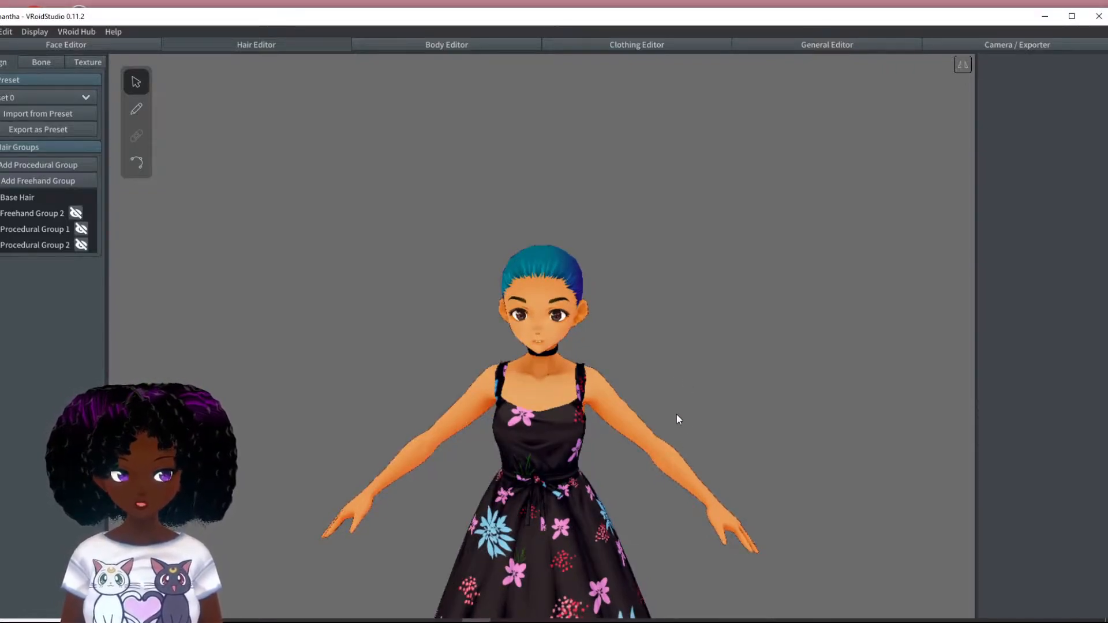
Examine the character's head, base hair and body from the front and the side
scroll(677, 415, up, 5)
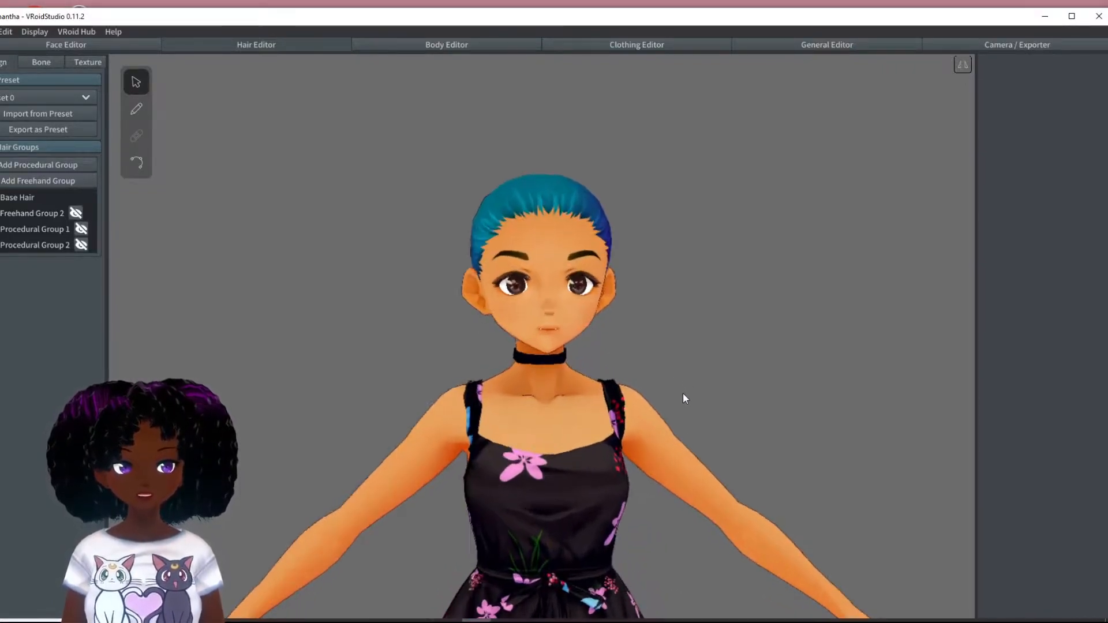
scroll(683, 393, up, 2)
right_drag(694, 394, 712, 349)
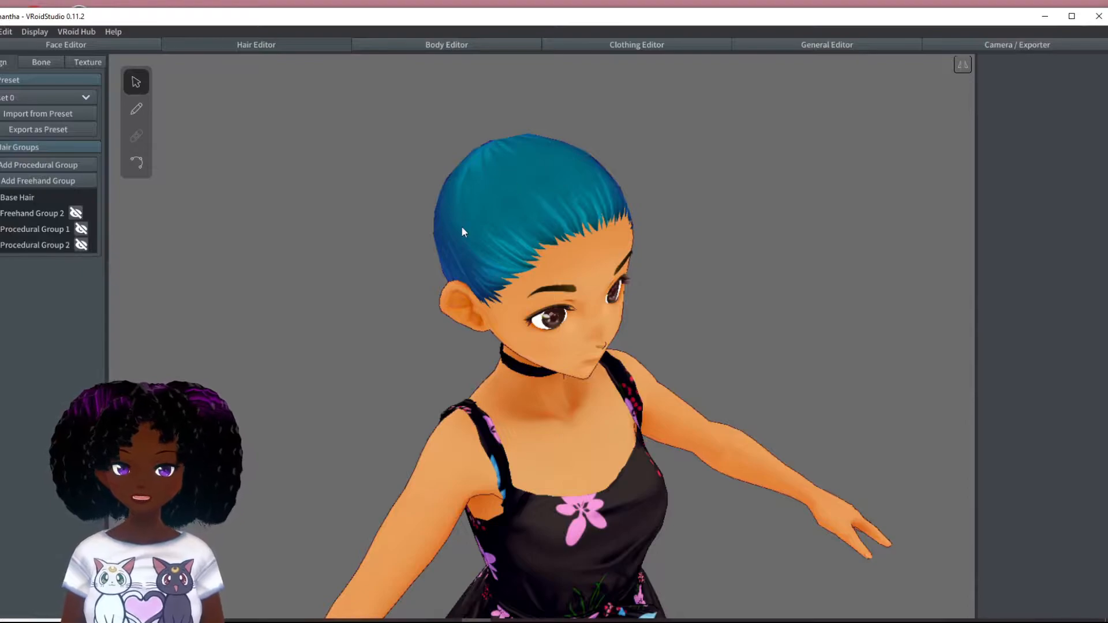
right_drag(512, 365, 527, 310)
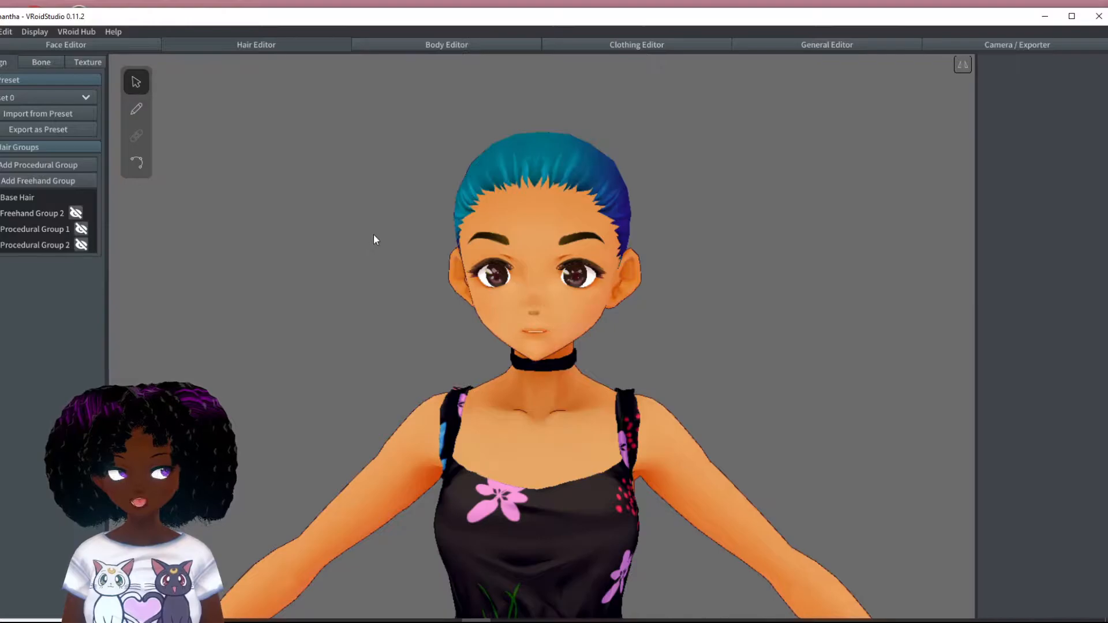
scroll(598, 493, down, 5)
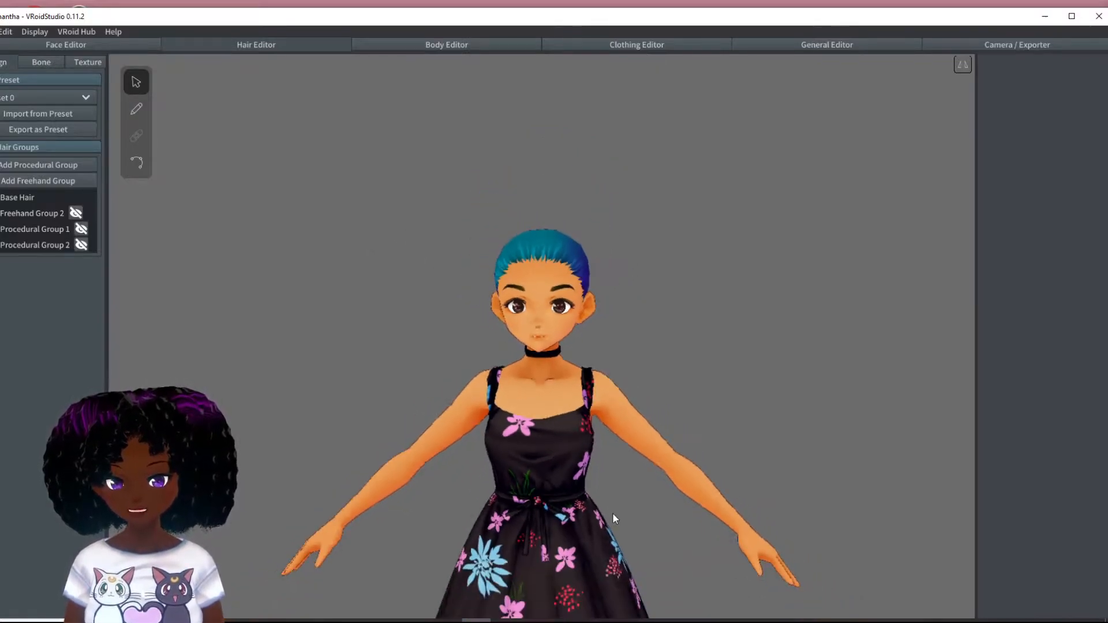
middle_drag(611, 485, 590, 371)
right_drag(590, 371, 815, 380)
mouse_move(637, 242)
middle_down()
mouse_move(633, 340)
mouse_move(638, 289)
mouse_move(608, 212)
mouse_move(651, 253)
middle_up()
scroll(639, 280, up, 3)
scroll(640, 274, up, 2)
scroll(651, 254, up, 2)
right_drag(650, 249, 666, 252)
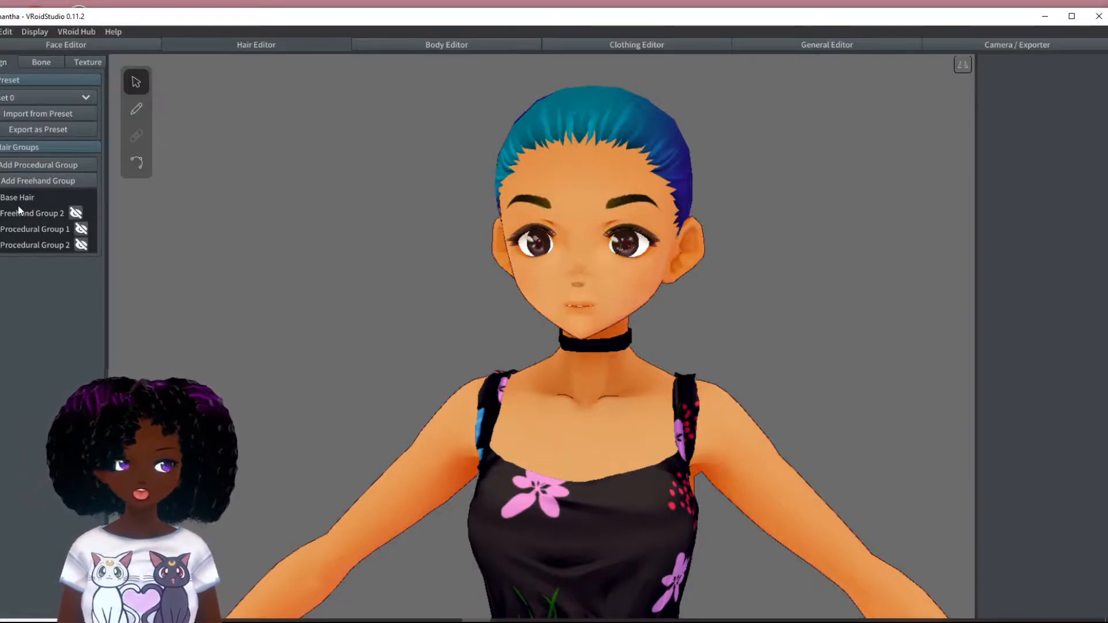
Hide the Base Hair and show Freehand Group 2 on the character's head
click(45, 197)
mouse_move(731, 196)
right_down()
mouse_move(708, 224)
mouse_move(668, 234)
right_up()
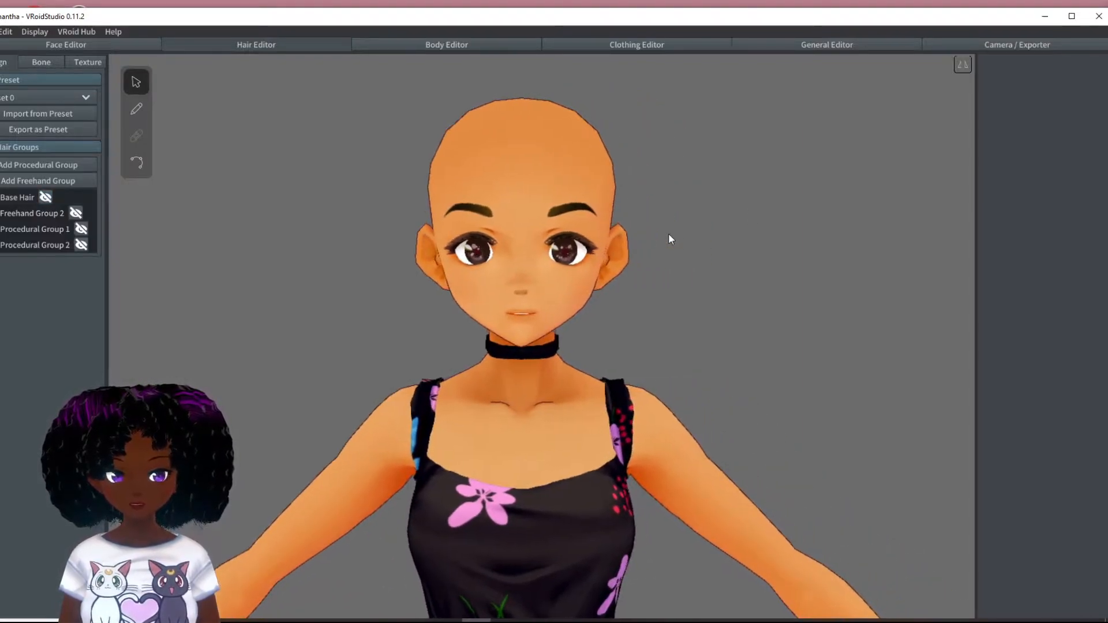
click(76, 214)
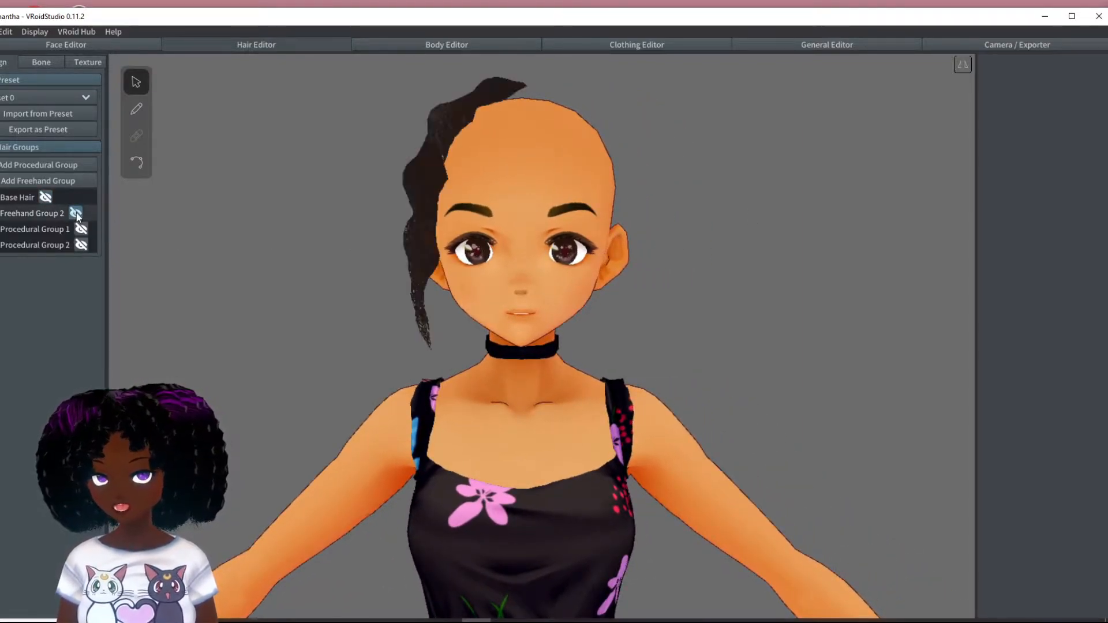
mouse_move(591, 257)
right_down()
mouse_move(542, 268)
mouse_move(629, 266)
mouse_move(635, 301)
right_up()
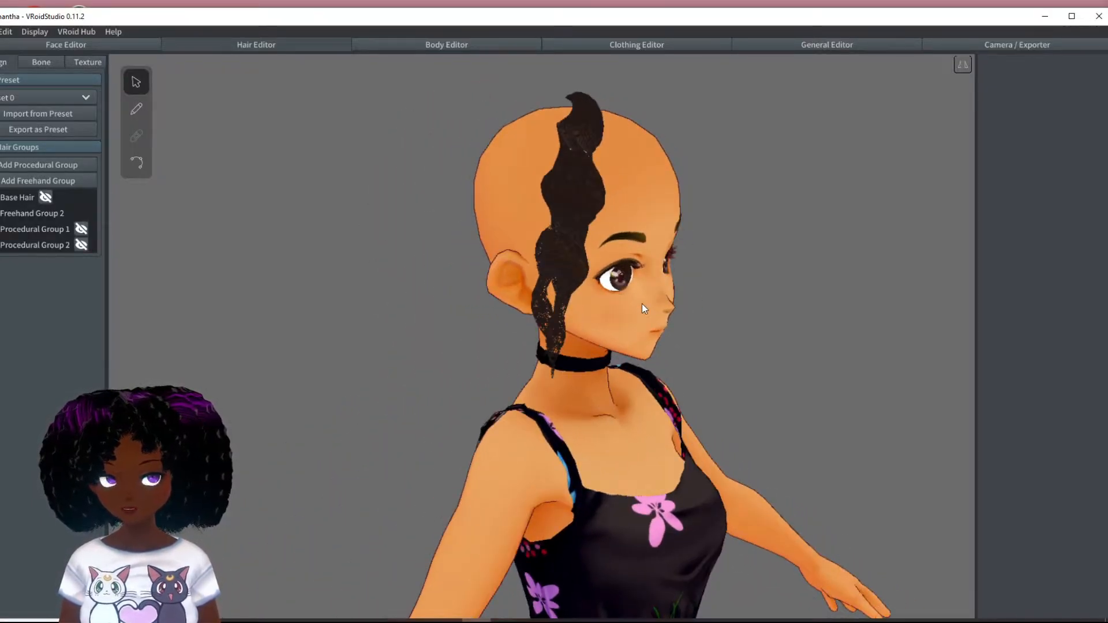
Inspect the curly texture image of the second hair material, comparing it with the strand on the head
click(70, 64)
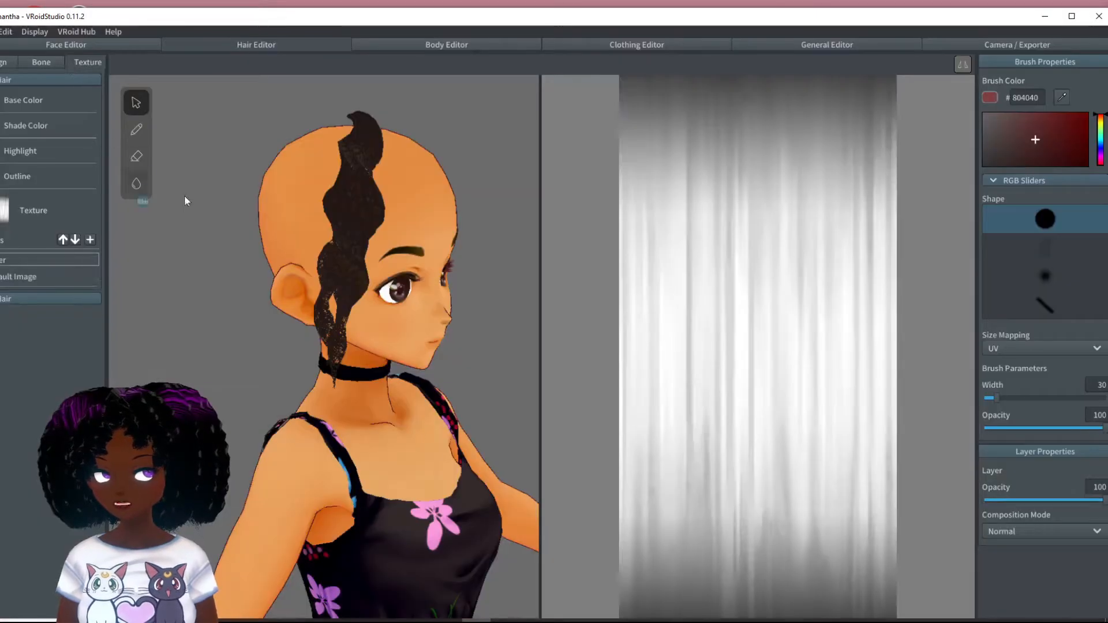
click(3, 300)
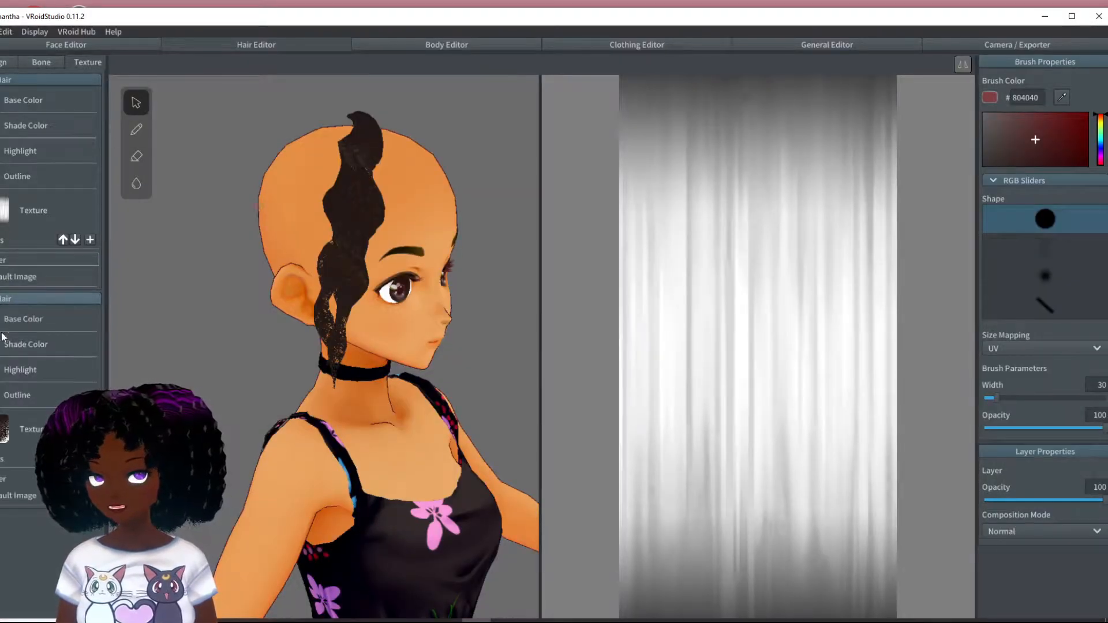
click(19, 479)
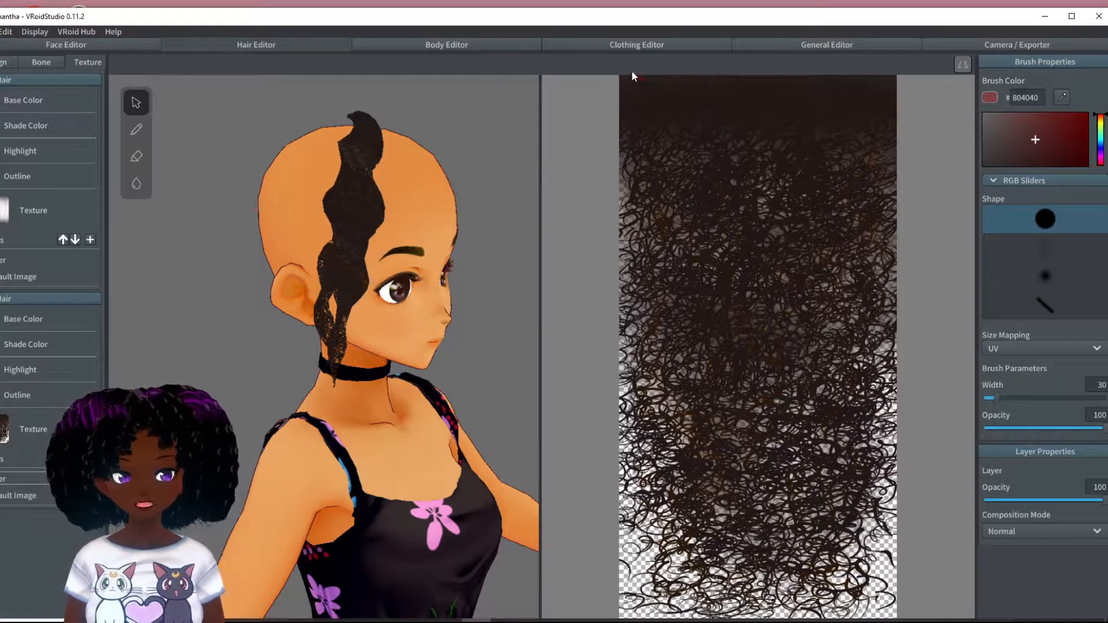
mouse_move(404, 151)
right_down()
mouse_move(402, 192)
mouse_move(411, 150)
right_up()
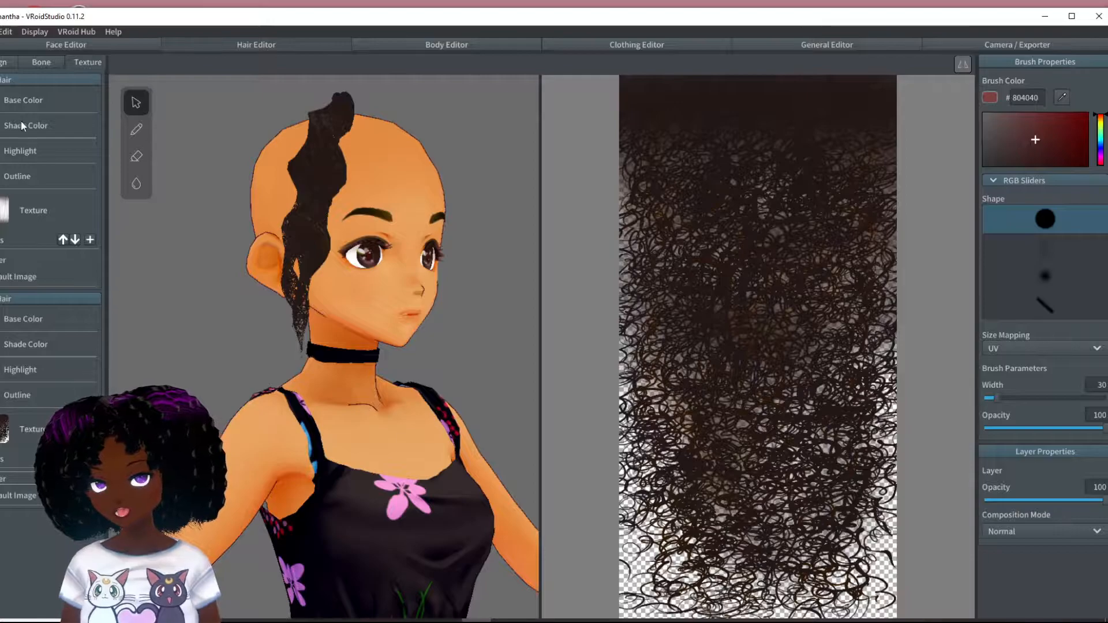
click(7, 62)
right_drag(492, 244, 390, 254)
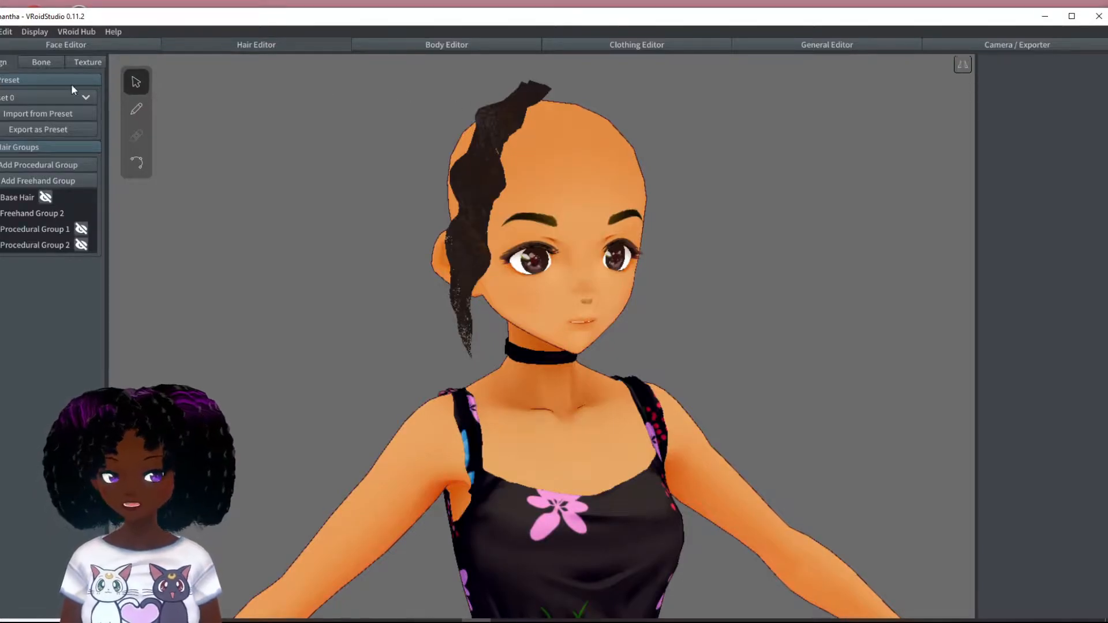
click(91, 63)
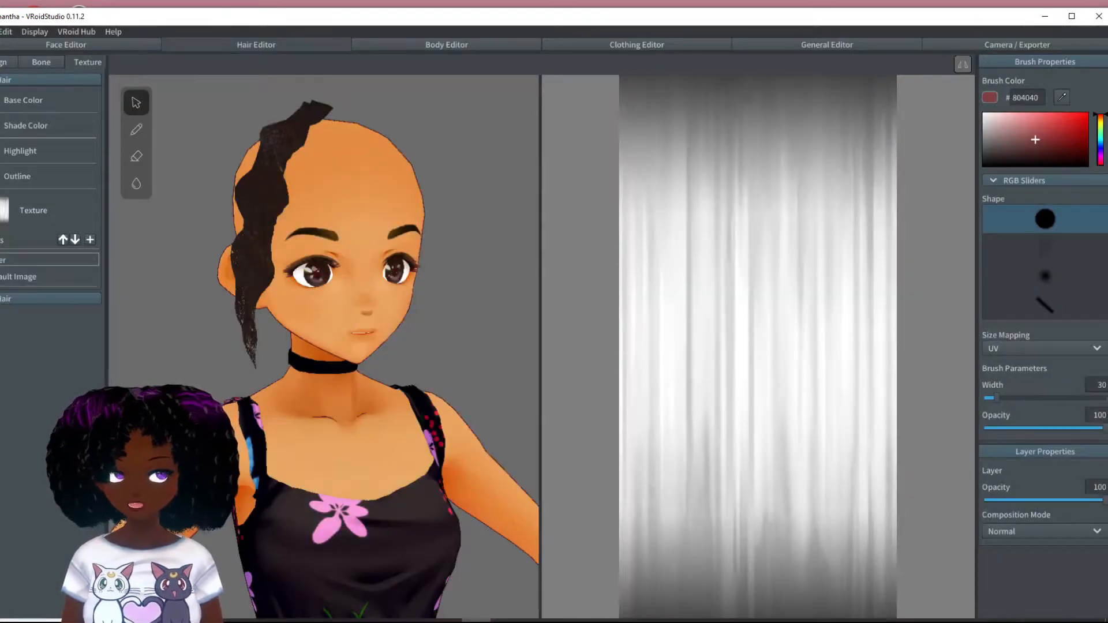
click(7, 61)
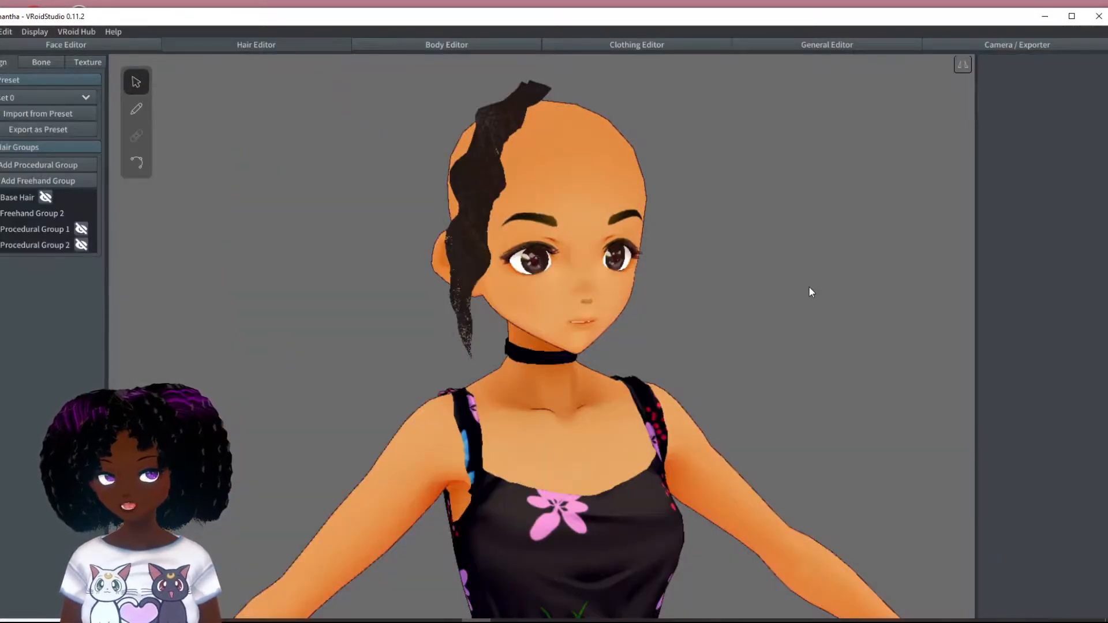
Select strand Hair 1 in Freehand Group 2 and raise its Fluffy curve near the end to thicken the strand's tip
click(469, 175)
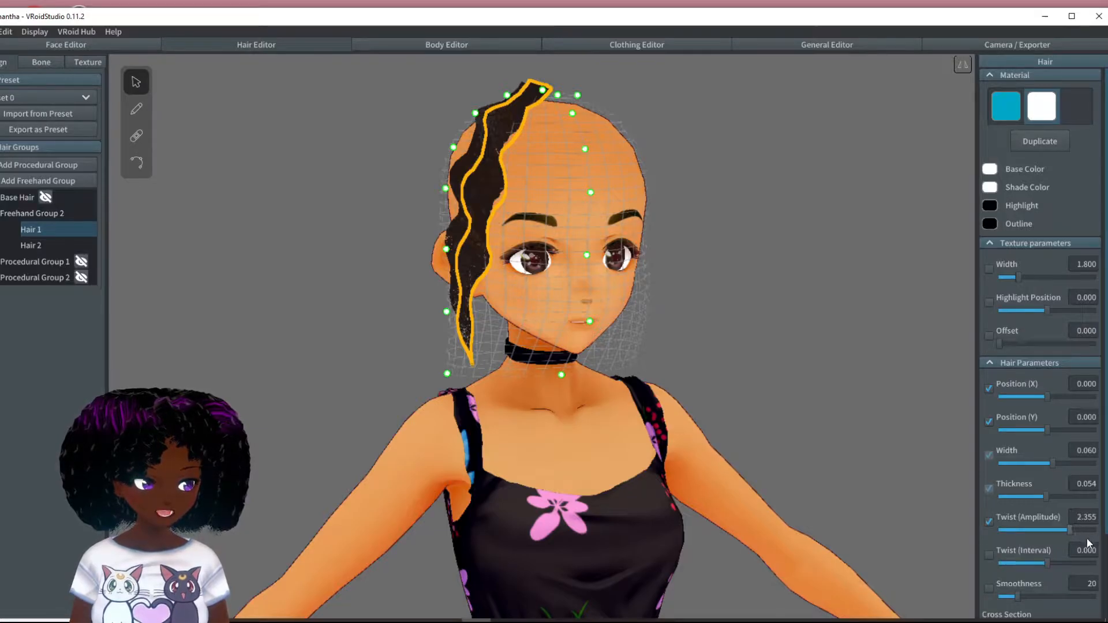
right_drag(823, 439, 807, 438)
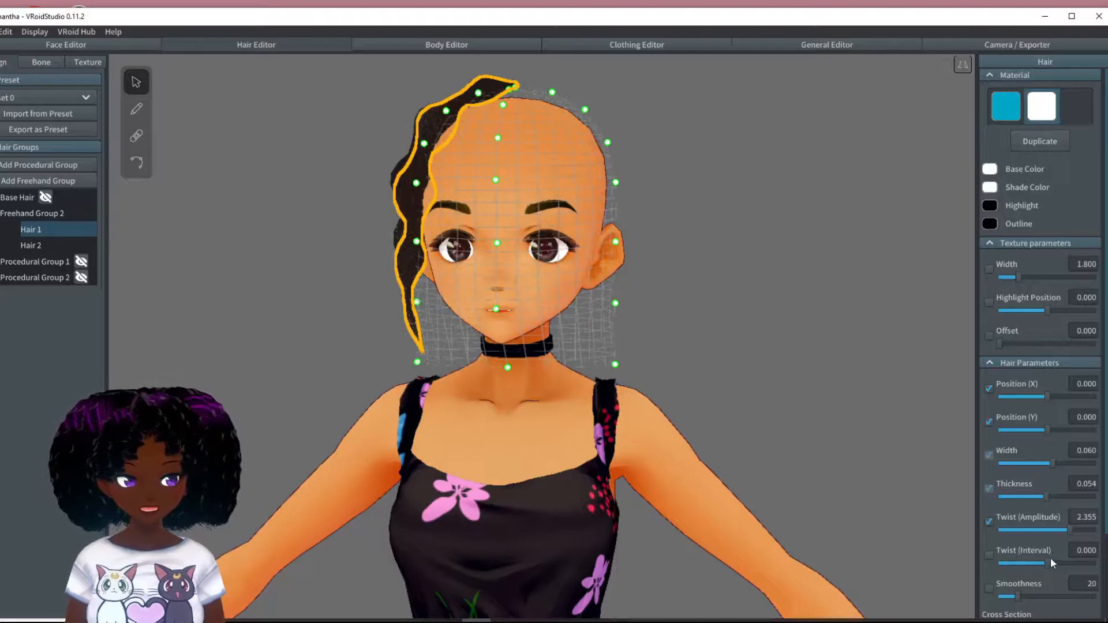
scroll(1050, 555, down, 3)
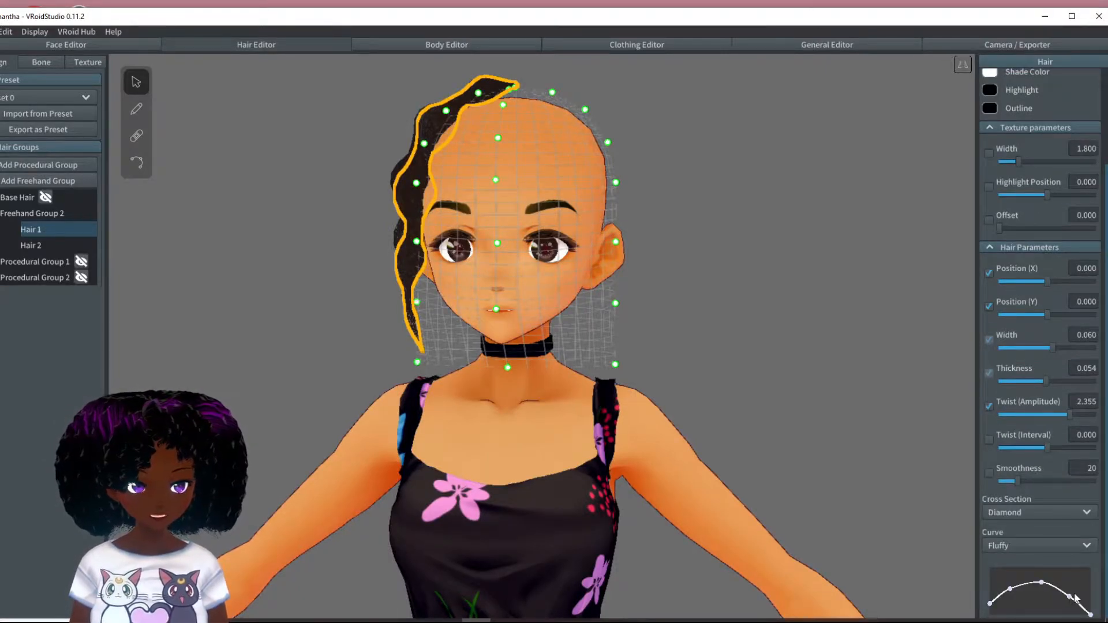
drag(1074, 598, 1079, 594)
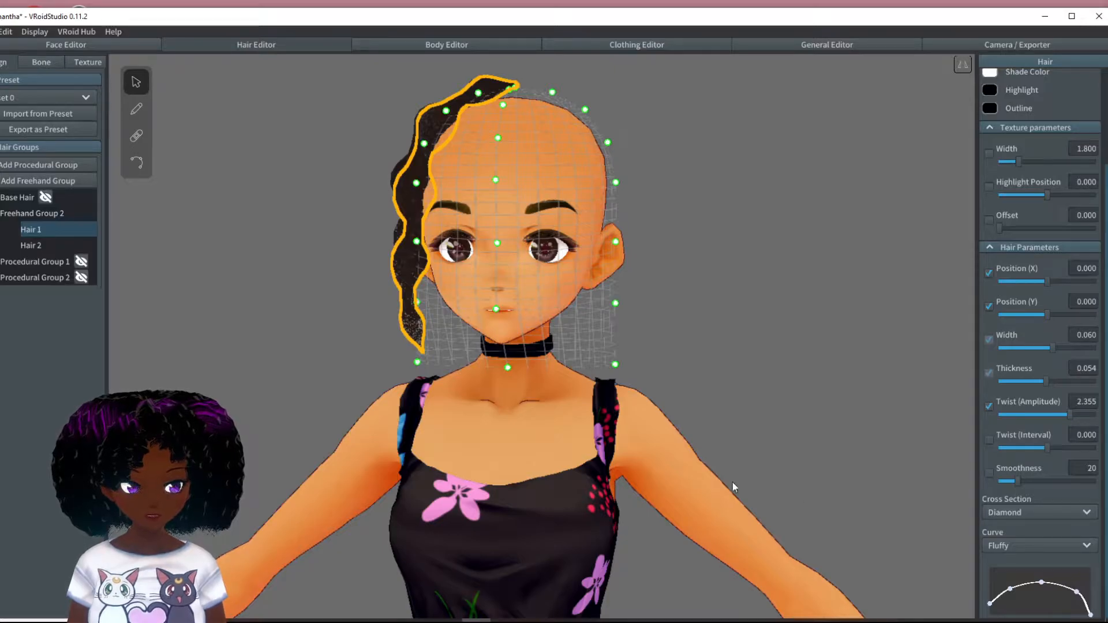
scroll(545, 365, up, 3)
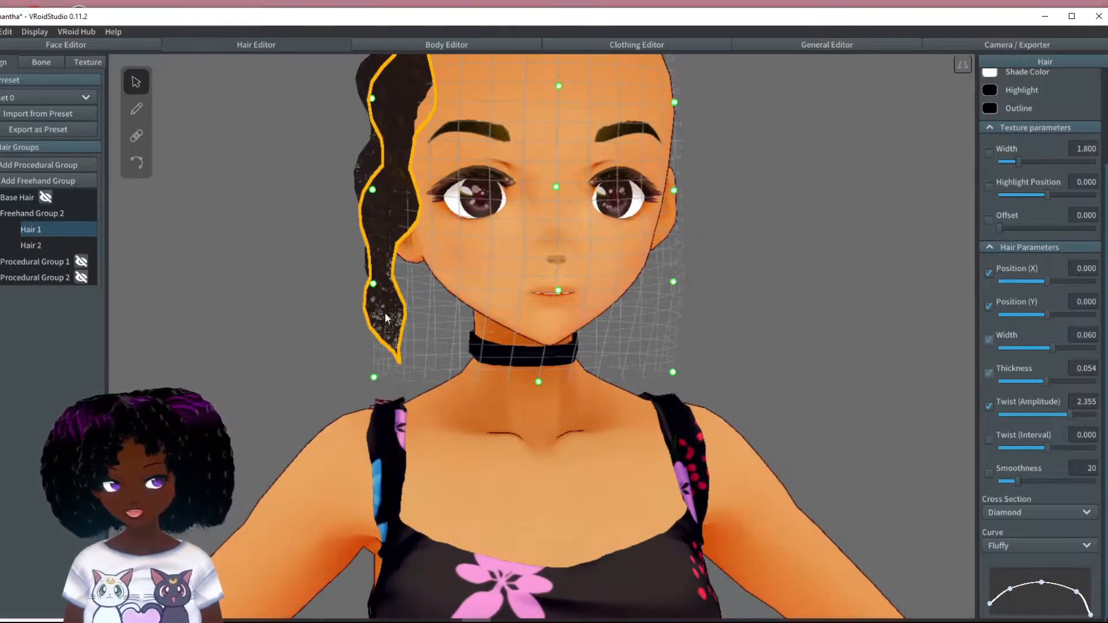
right_drag(446, 342, 336, 310)
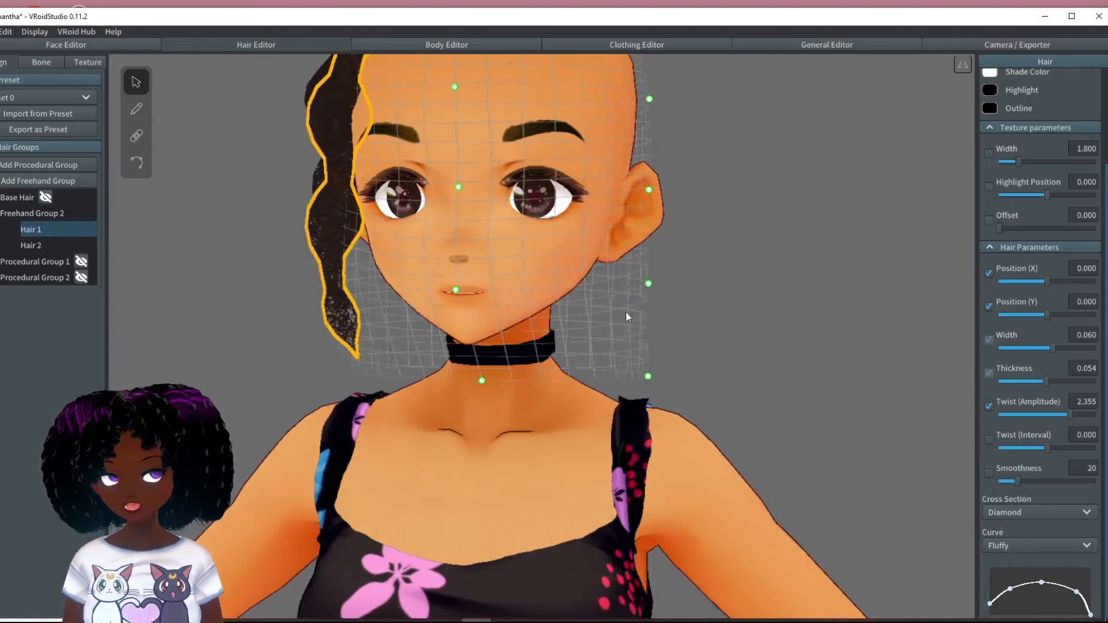
right_drag(618, 307, 718, 368)
middle_drag(718, 368, 731, 421)
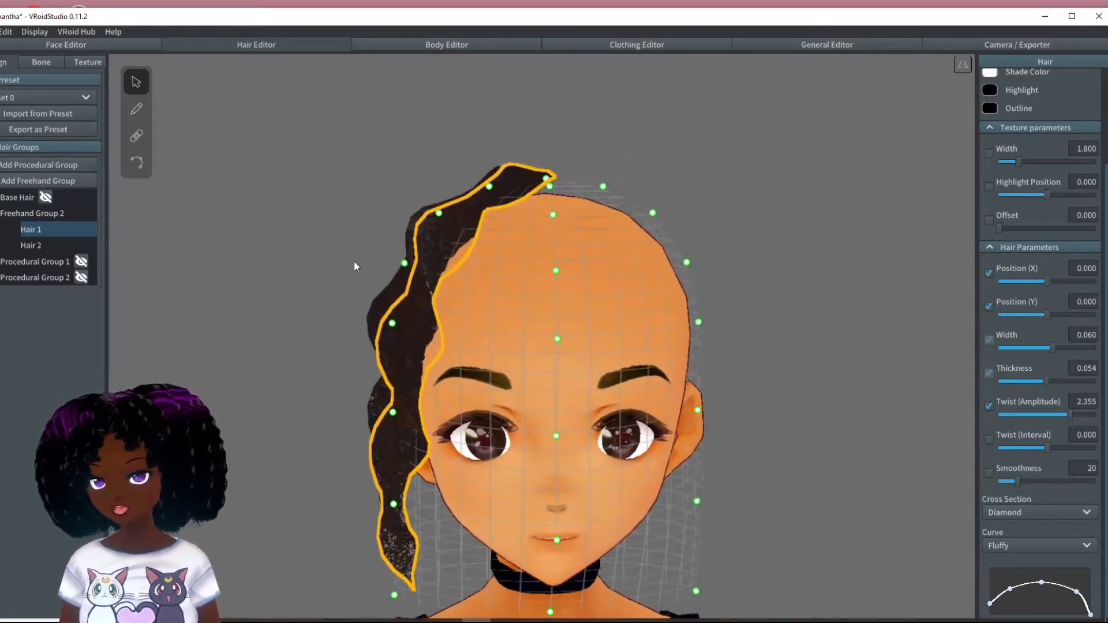
Deselect the strand, show Procedural Group 1 and check its hair coverage from the front, back and side
click(80, 263)
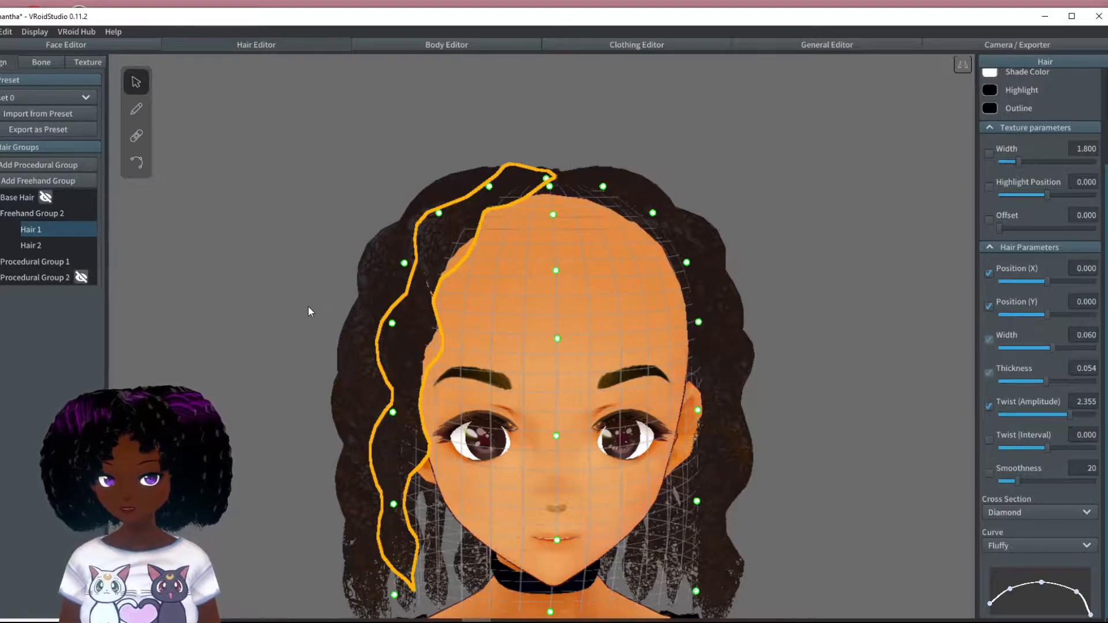
drag(273, 304, 488, 296)
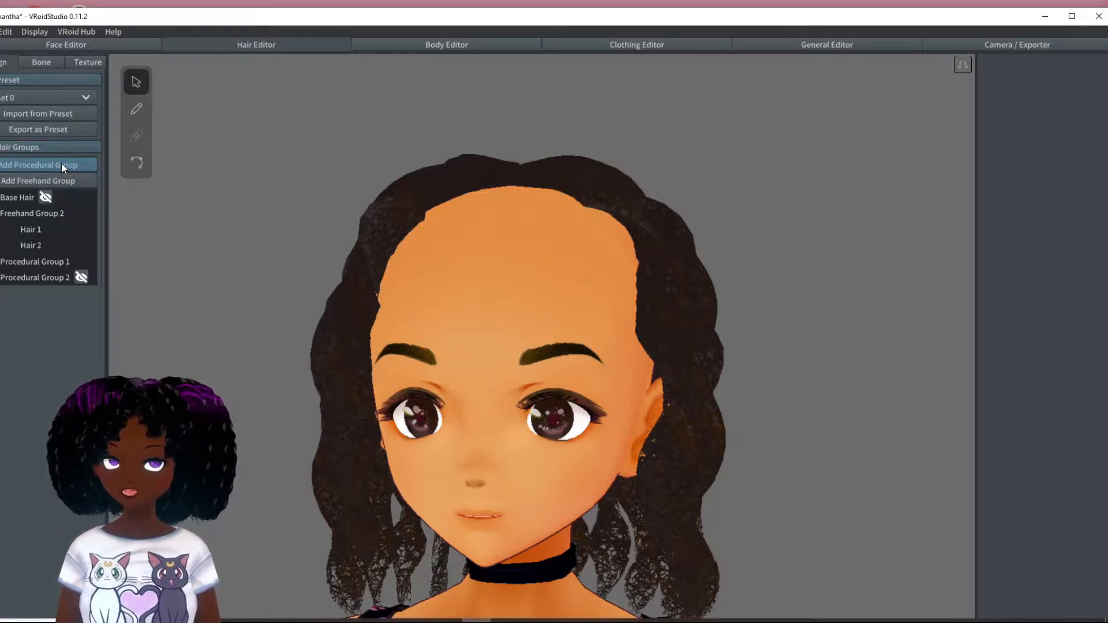
right_drag(365, 435, 271, 430)
middle_drag(386, 428, 396, 415)
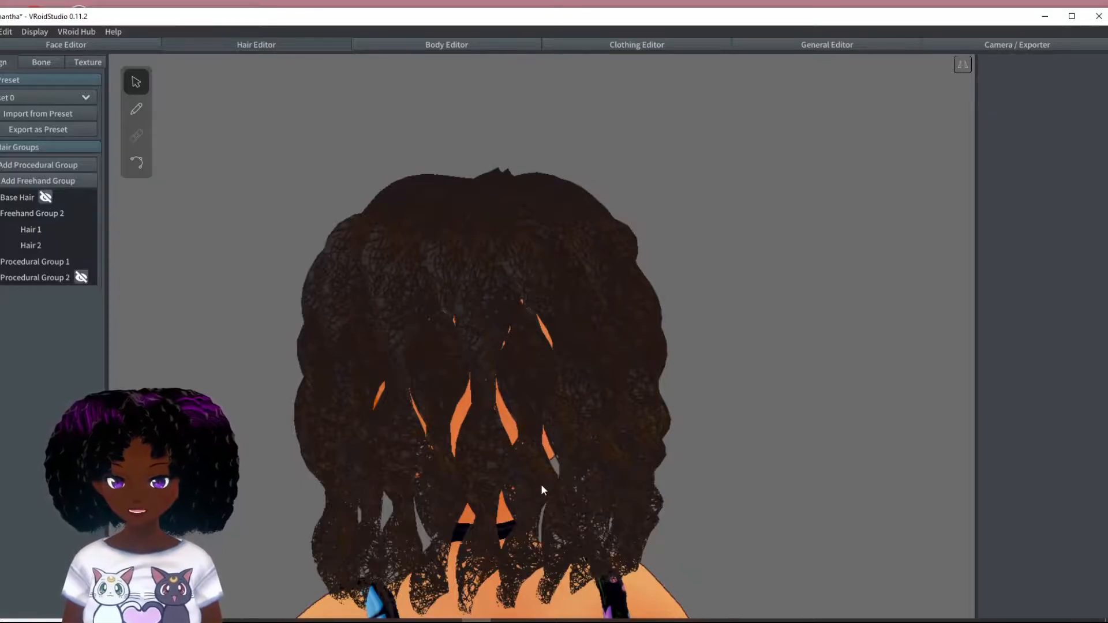
mouse_move(612, 497)
right_down()
mouse_move(622, 510)
mouse_move(604, 506)
right_up()
right_drag(617, 433, 643, 459)
middle_drag(645, 519, 623, 486)
mouse_move(624, 485)
right_down()
mouse_move(551, 485)
mouse_move(675, 491)
right_up()
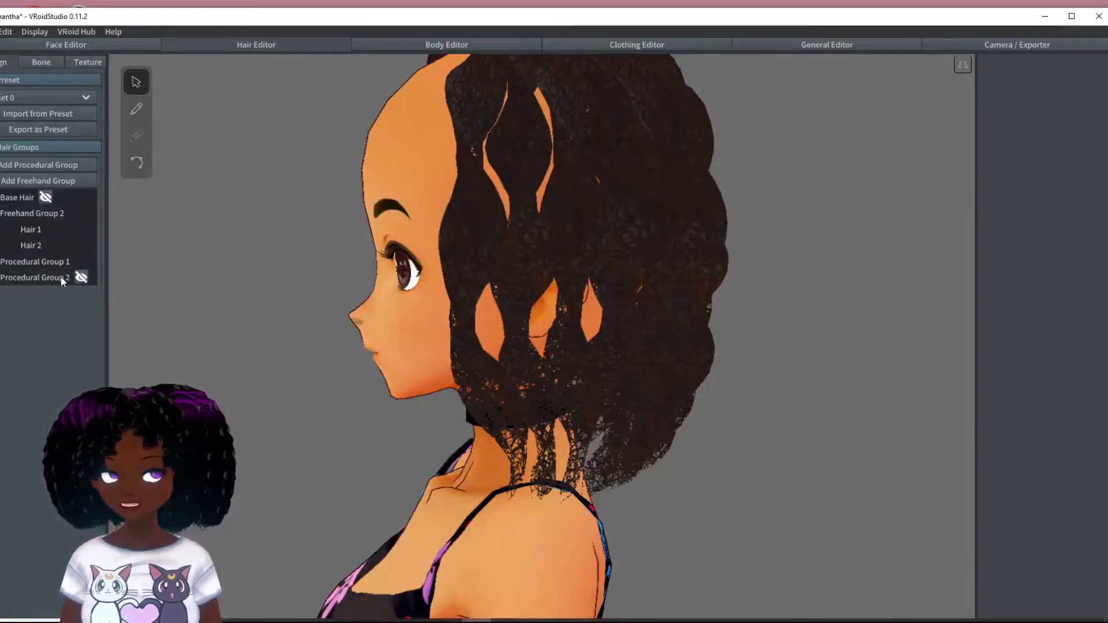
Show Procedural Group 2, check the combined hair from all around, and hide Procedural Group 1
click(81, 277)
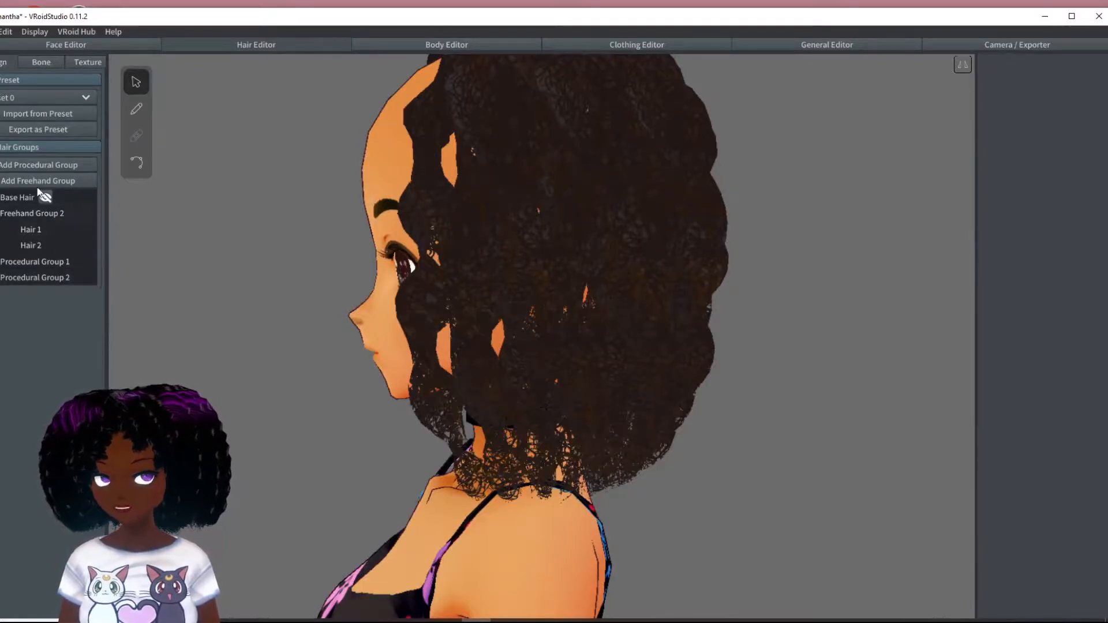
right_drag(320, 305, 279, 297)
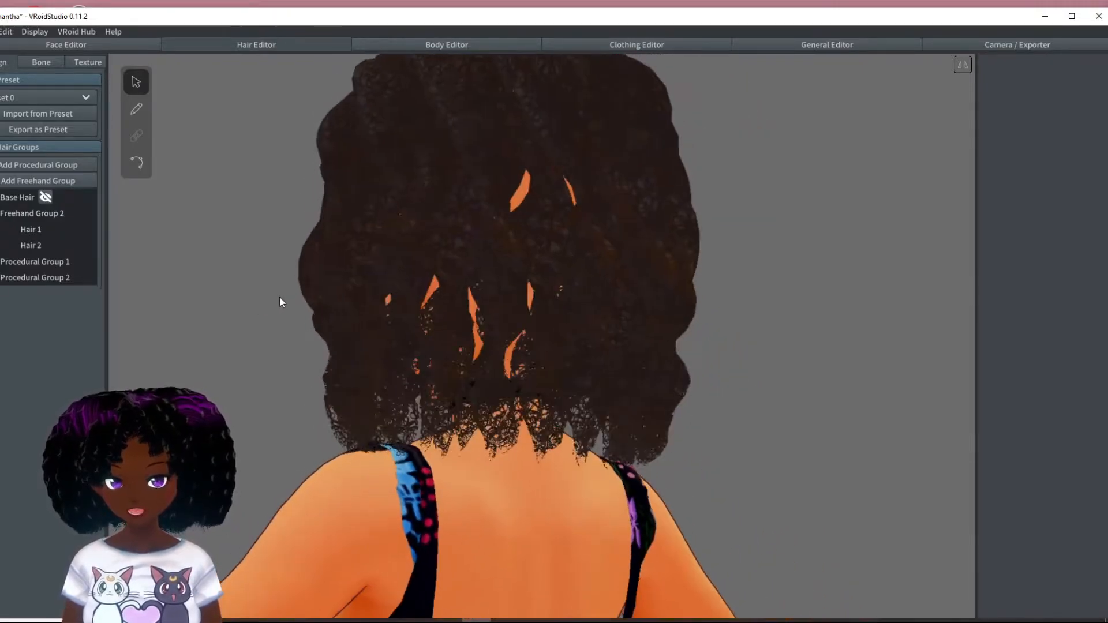
right_drag(137, 263, 370, 302)
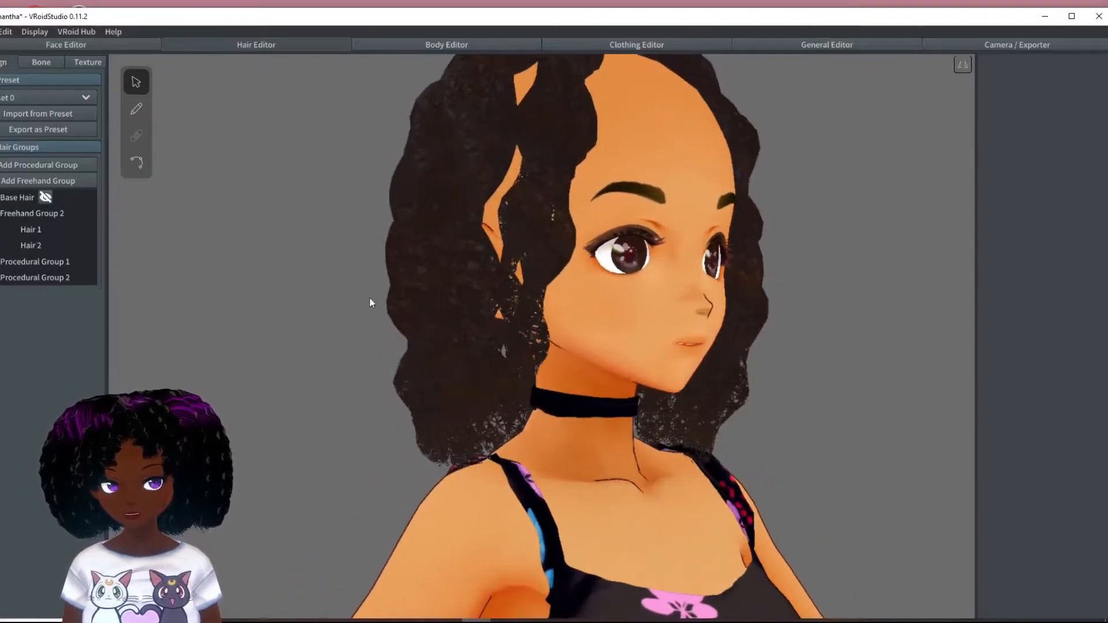
click(81, 262)
right_drag(157, 255, 518, 309)
right_drag(425, 318, 462, 334)
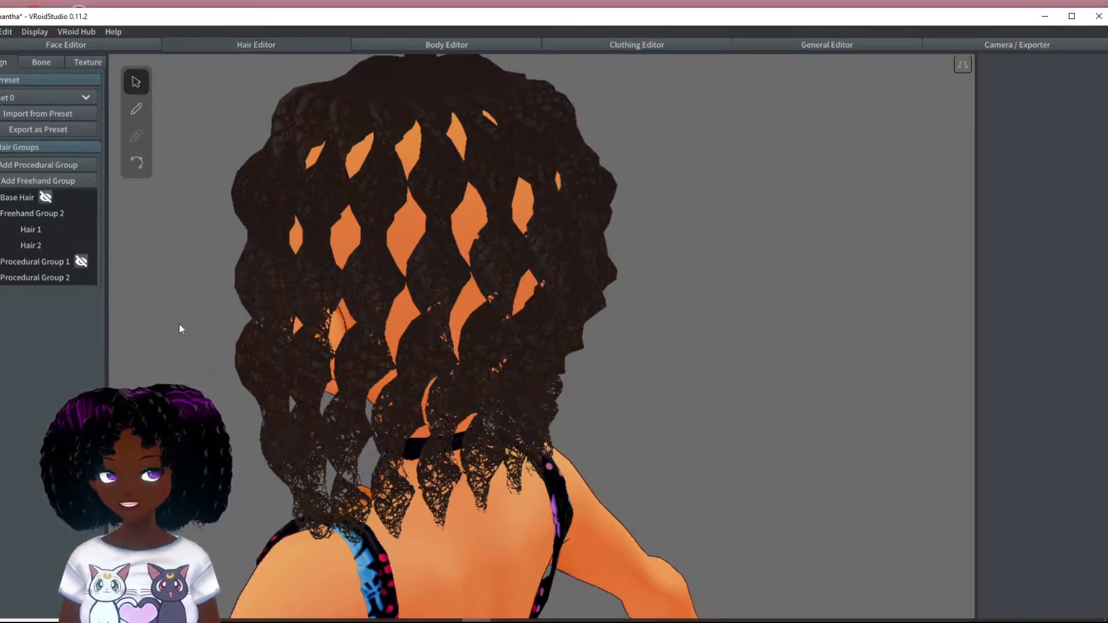
Select Procedural Group 2 and reshape its guide mesh by moving the control points along the lower back of the hair
click(32, 277)
right_drag(521, 449, 511, 368)
drag(525, 378, 573, 394)
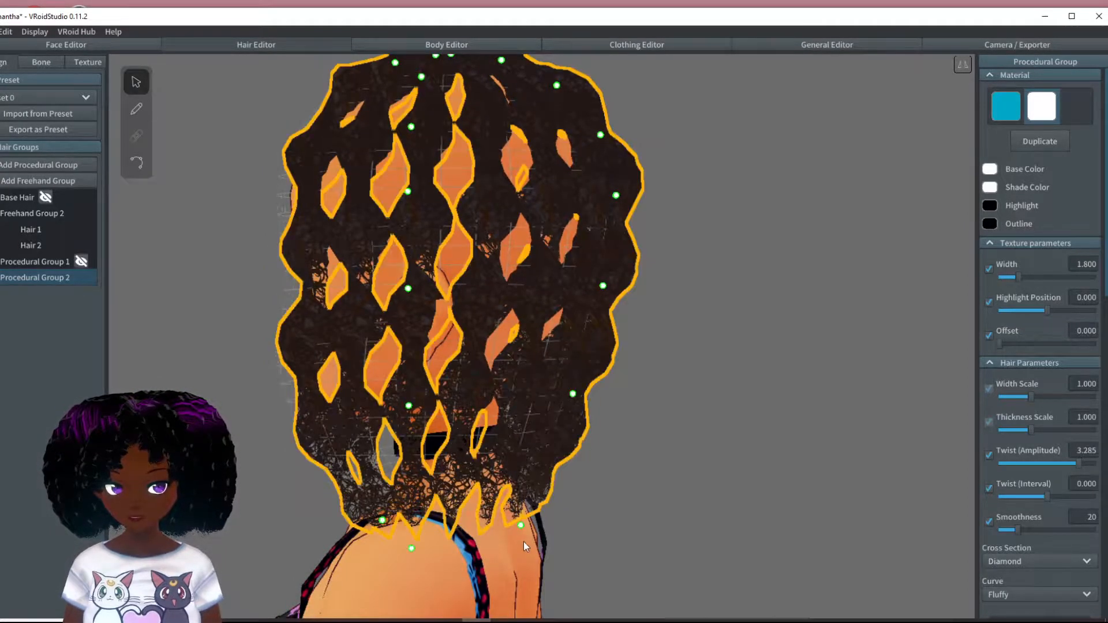
drag(521, 529, 510, 507)
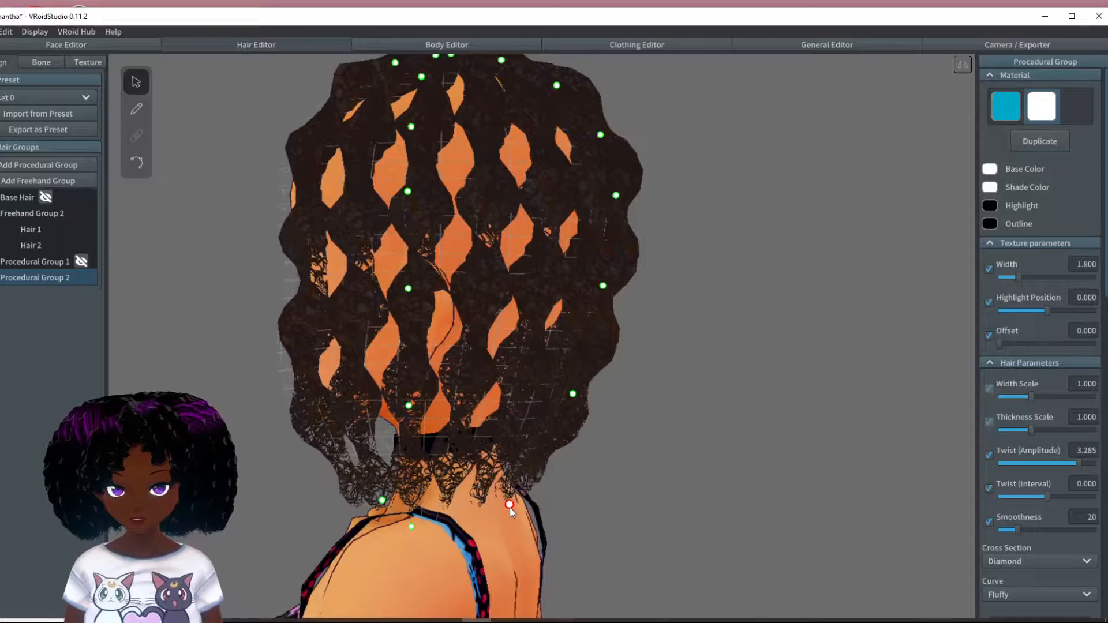
drag(582, 407, 578, 443)
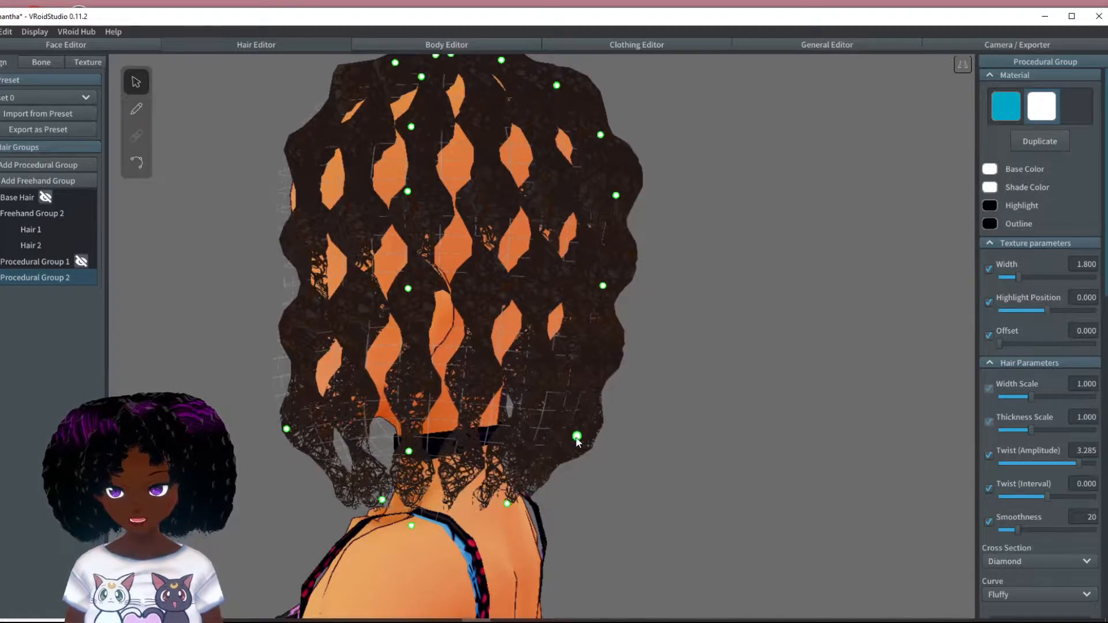
drag(605, 291, 588, 324)
right_drag(588, 324, 403, 251)
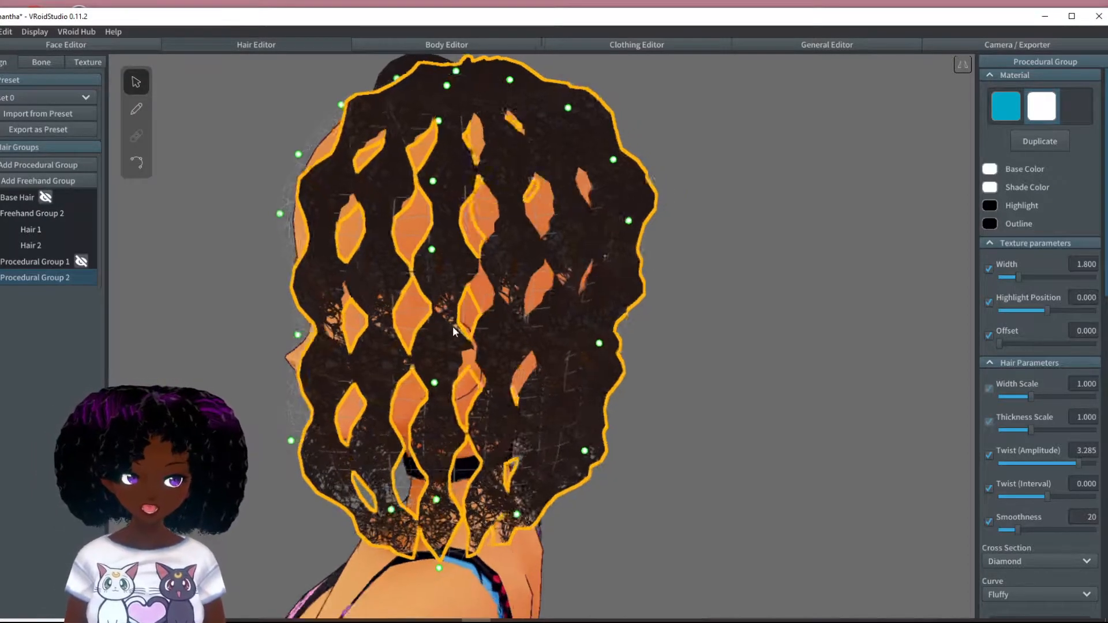
Select the second strand of Procedural Group 2 and set its Twist (Amplitude) to 3.099 and Twist (Interval) to 0.050
click(408, 296)
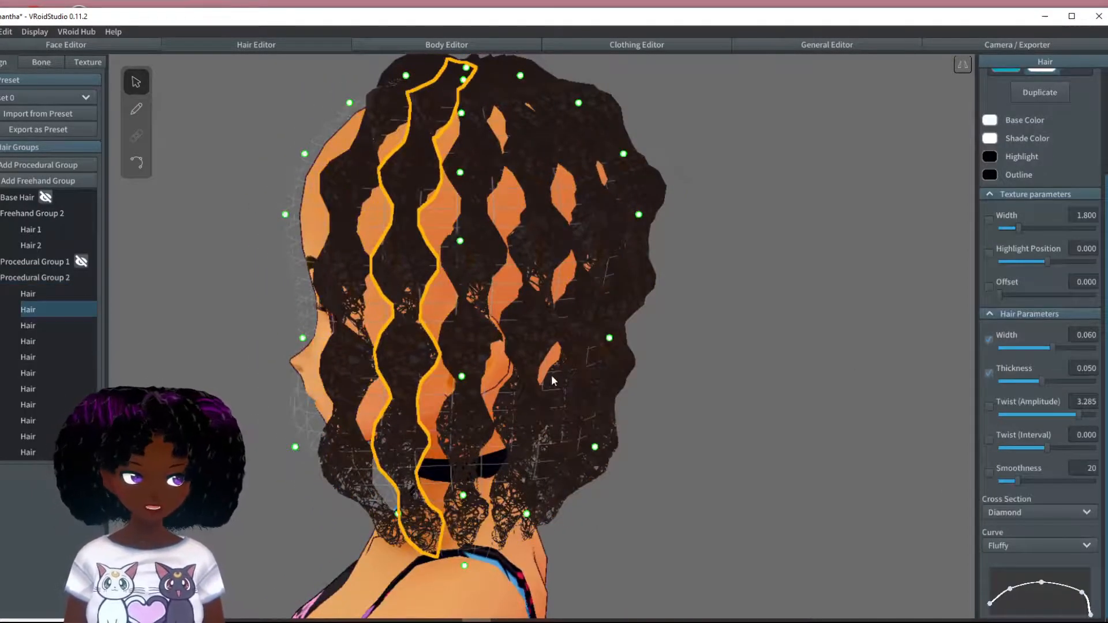
drag(1079, 413, 1078, 413)
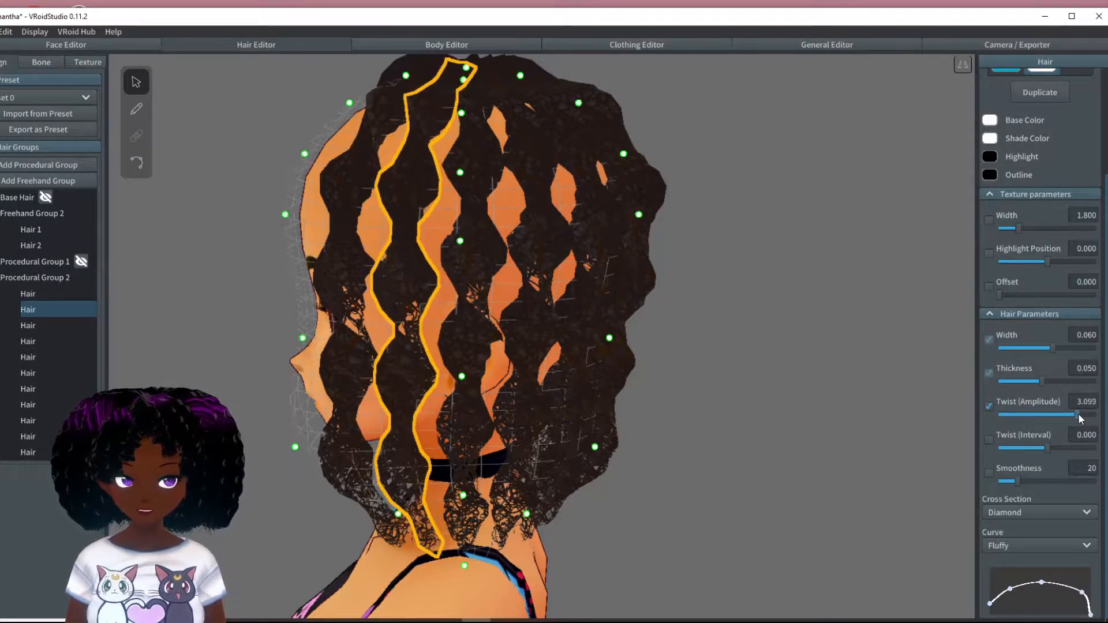
drag(1047, 449, 1058, 448)
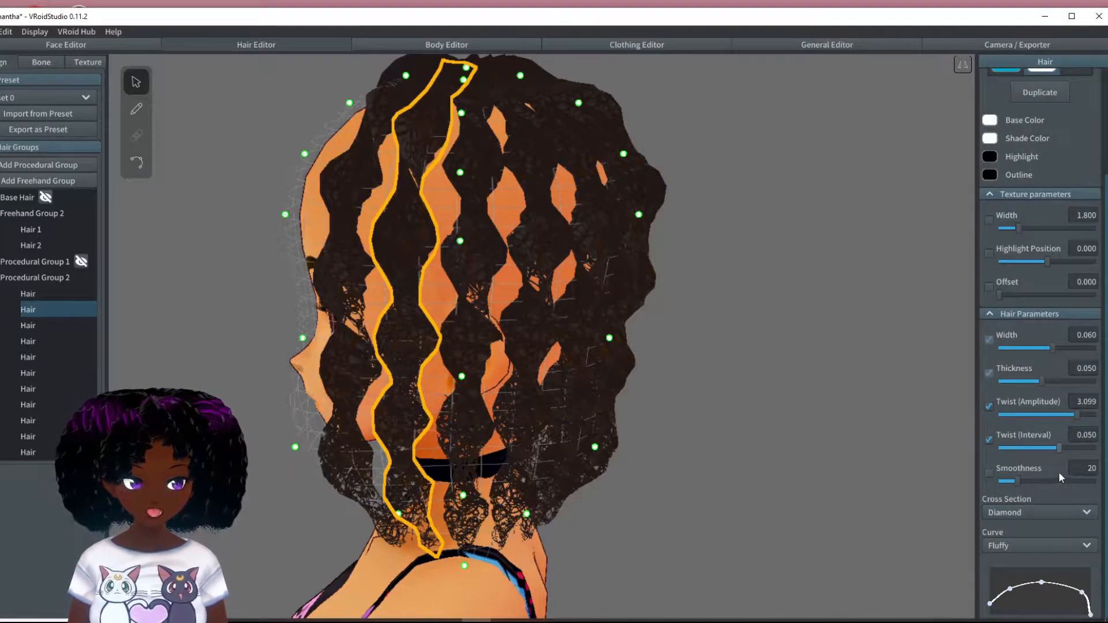
Select Procedural Group 2 as a whole and hide Freehand Group 2
click(40, 279)
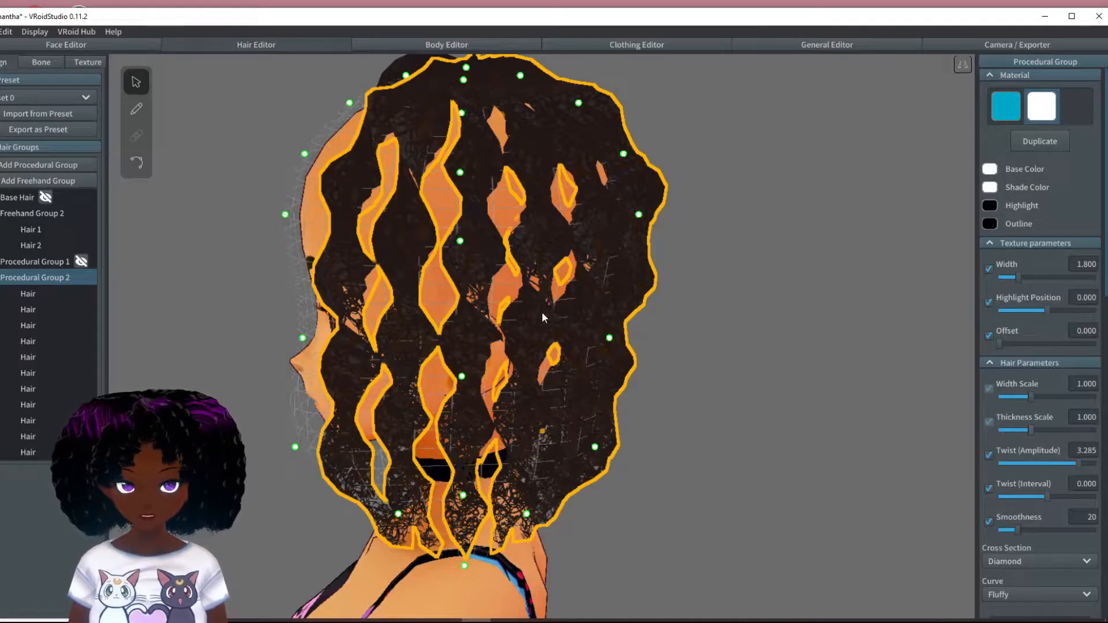
drag(666, 381, 620, 391)
right_drag(569, 400, 660, 407)
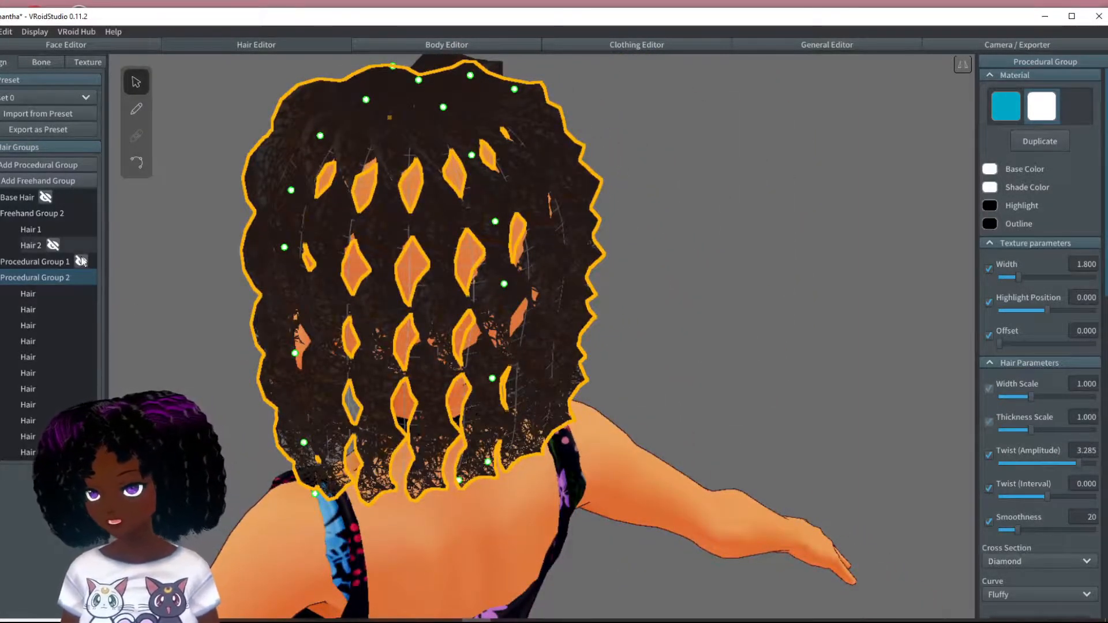
click(75, 213)
mouse_move(653, 221)
right_down()
mouse_move(588, 231)
mouse_move(555, 218)
mouse_move(572, 210)
mouse_move(668, 225)
mouse_move(661, 242)
right_up()
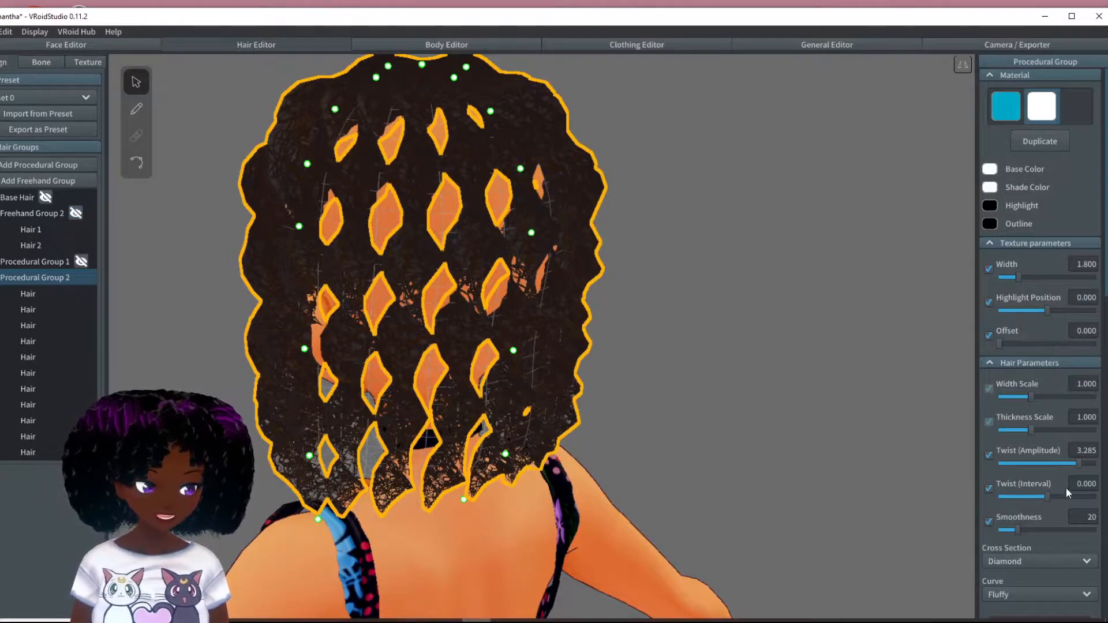
Set the Number of Hairs of Procedural Group 2 to 12
scroll(1058, 555, down, 3)
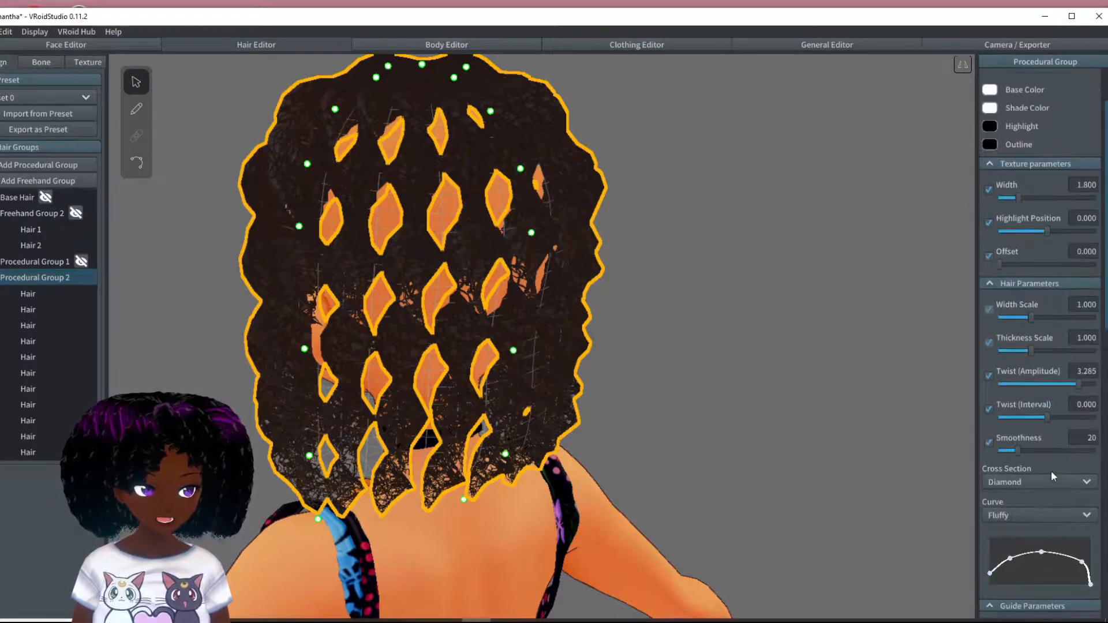
scroll(1037, 534, down, 13)
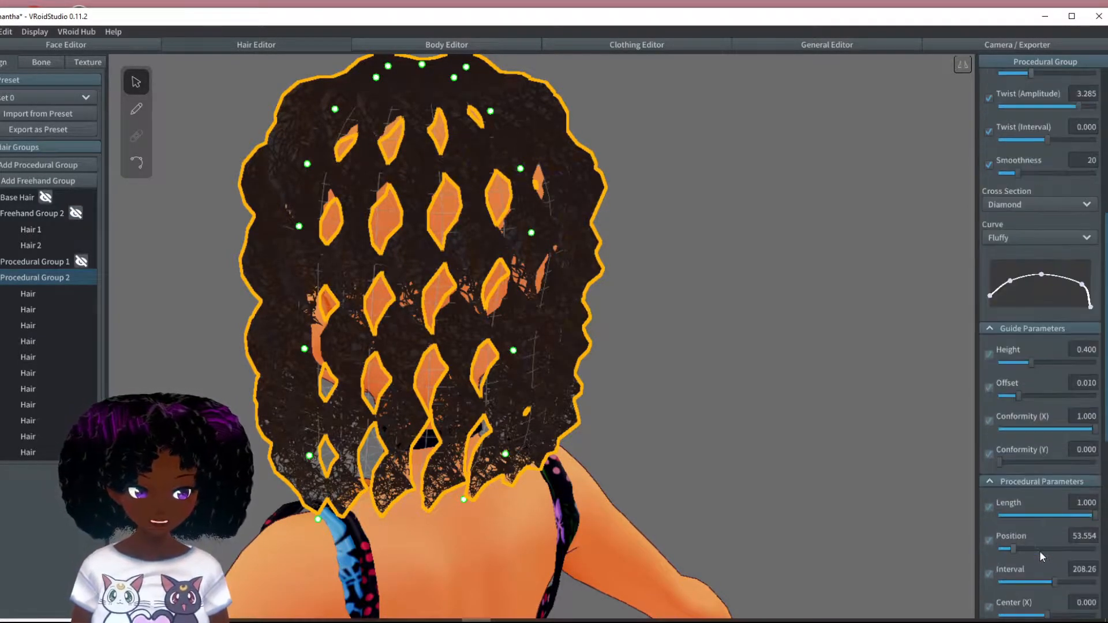
scroll(1042, 554, down, 2)
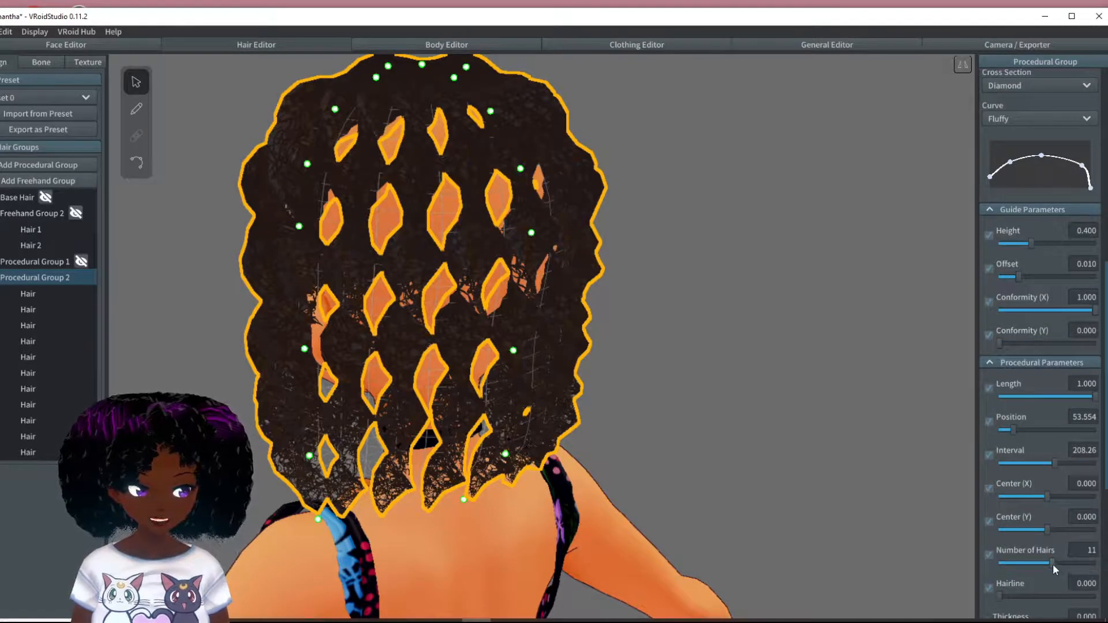
drag(1052, 563, 1057, 563)
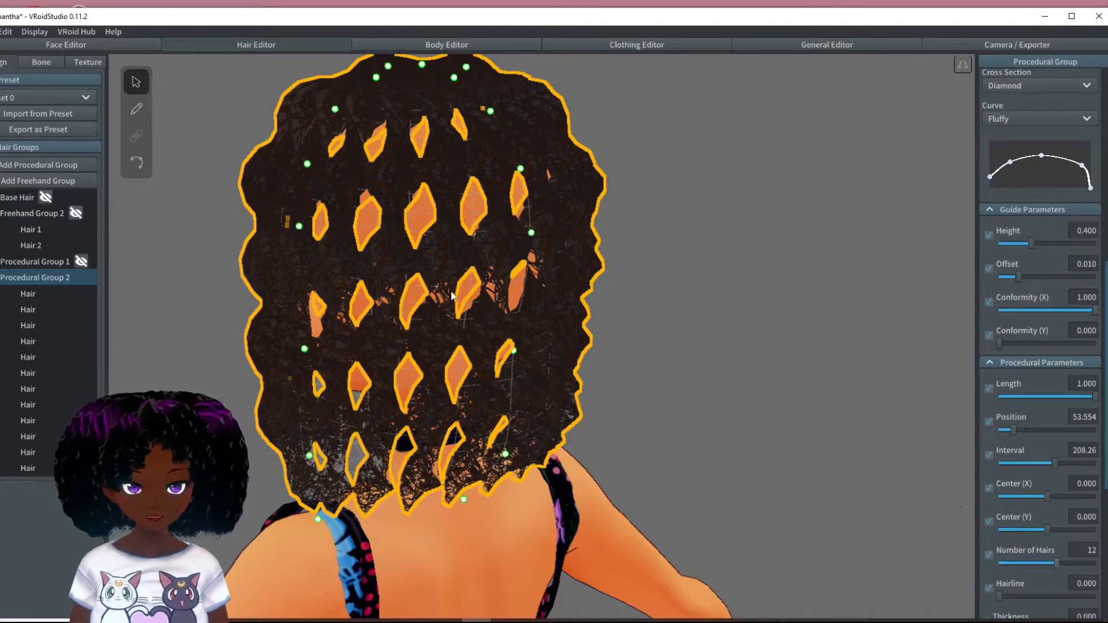
Check the hair coverage of Procedural Group 2 from the front, above and side with the group deselected
right_drag(522, 327, 406, 319)
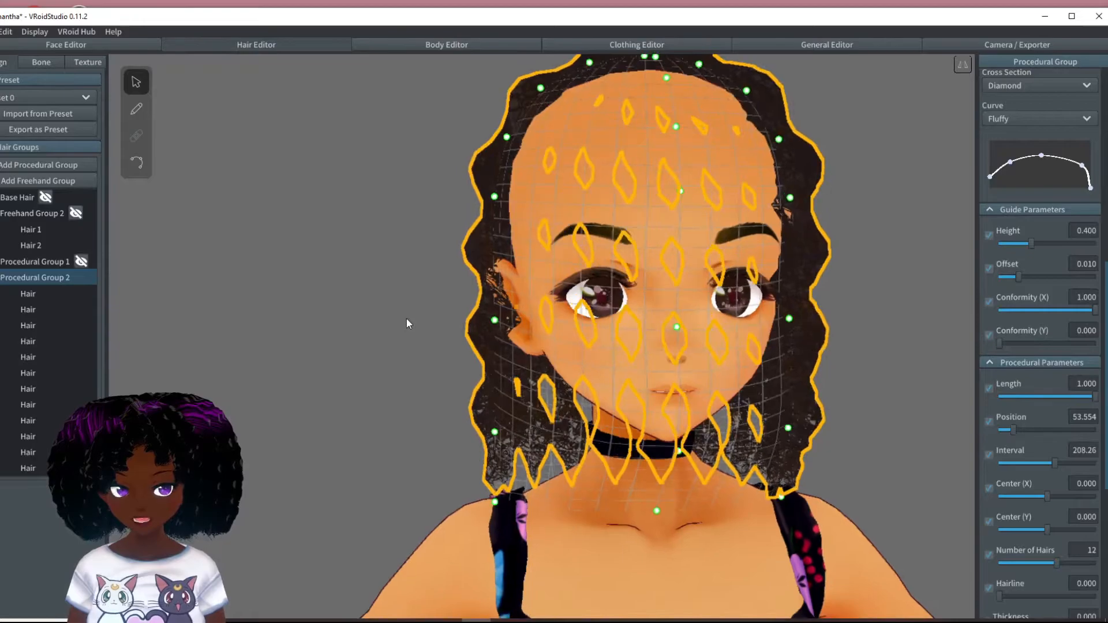
mouse_move(478, 353)
right_down()
mouse_move(541, 361)
mouse_move(493, 344)
right_up()
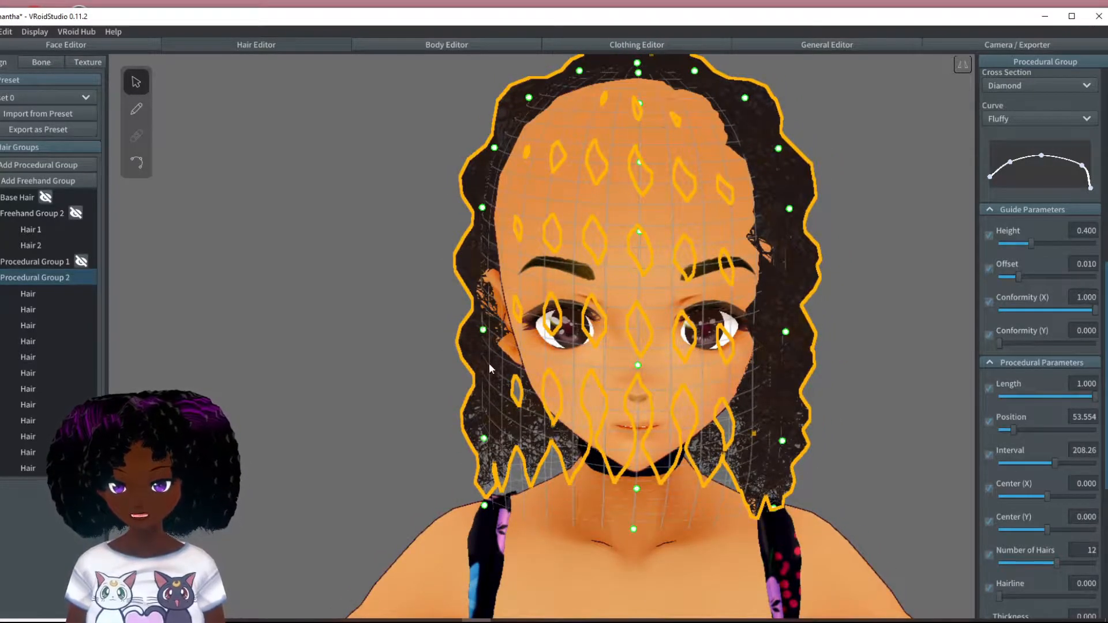
right_drag(521, 410, 521, 406)
right_drag(749, 435, 488, 431)
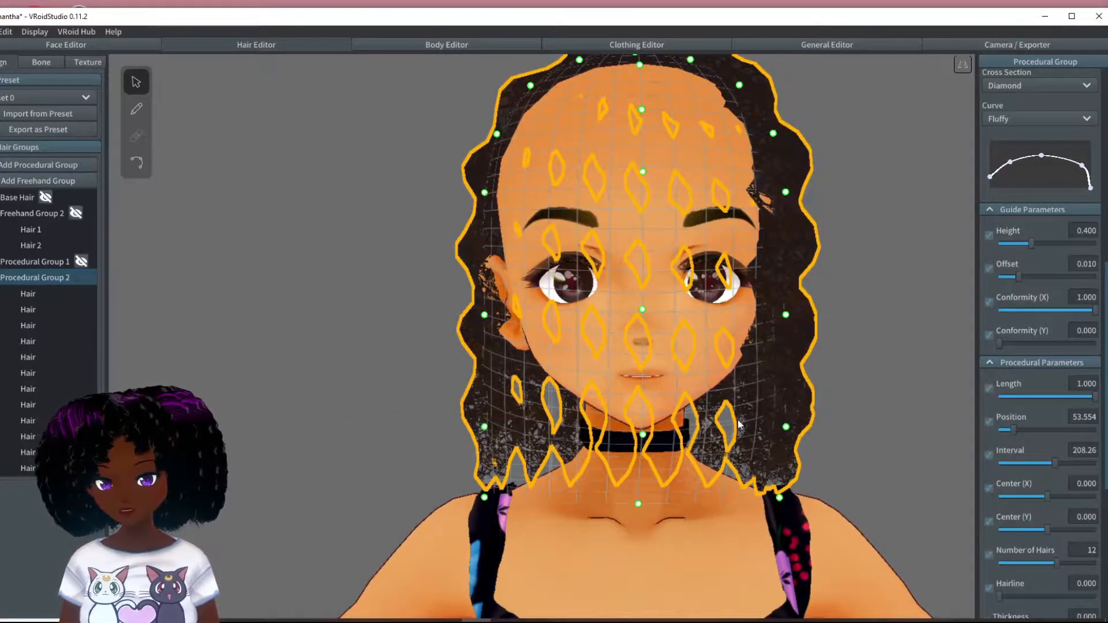
click(871, 394)
right_drag(859, 408, 858, 413)
right_drag(521, 217, 514, 241)
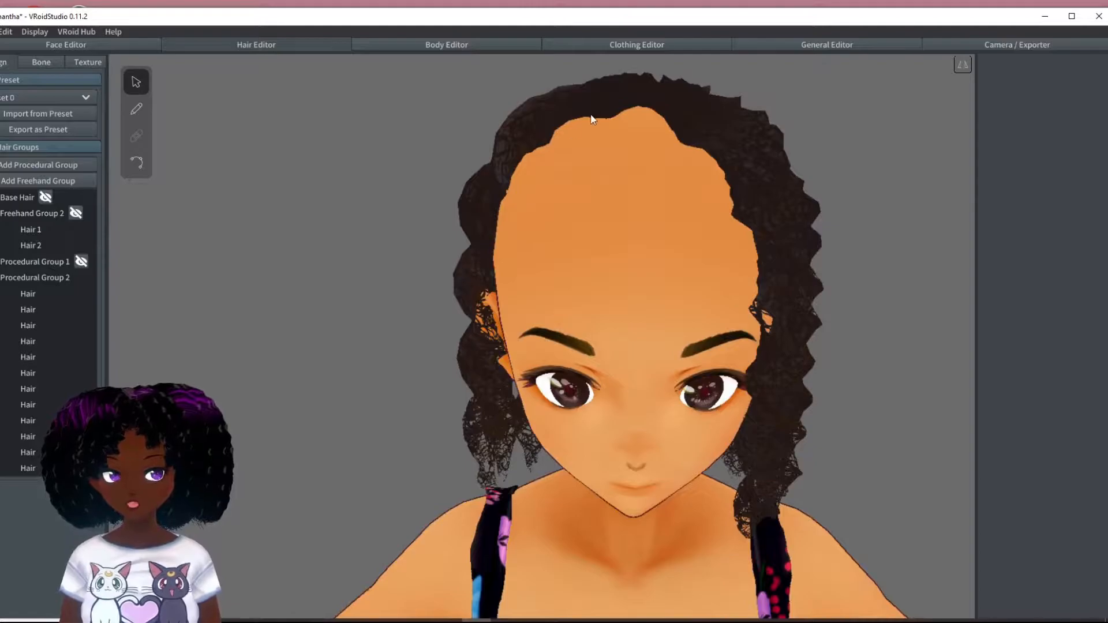
right_drag(580, 276, 494, 299)
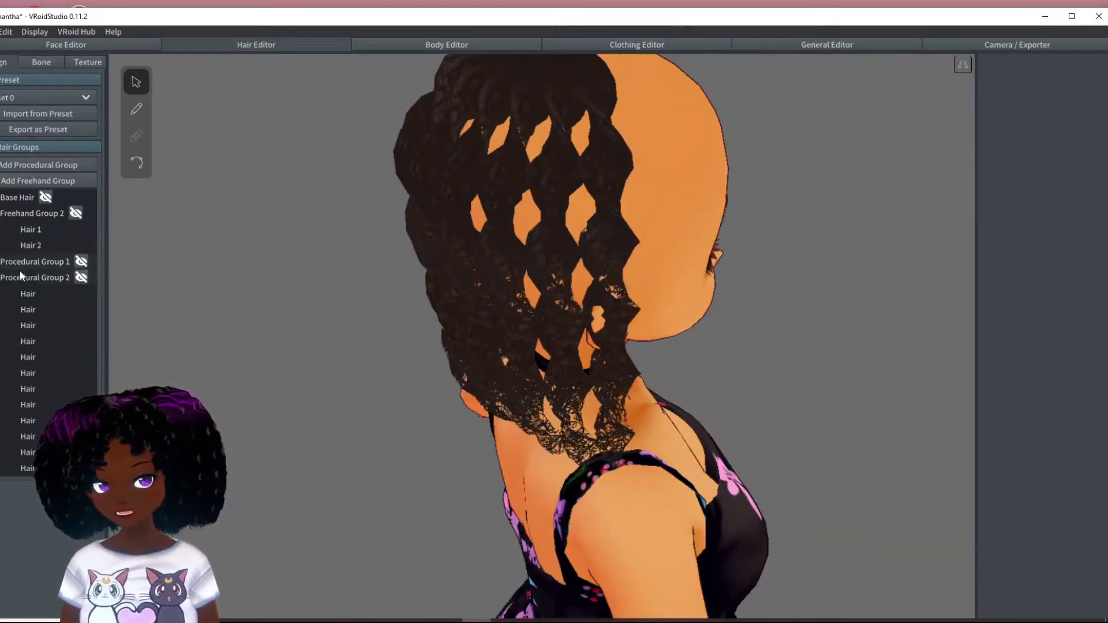
Select the second strand of Procedural Group 2 and set its Twist (Amplitude) to 2.665
click(35, 277)
right_drag(240, 279, 659, 303)
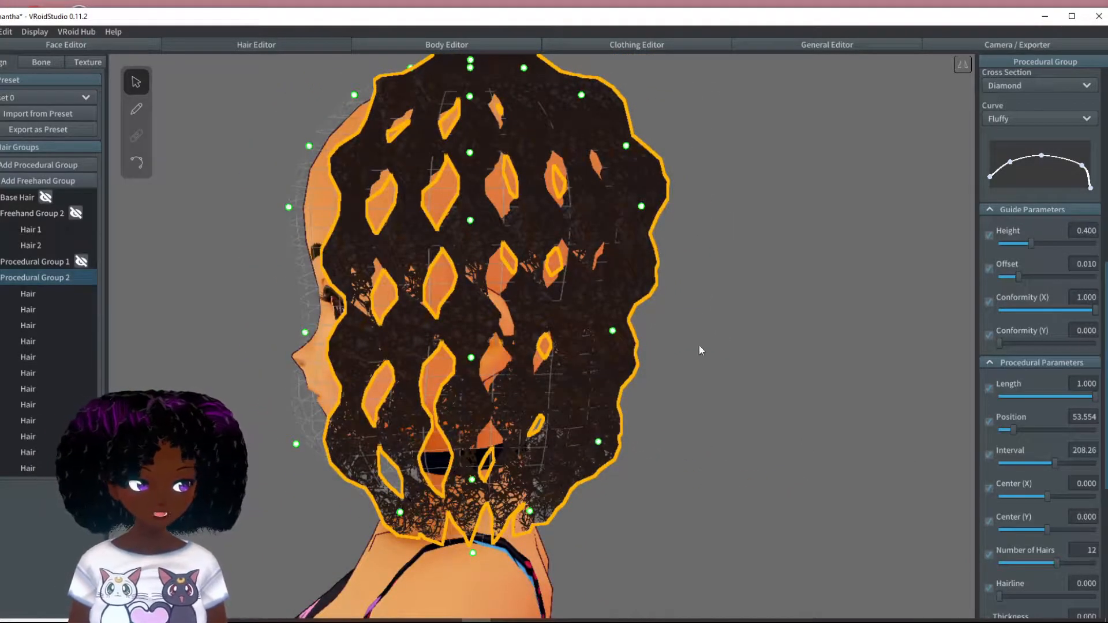
click(415, 298)
right_drag(415, 298, 558, 390)
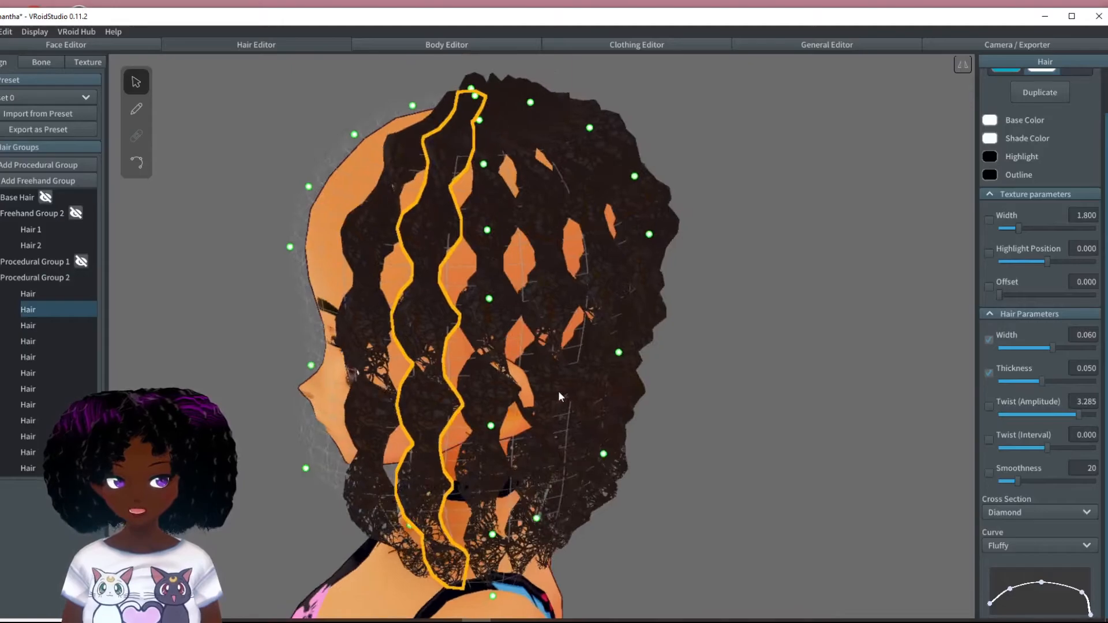
drag(1077, 413, 1070, 413)
Try the second strand's Twist (Interval) at 0.045, 0.179 and 0.161, and settle on 0.007
mouse_move(1047, 448)
mouse_down()
mouse_move(1076, 449)
mouse_move(1057, 448)
mouse_up()
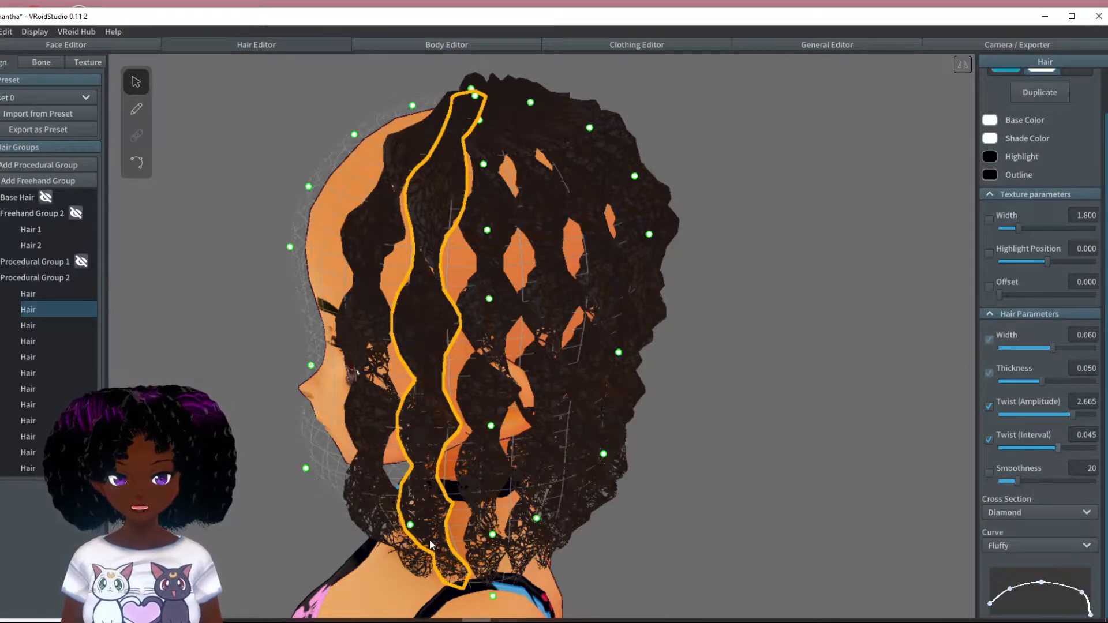
drag(1058, 454, 1091, 456)
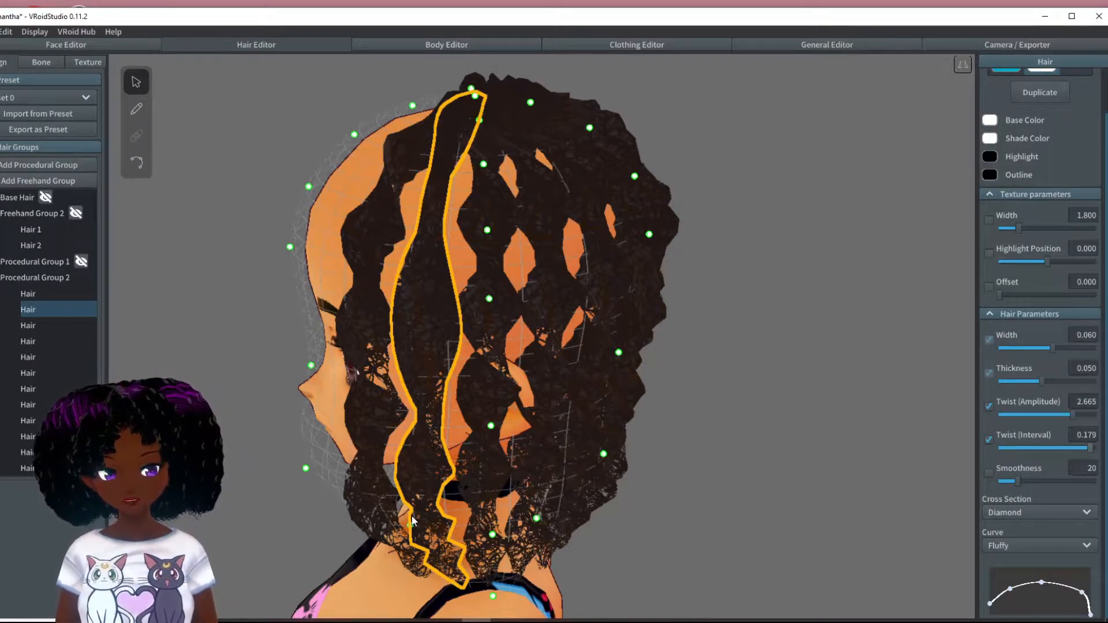
drag(1088, 456, 1085, 456)
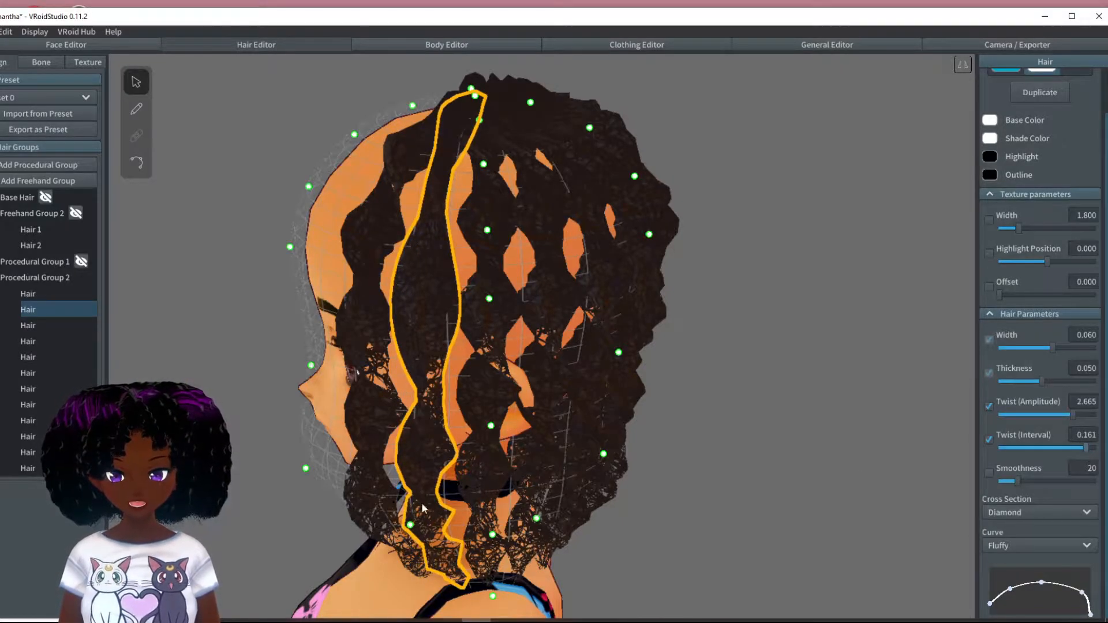
right_drag(465, 539, 432, 425)
right_drag(669, 469, 807, 472)
drag(1085, 449, 1046, 447)
right_drag(630, 319, 565, 334)
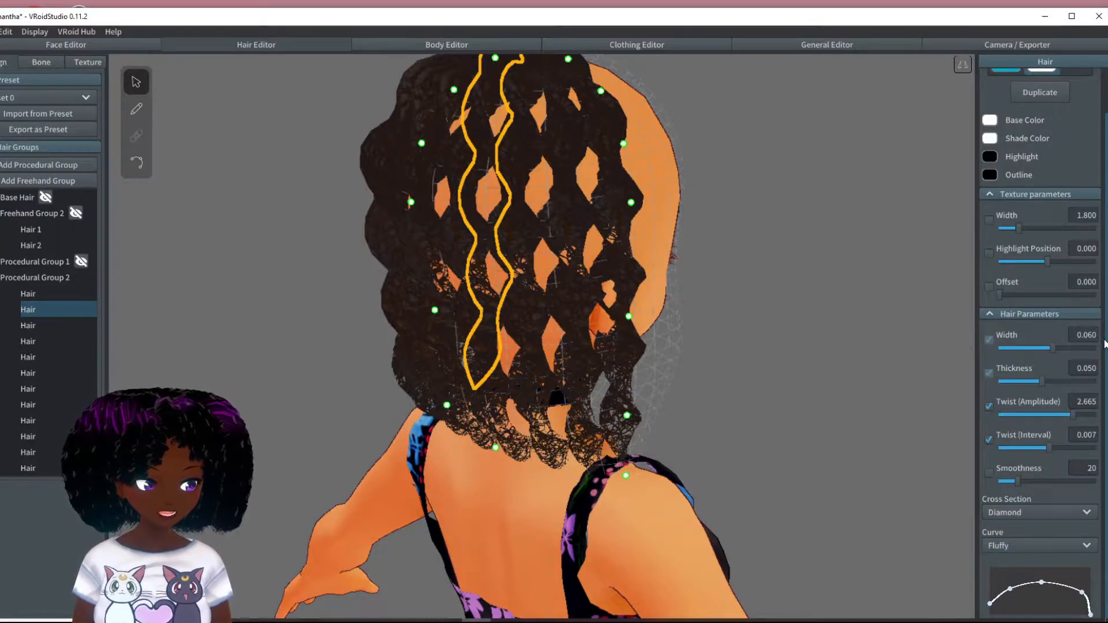
Select Procedural Group 2 as a whole and set its procedural Interval to 190.41
click(27, 279)
scroll(1039, 490, down, 4)
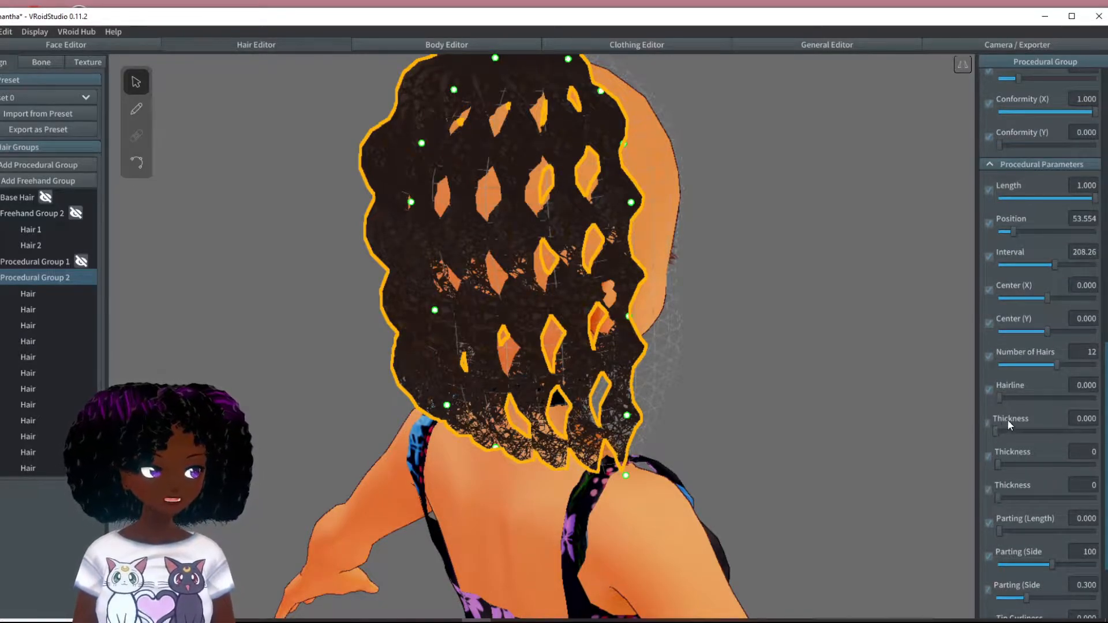
scroll(1024, 499, down, 2)
scroll(1030, 500, down, 2)
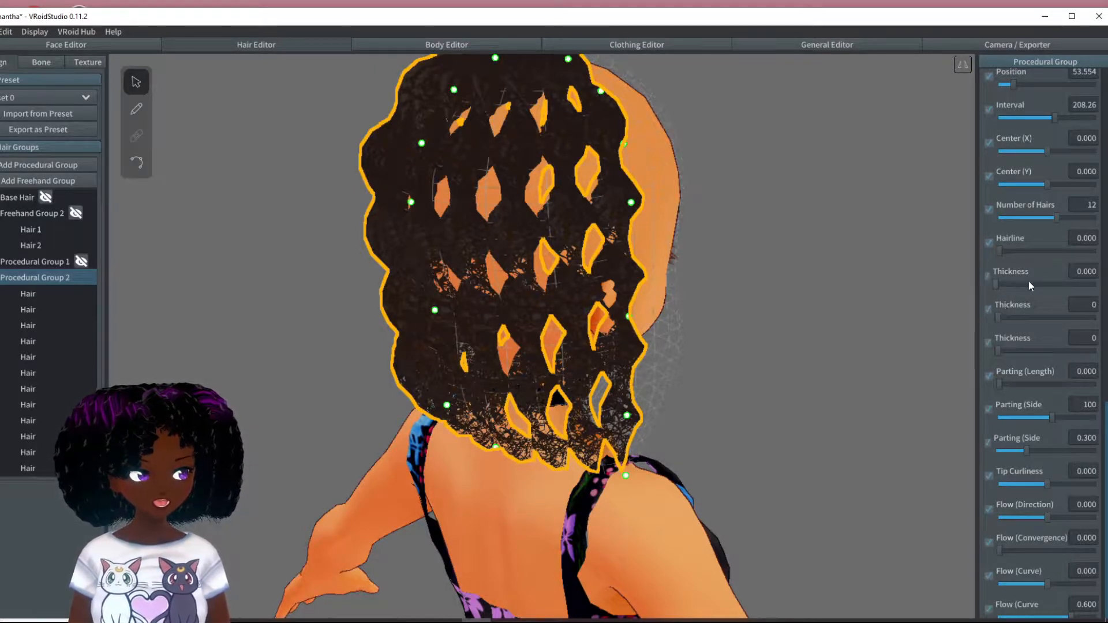
scroll(1012, 261, up, 2)
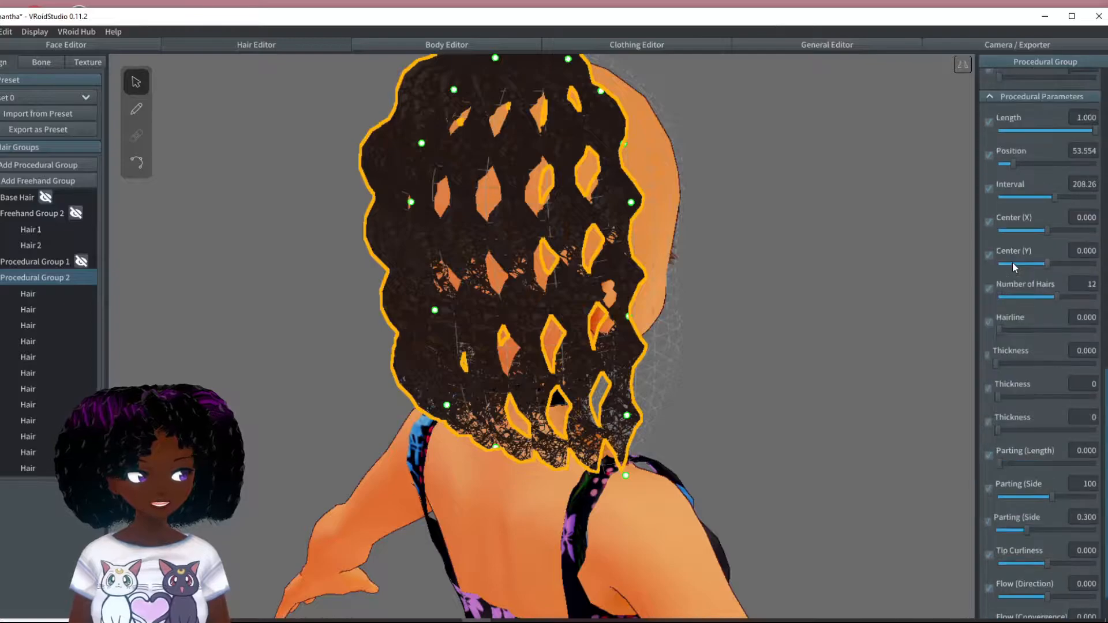
drag(1053, 196, 1048, 196)
Adjust the Position of Procedural Group 2 to 60.248, checking the hairline on both sides of the face
right_drag(769, 283, 811, 268)
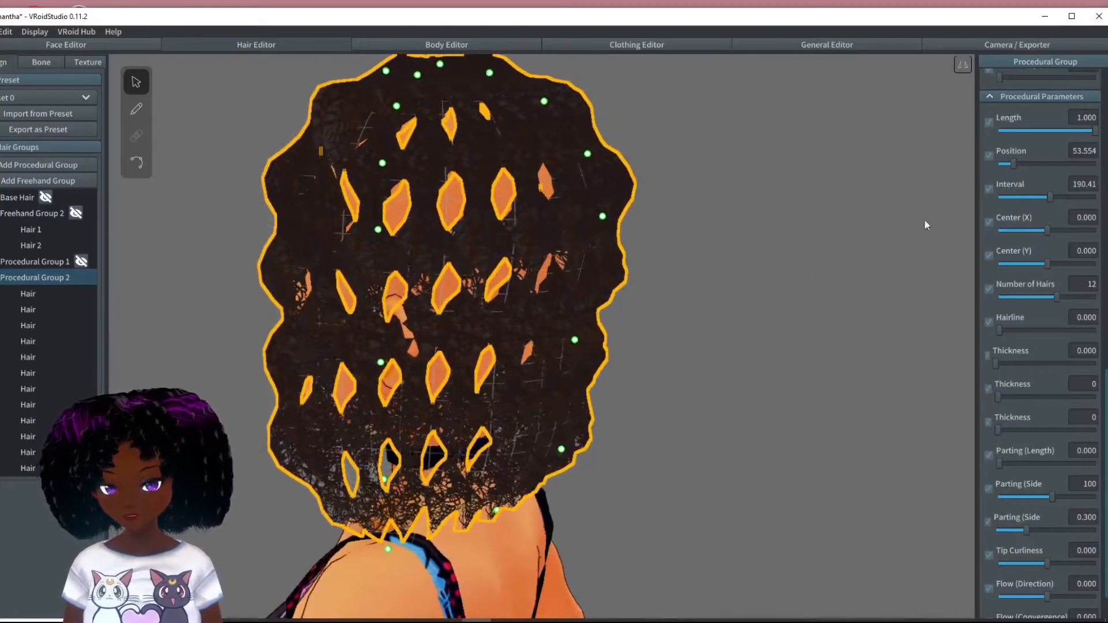
drag(1011, 163, 1013, 163)
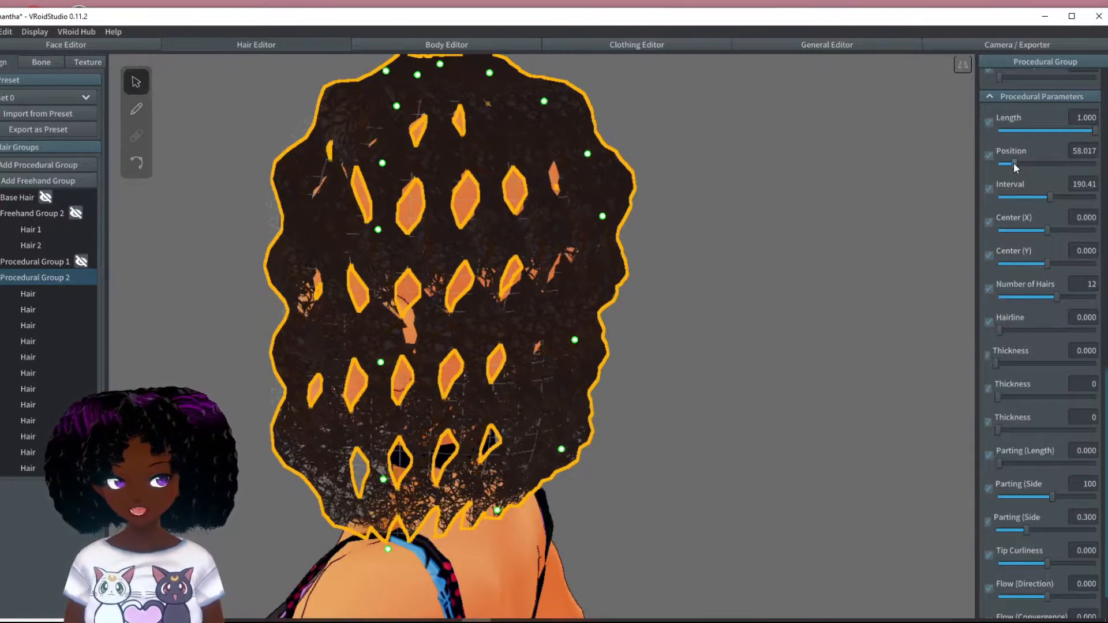
right_drag(638, 263, 692, 268)
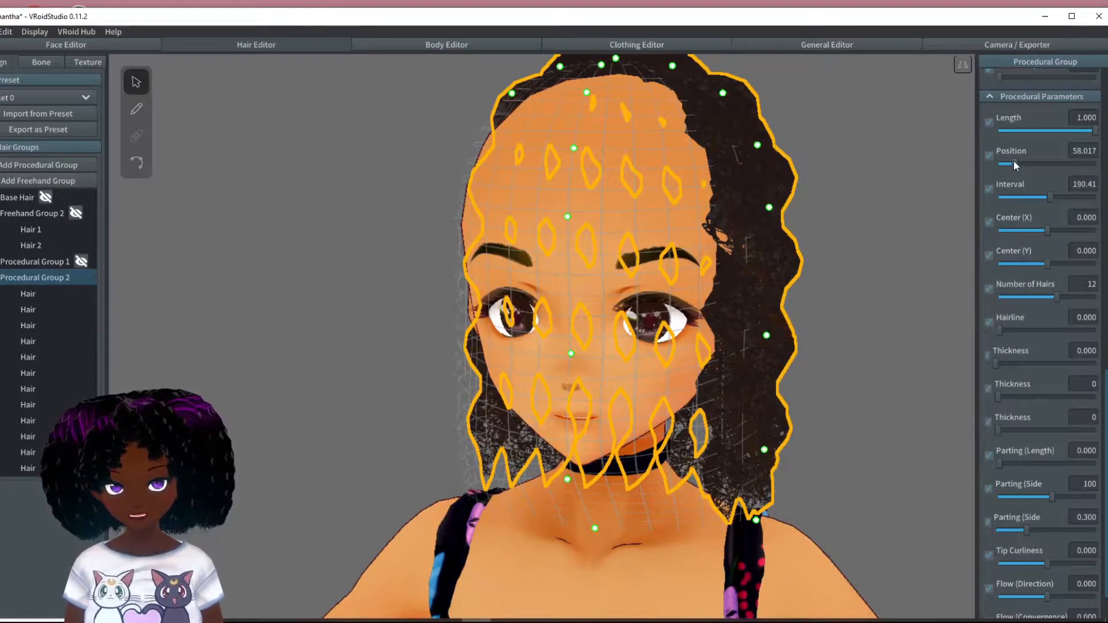
drag(1015, 160, 1013, 159)
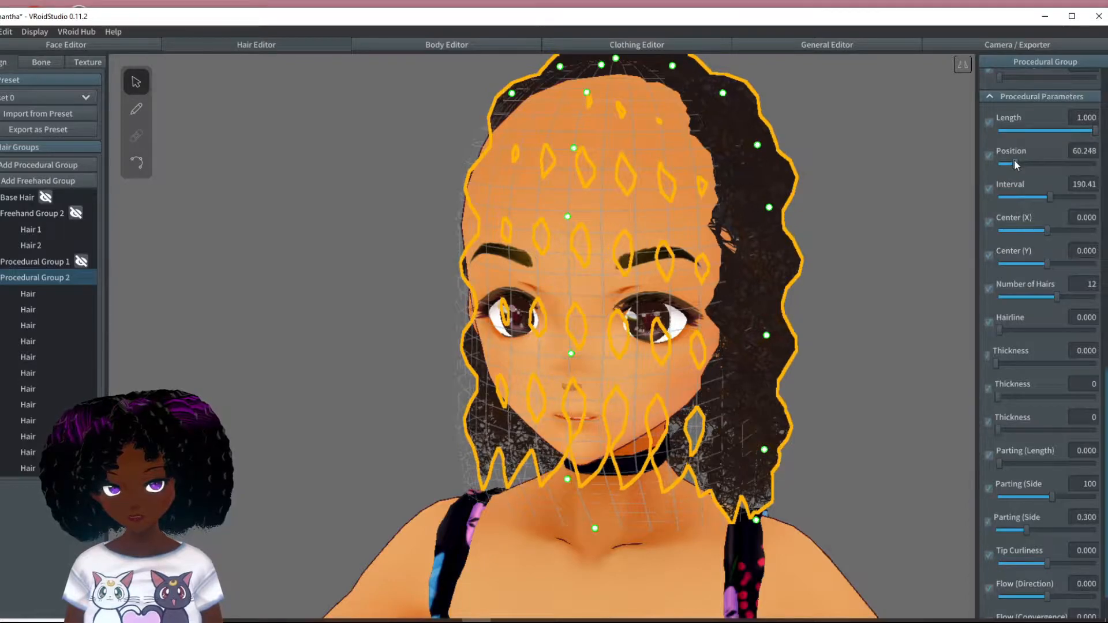
right_drag(836, 318, 496, 323)
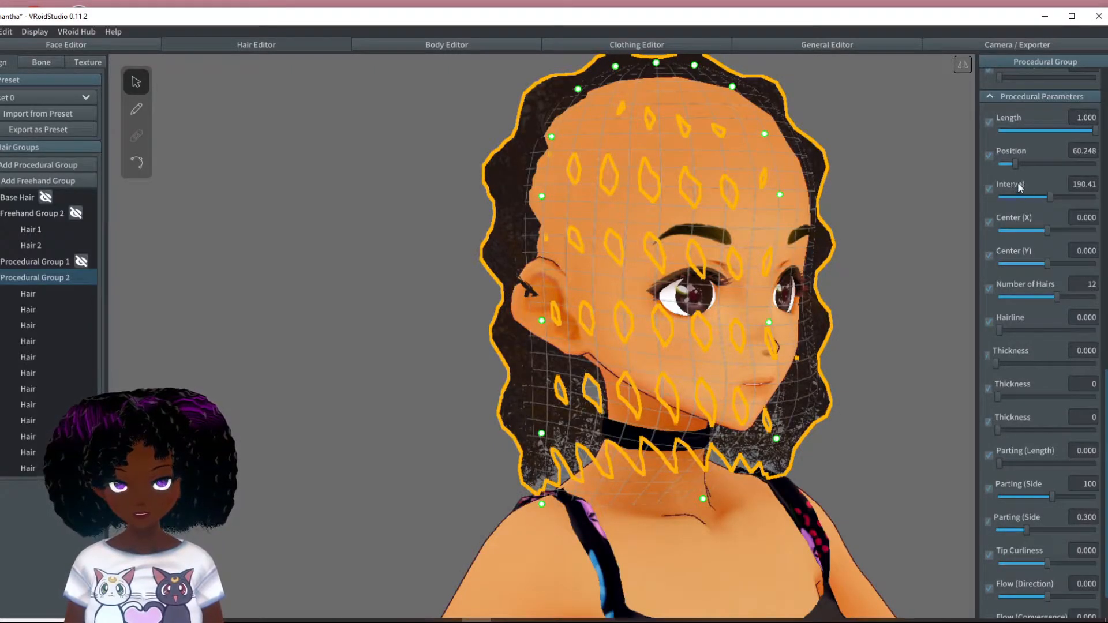
right_drag(860, 271, 825, 271)
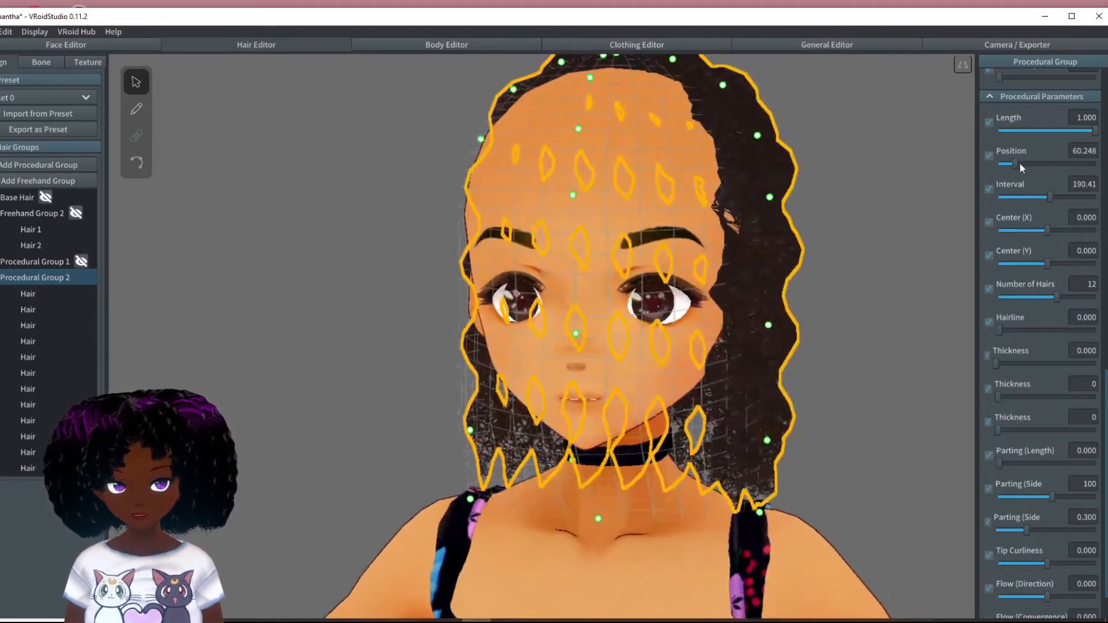
drag(1016, 165, 1016, 164)
Check the deselected hair from the front, and set the Twist (Amplitude) of the fifth strand, at the middle back, to 2.975
mouse_move(753, 285)
right_down()
mouse_move(791, 284)
mouse_move(738, 279)
right_up()
click(852, 275)
right_drag(852, 275, 827, 287)
right_drag(815, 364, 597, 353)
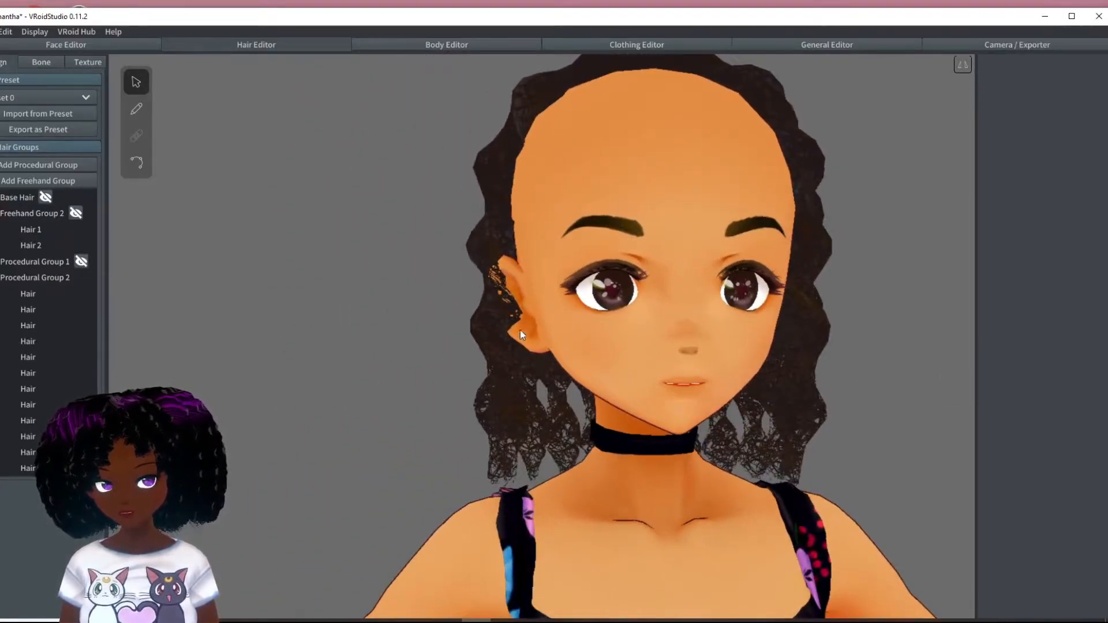
right_drag(488, 333, 427, 243)
click(420, 261)
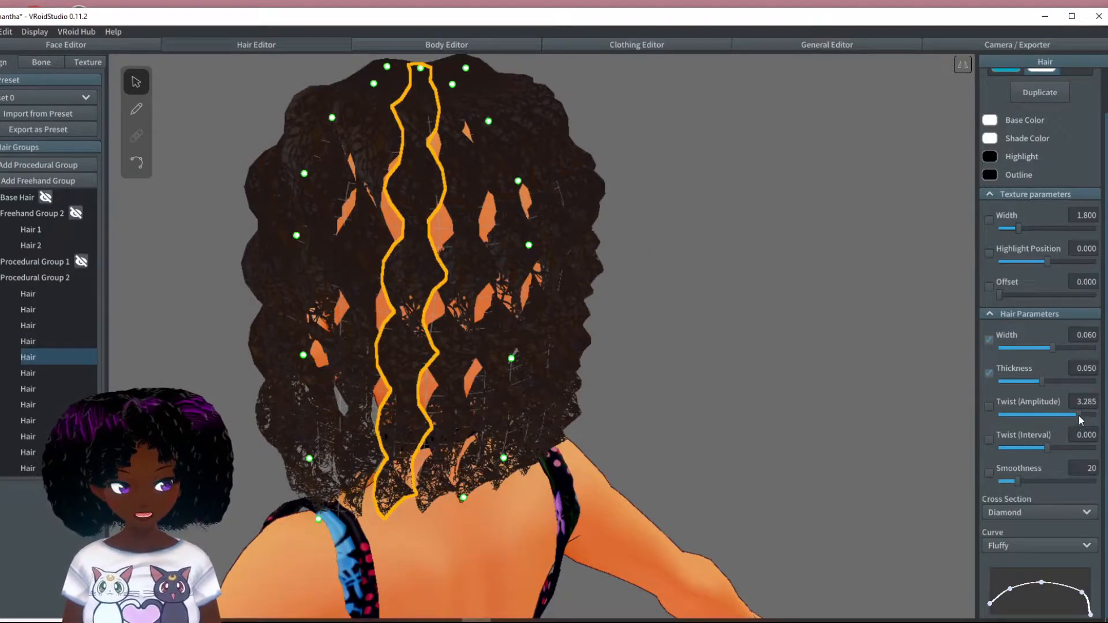
drag(1078, 414, 1074, 413)
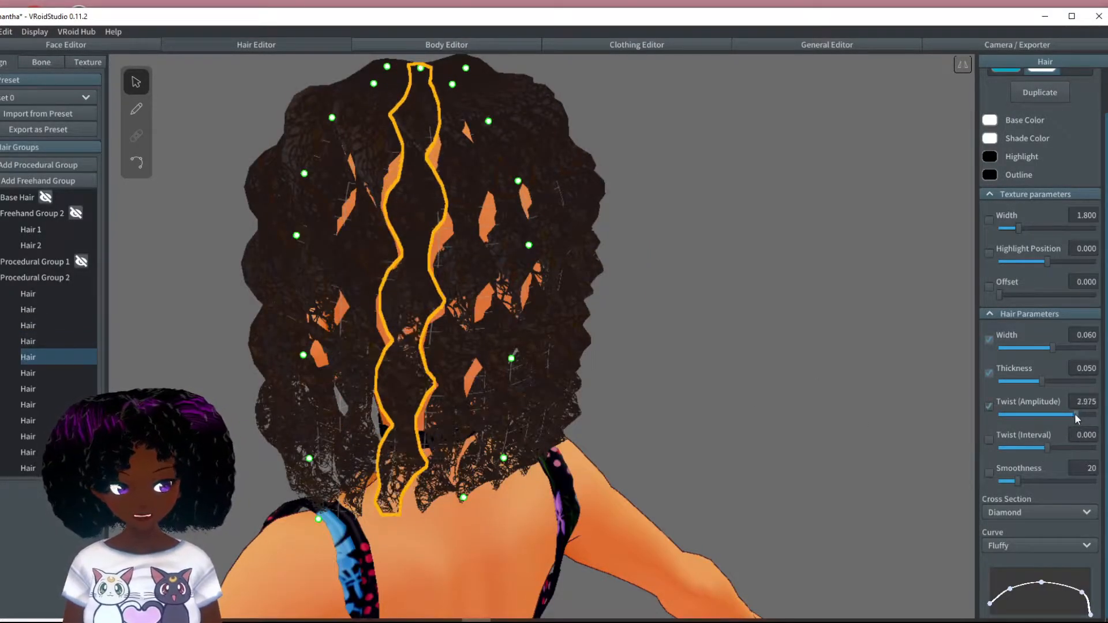
Set the Twist (Amplitude) of the sixth strand in Procedural Group 2, at the middle back, to 3.471
click(463, 301)
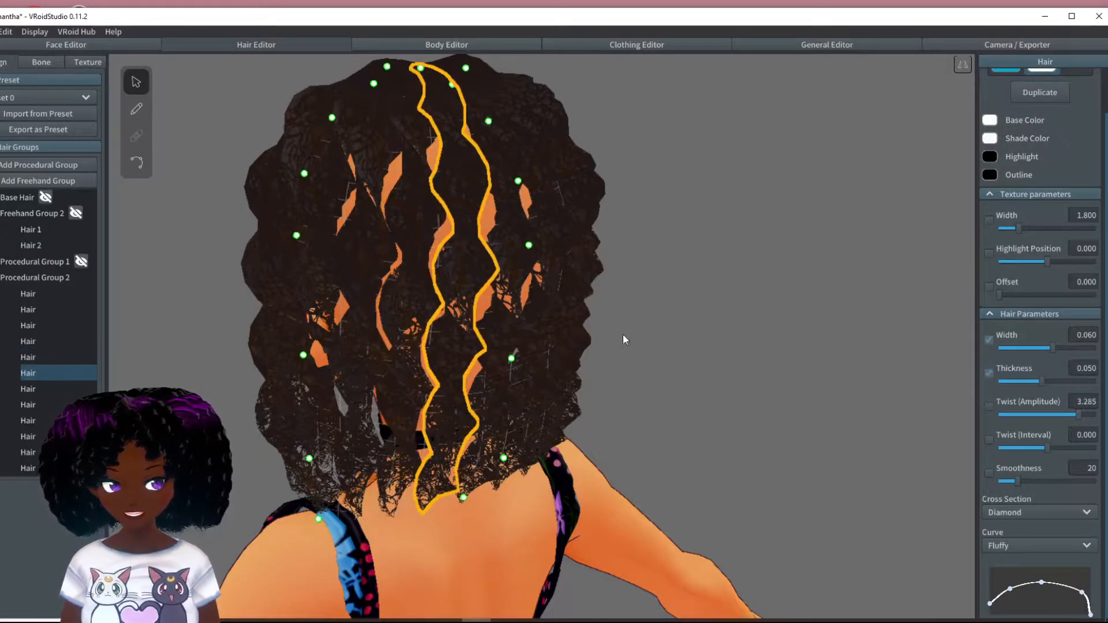
right_drag(586, 365, 590, 364)
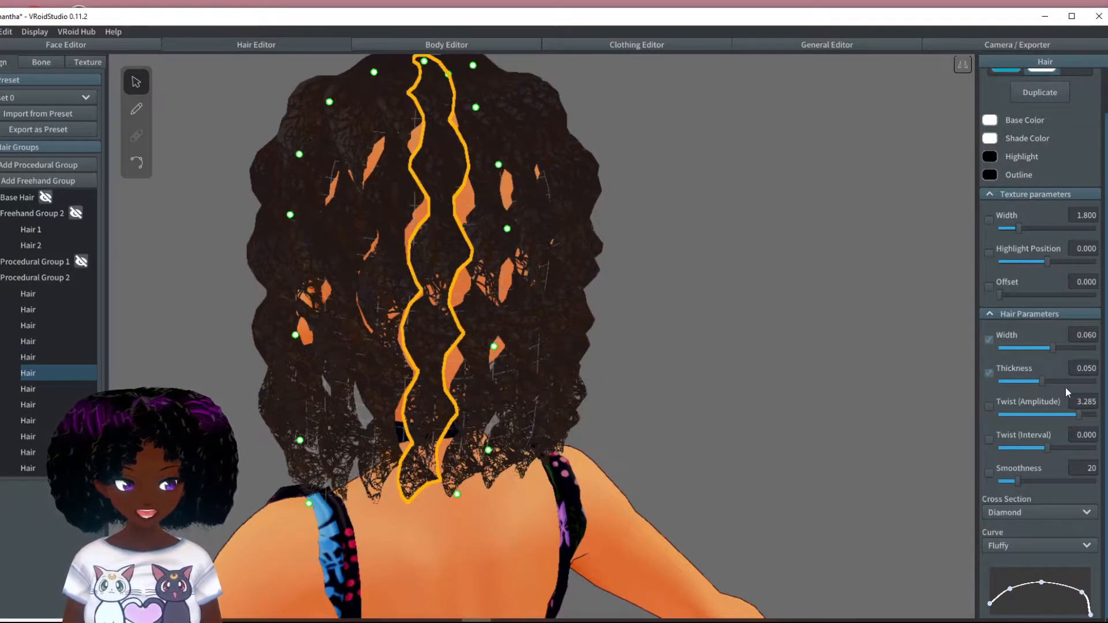
drag(1078, 414, 1080, 416)
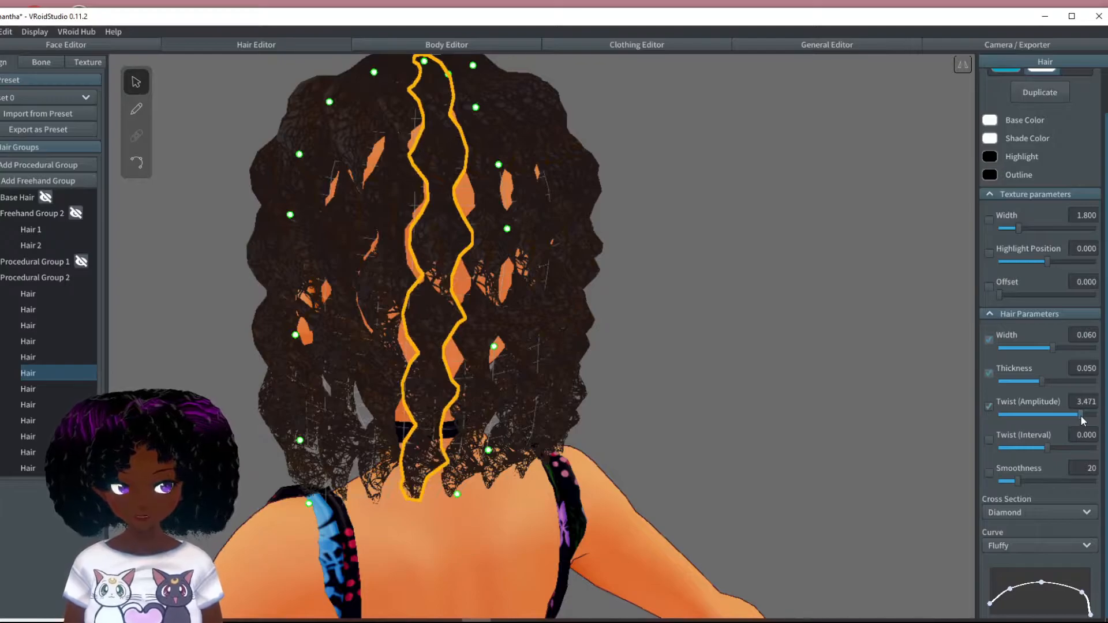
Set the Twist (Interval) of the seventh strand in Procedural Group 2 to 0.047
click(487, 255)
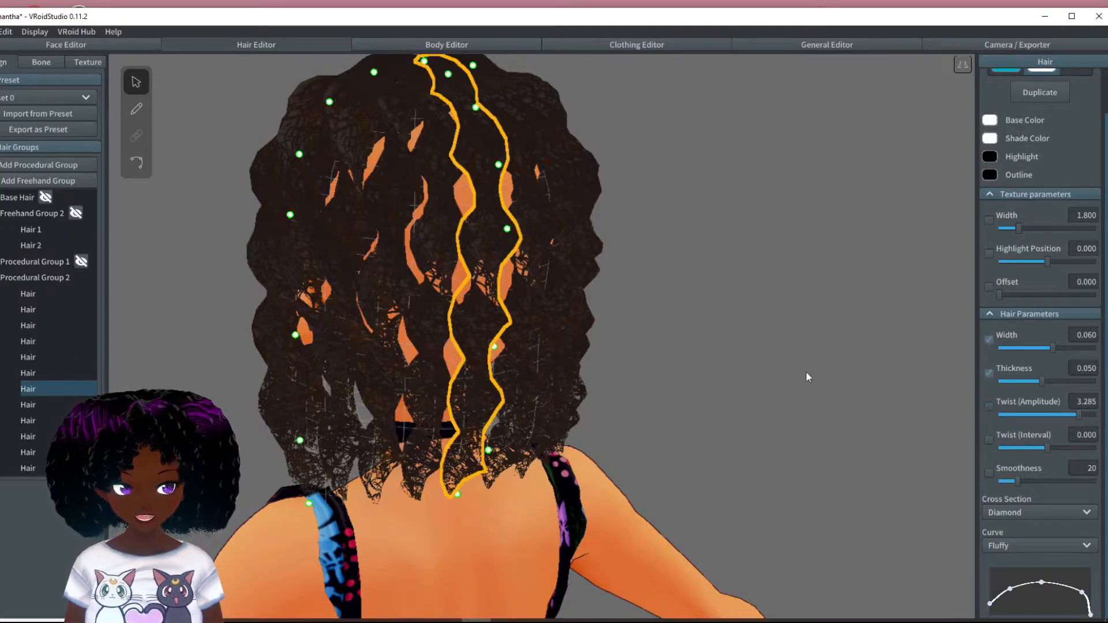
drag(1047, 446, 1056, 445)
right_drag(680, 364, 537, 343)
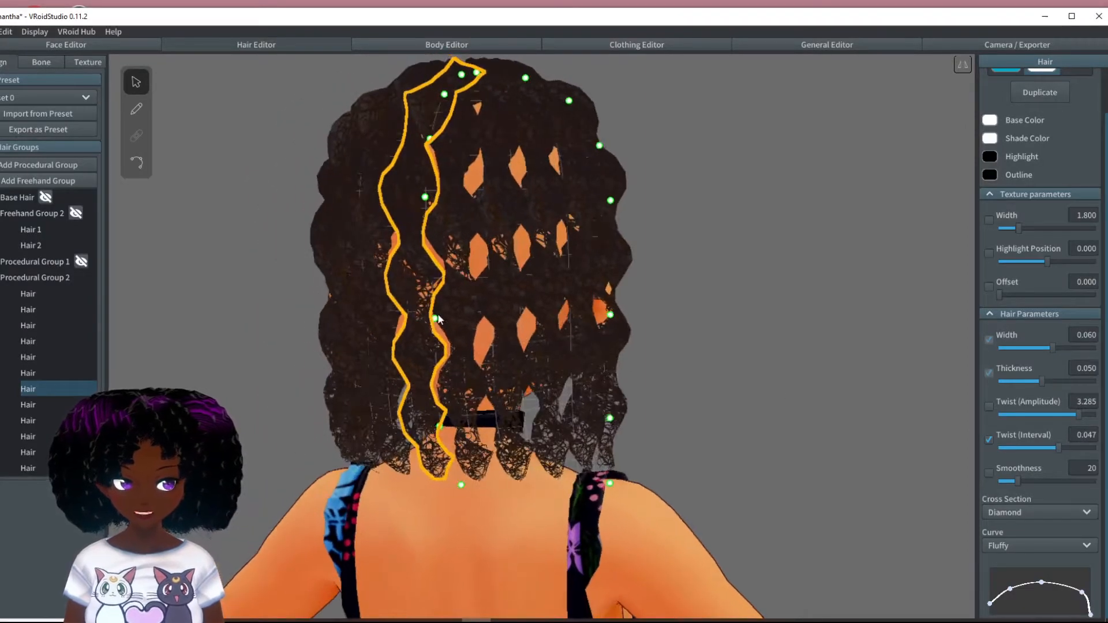
Set the eighth strand's Twist (Interval) to 0.005 and its Twist (Amplitude) to 3.347
click(462, 321)
drag(1044, 448, 1046, 448)
right_drag(866, 417, 652, 403)
right_drag(663, 251, 720, 314)
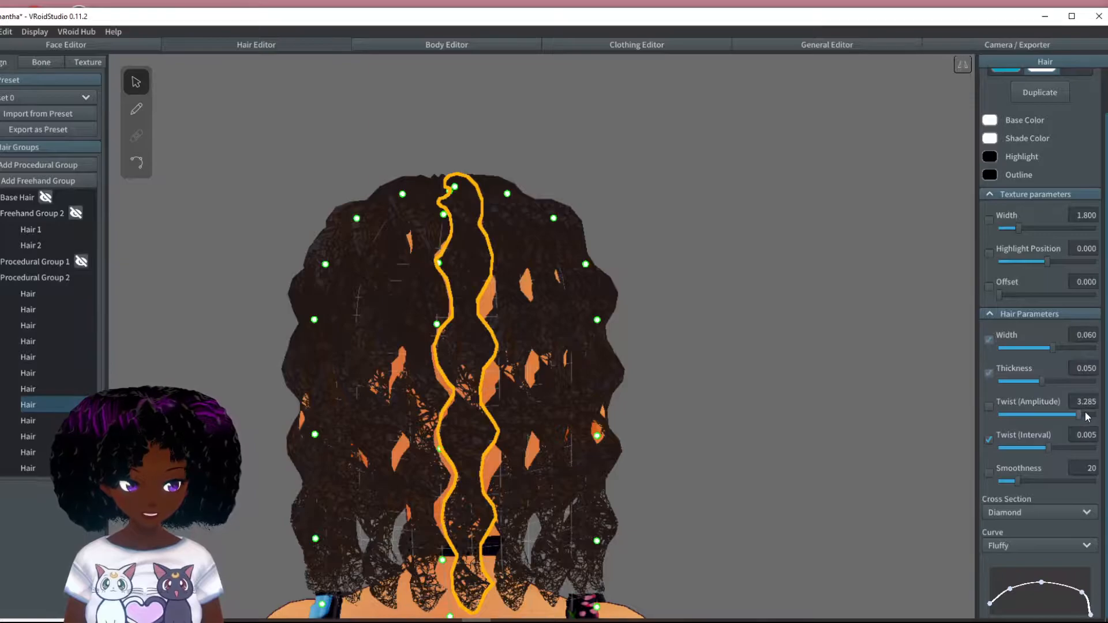
drag(1074, 413, 1078, 413)
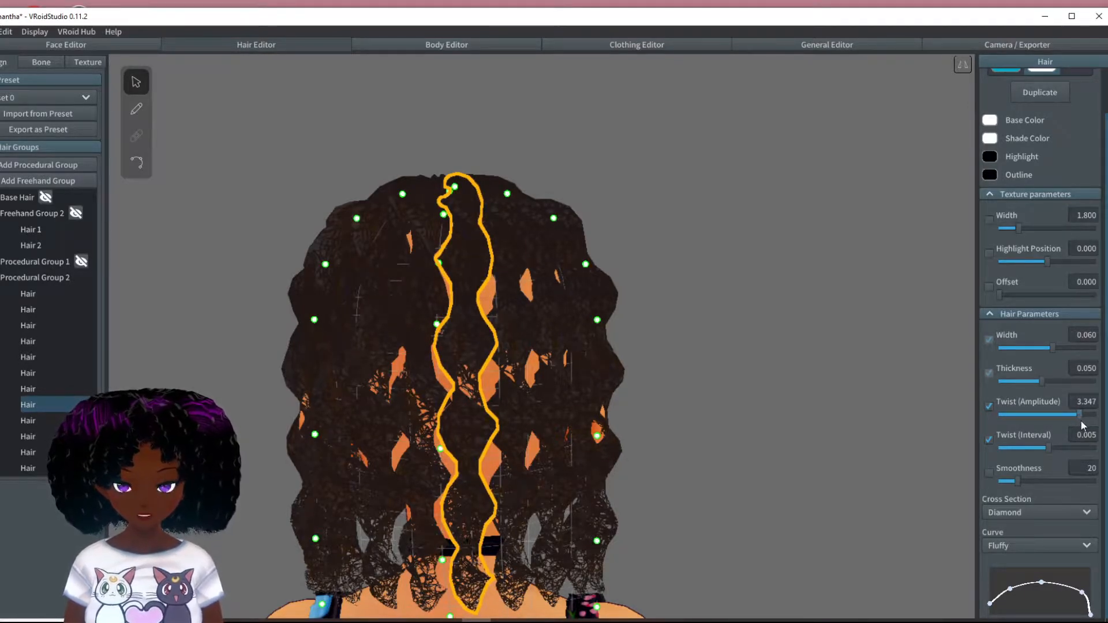
Set the Twist (Interval) of the tenth strand to 0.042 and of the eleventh strand to 0.005
mouse_move(1058, 447)
mouse_down()
mouse_move(1044, 447)
mouse_move(1072, 451)
mouse_up()
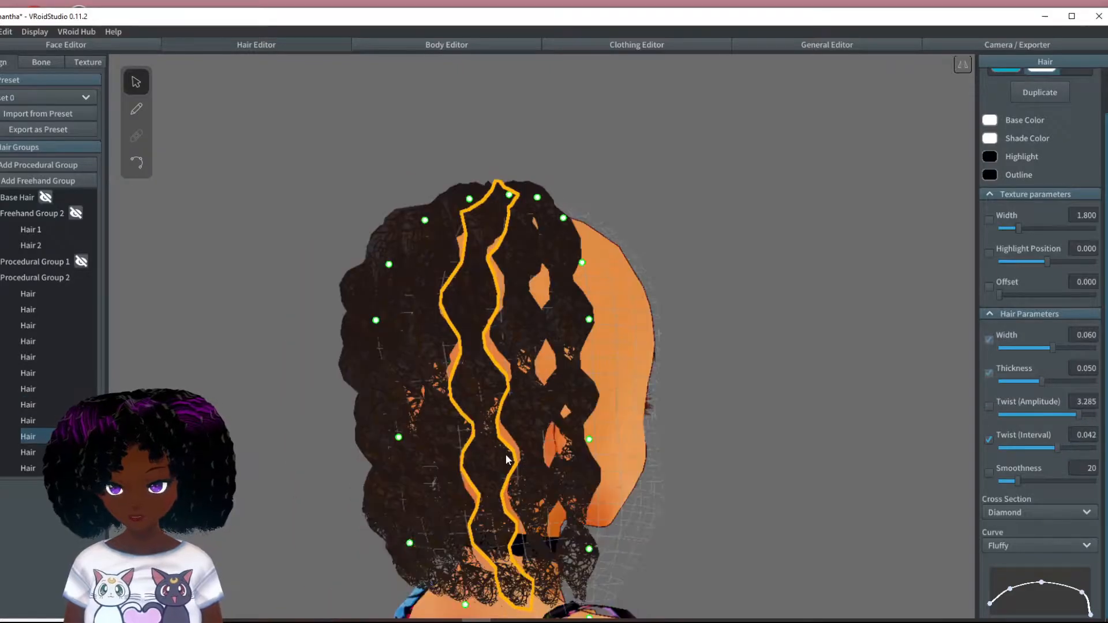
click(530, 447)
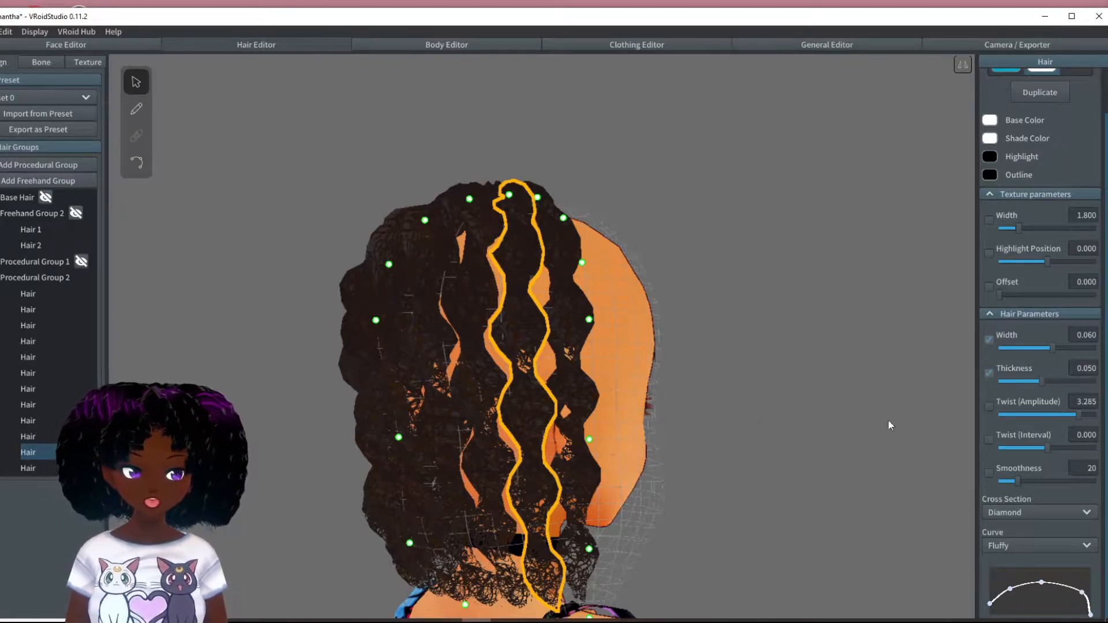
drag(1046, 447, 1048, 448)
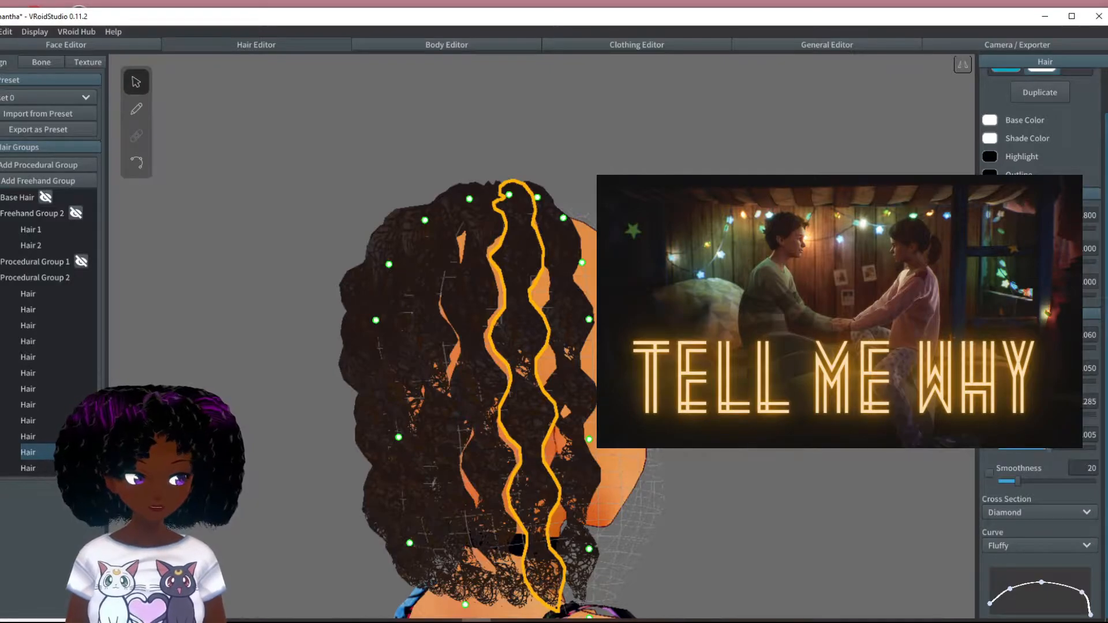
right_drag(767, 453, 742, 446)
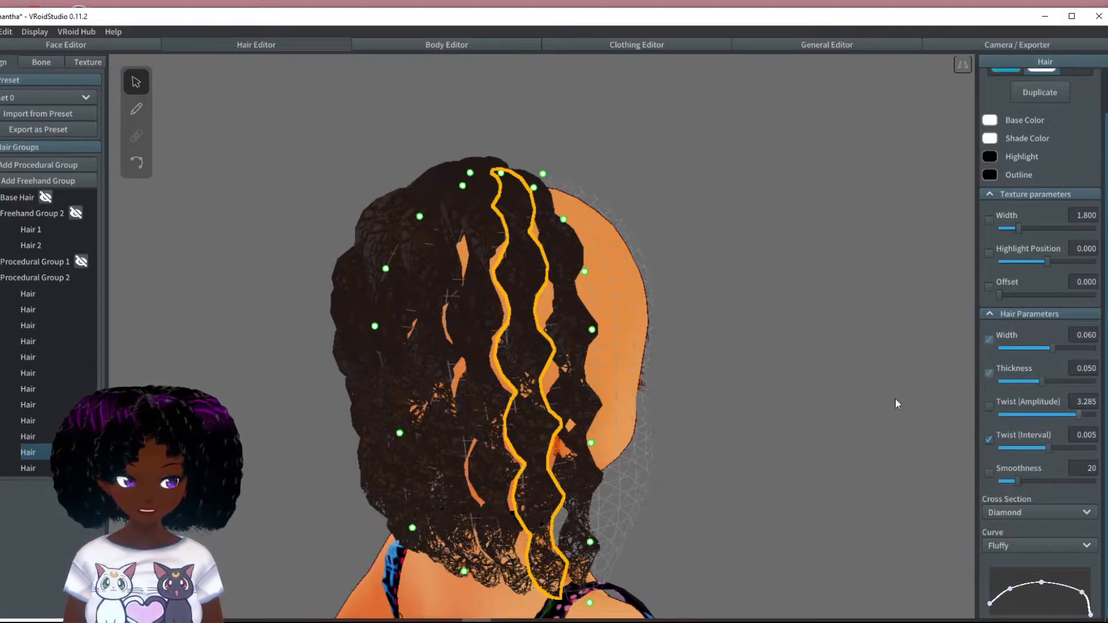
right_drag(750, 414, 733, 407)
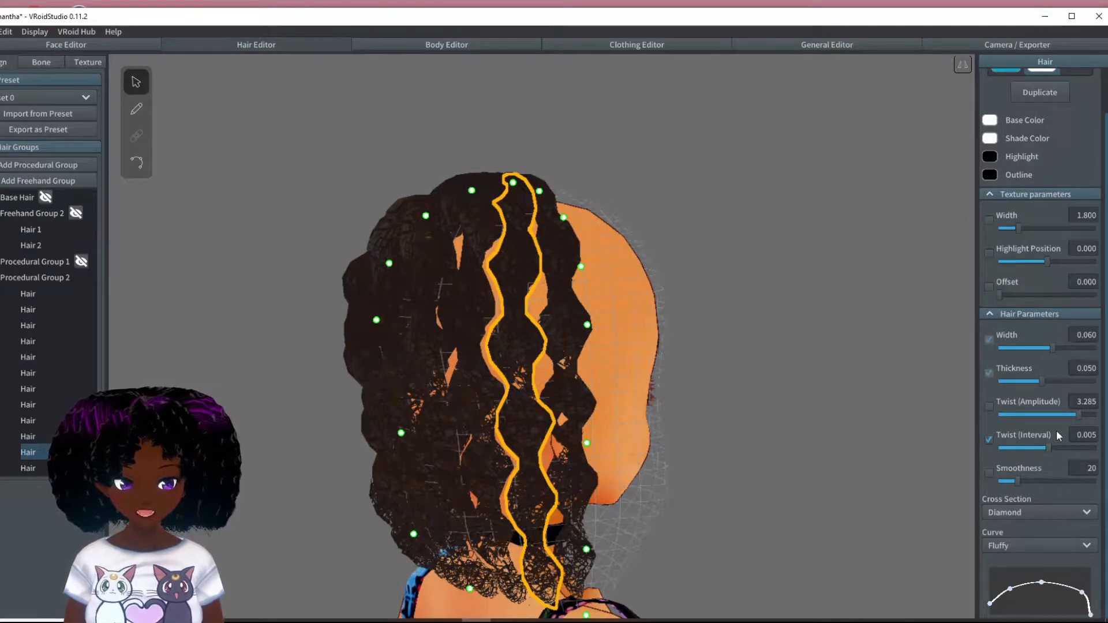
Set the Twist (Interval) of the twelfth strand, nearest the face, to -0.022, and check the deselected hair from the opposite side
click(584, 384)
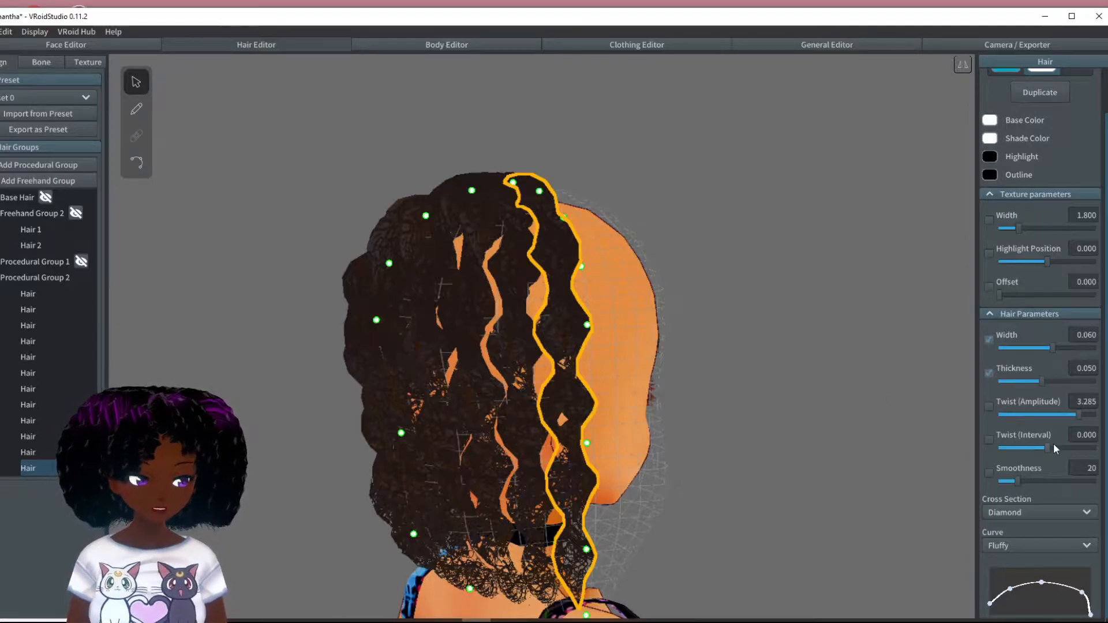
drag(1049, 445, 1044, 445)
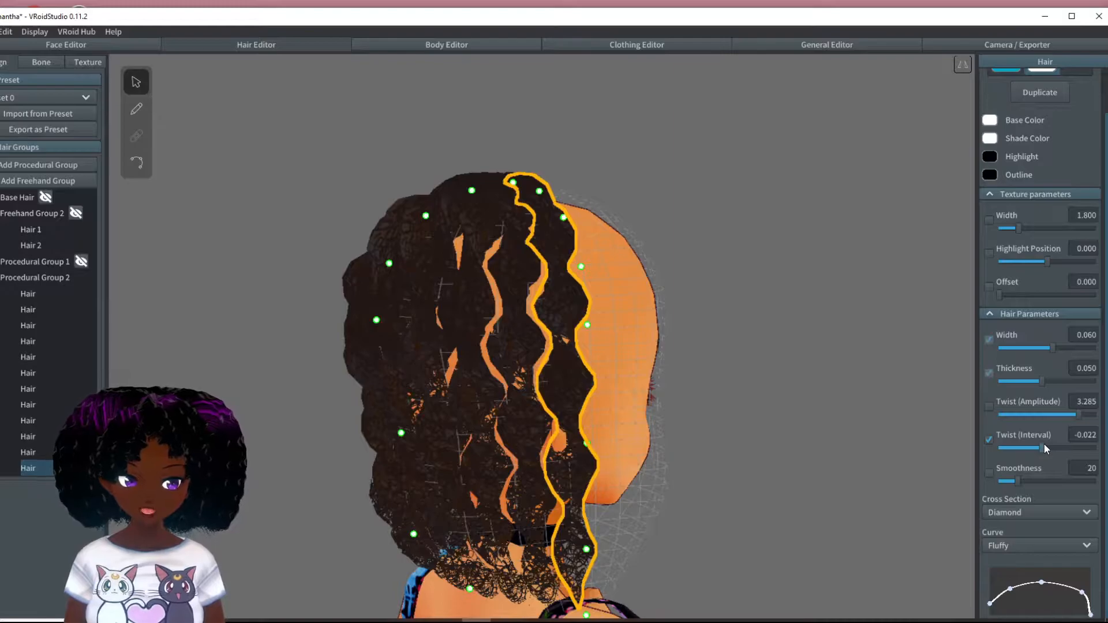
click(801, 402)
right_drag(774, 434, 743, 425)
right_drag(926, 438, 864, 462)
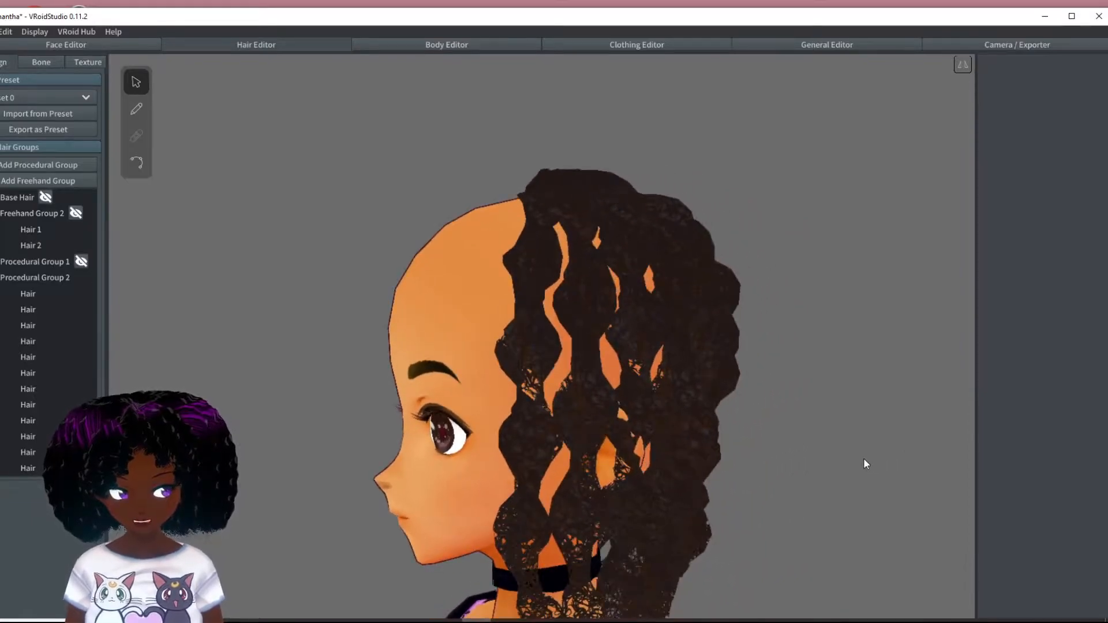
Set the first strand's Twist (Amplitude) to 3.533 and its Twist (Interval) to 0.022, and deselect it
click(543, 450)
drag(1078, 414, 1052, 445)
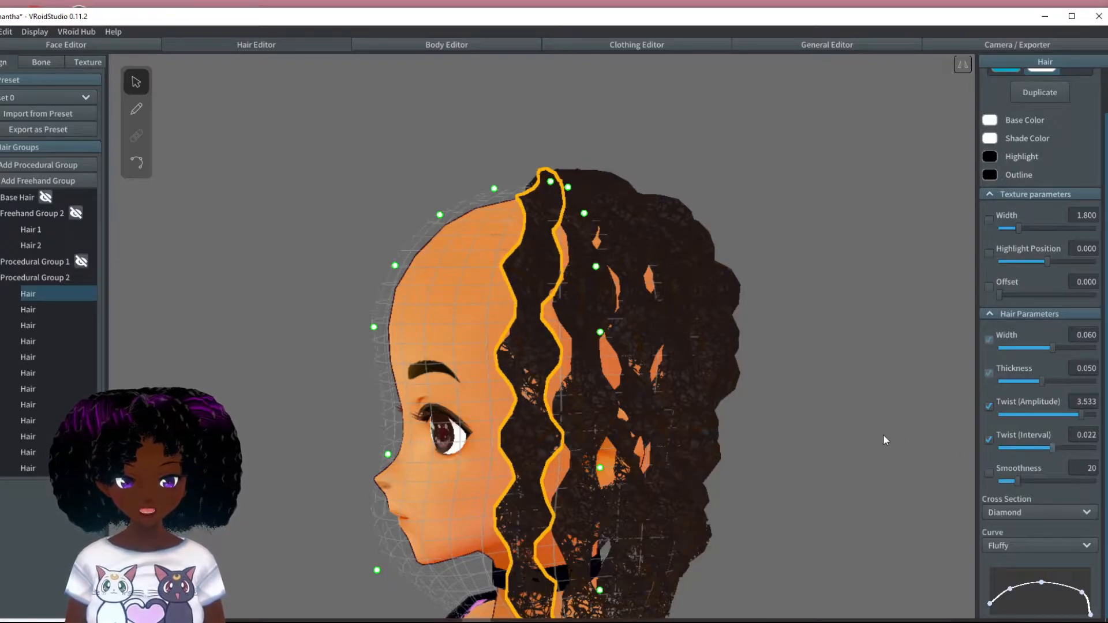
click(802, 444)
right_drag(802, 444, 854, 449)
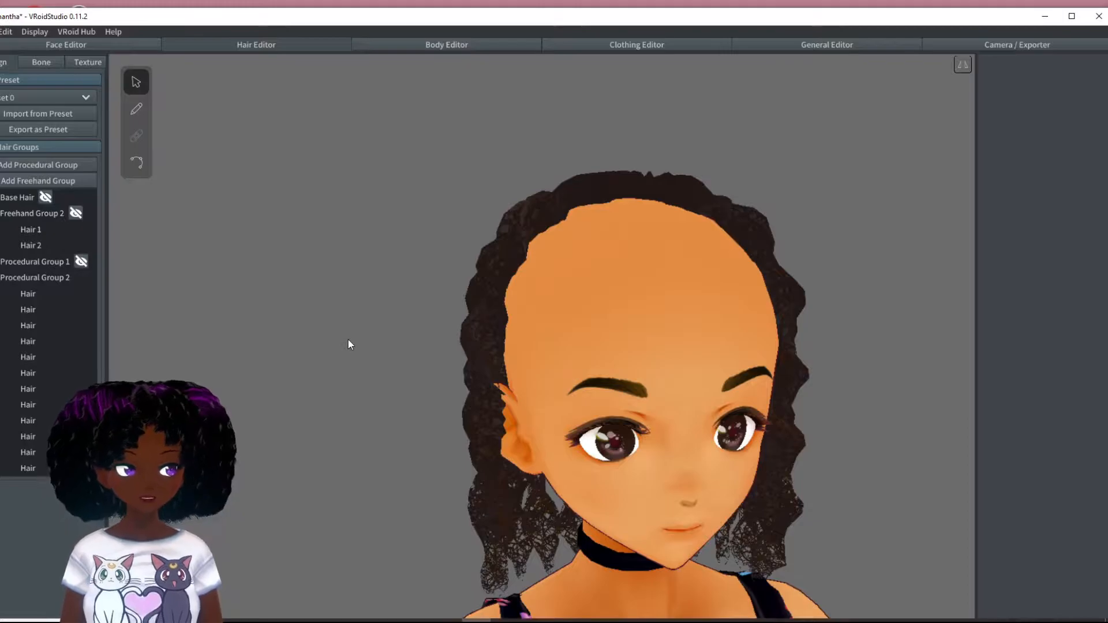
Unhide Procedural Group 1 and Freehand Group 2, inspecting the hair around the face from the front and both sides
mouse_move(494, 378)
right_down()
mouse_move(459, 376)
mouse_move(476, 375)
right_up()
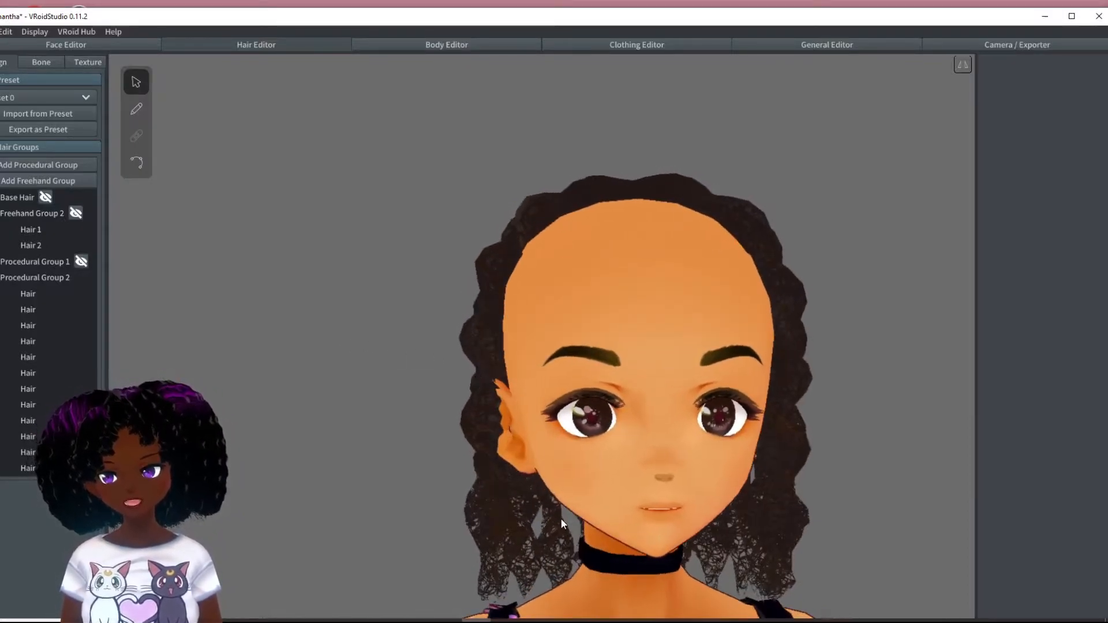
middle_drag(560, 518, 544, 481)
right_drag(544, 480, 469, 455)
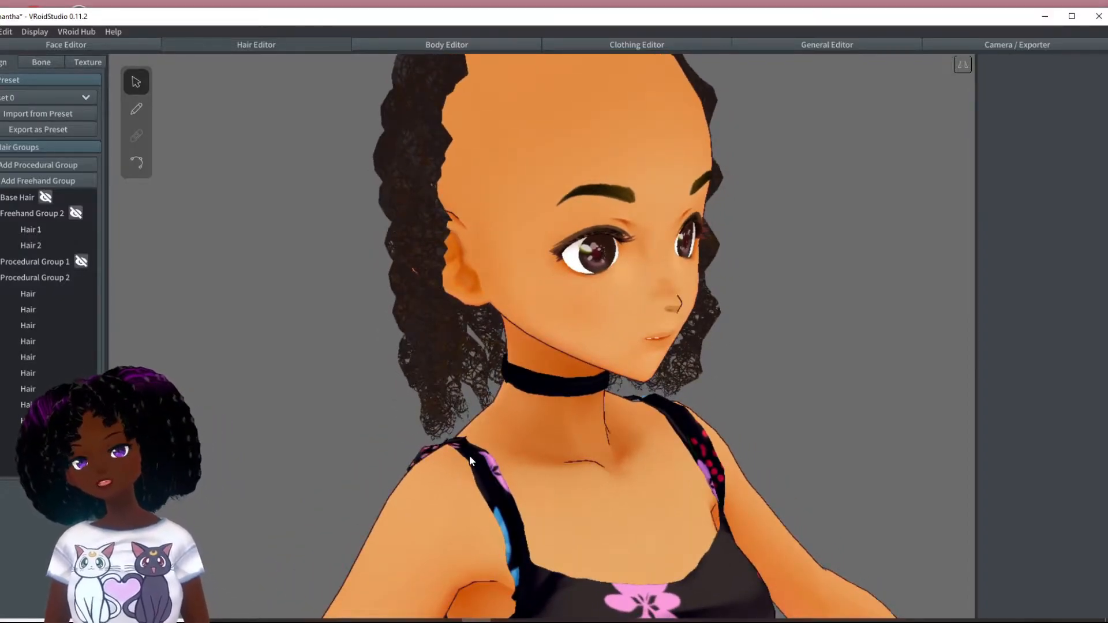
right_drag(469, 455, 773, 466)
scroll(773, 460, down, 2)
right_drag(589, 260, 469, 305)
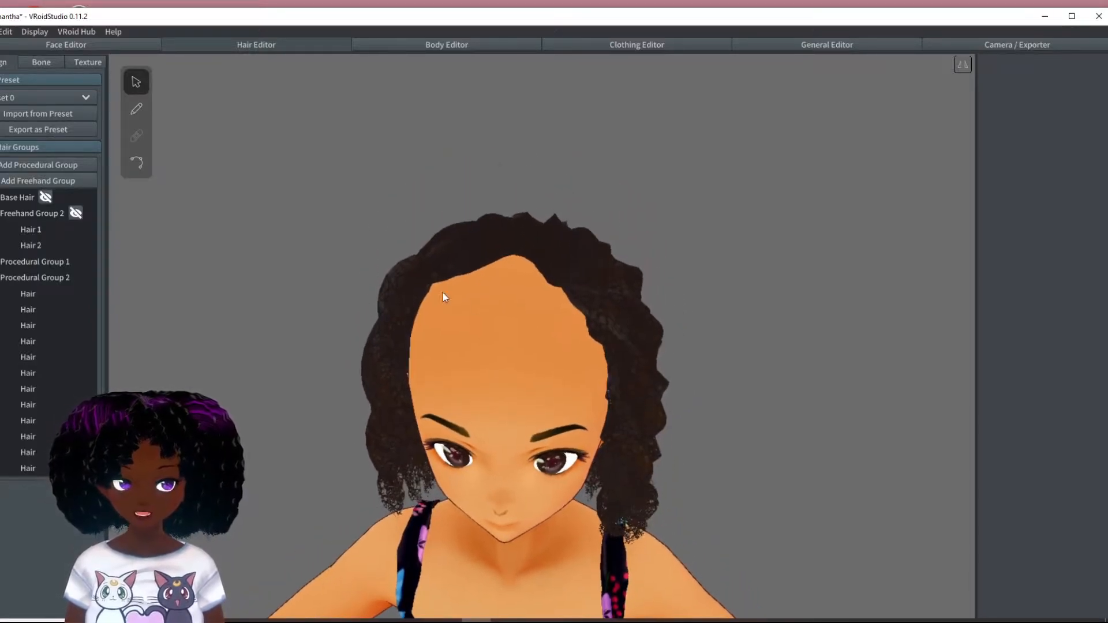
click(75, 213)
mouse_move(476, 349)
right_down()
mouse_move(563, 337)
mouse_move(548, 350)
mouse_move(489, 347)
mouse_move(516, 351)
mouse_move(496, 341)
right_up()
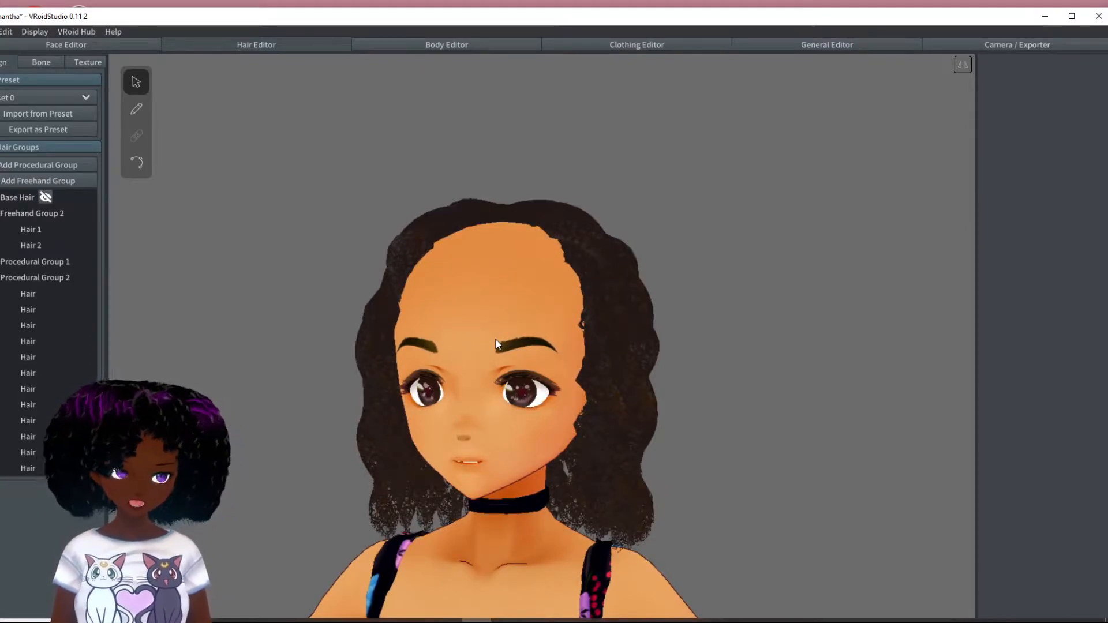
right_drag(469, 236, 151, 148)
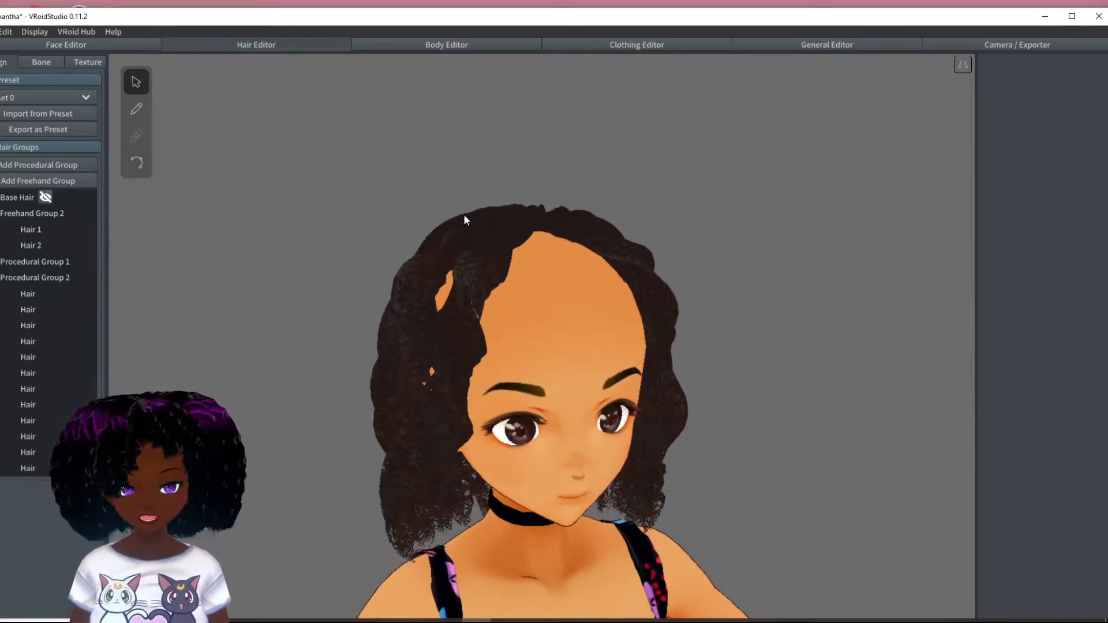
Draw two more strands in Freehand Group 2 and hide Procedural Groups 1 and 2
click(33, 213)
right_drag(503, 315, 528, 430)
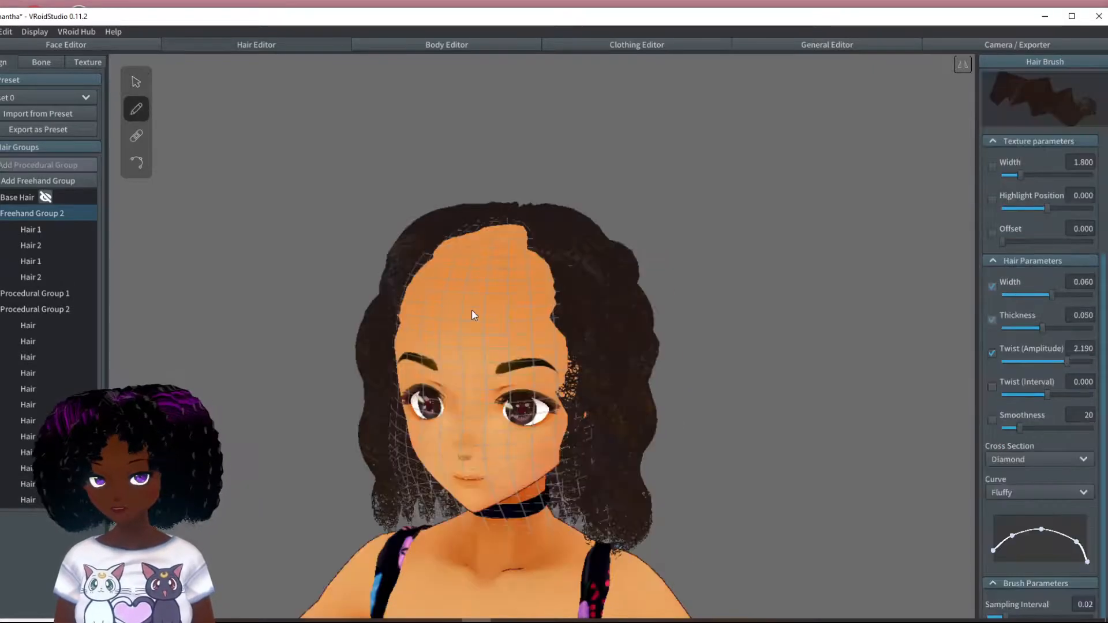
click(81, 293)
click(80, 310)
right_drag(491, 329, 765, 369)
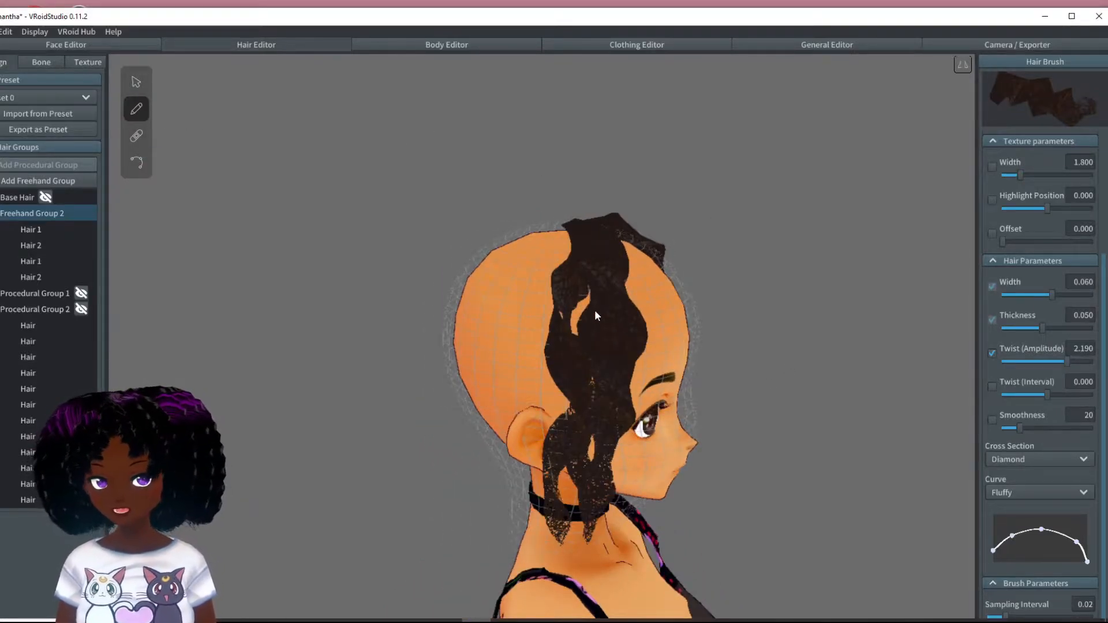
Move the root control point of the last strand in Freehand Group 2 so it meets the other strands at the crown
click(137, 163)
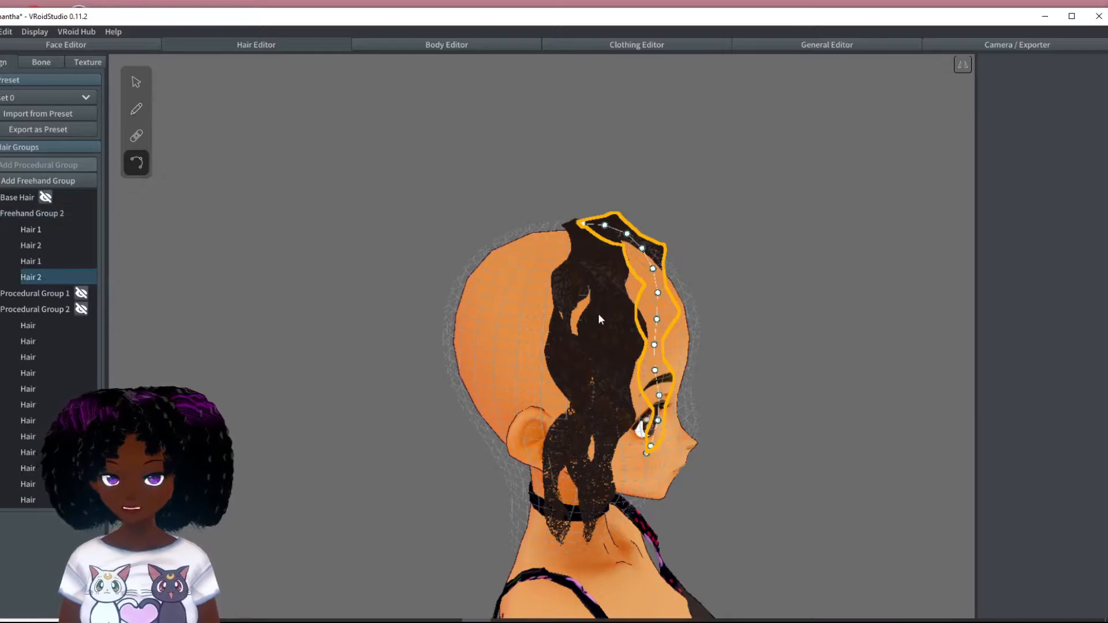
right_drag(949, 310, 859, 368)
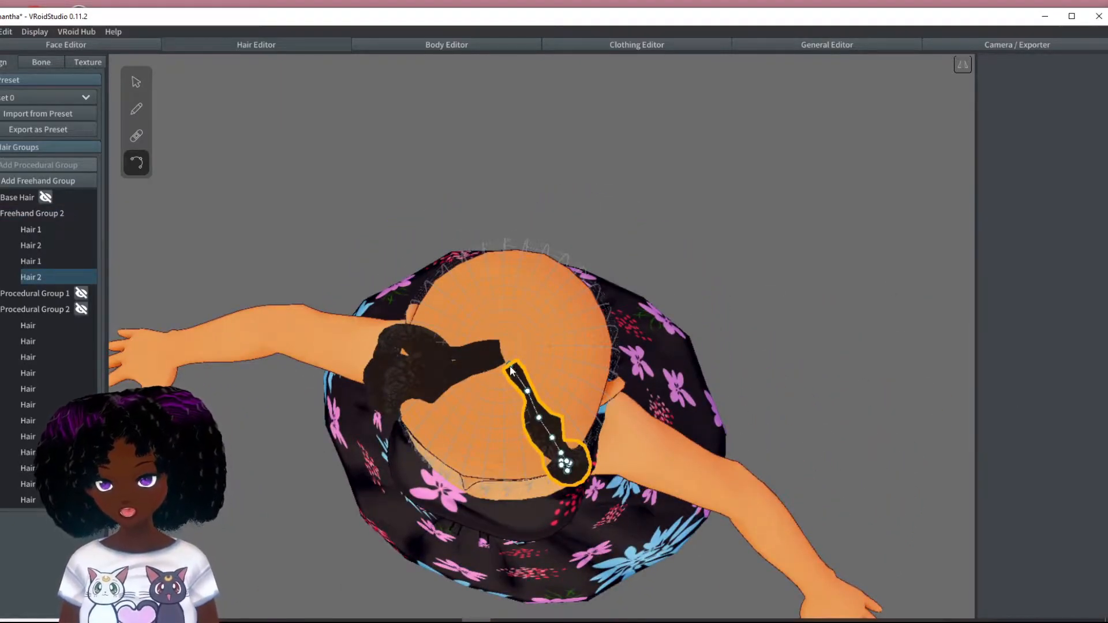
drag(508, 363, 500, 345)
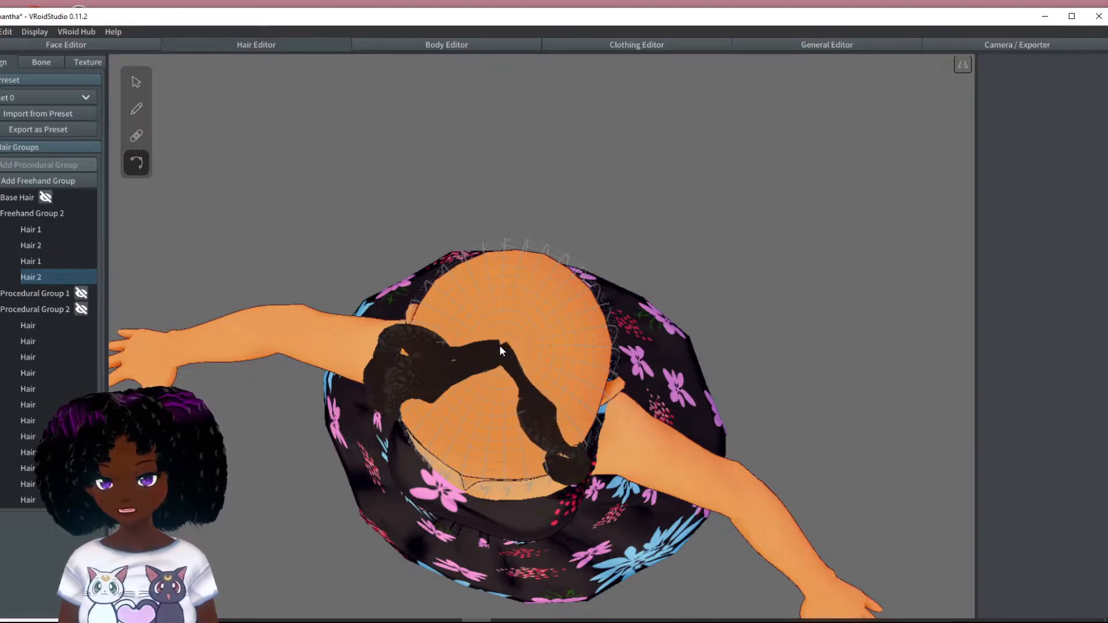
right_drag(791, 442, 458, 297)
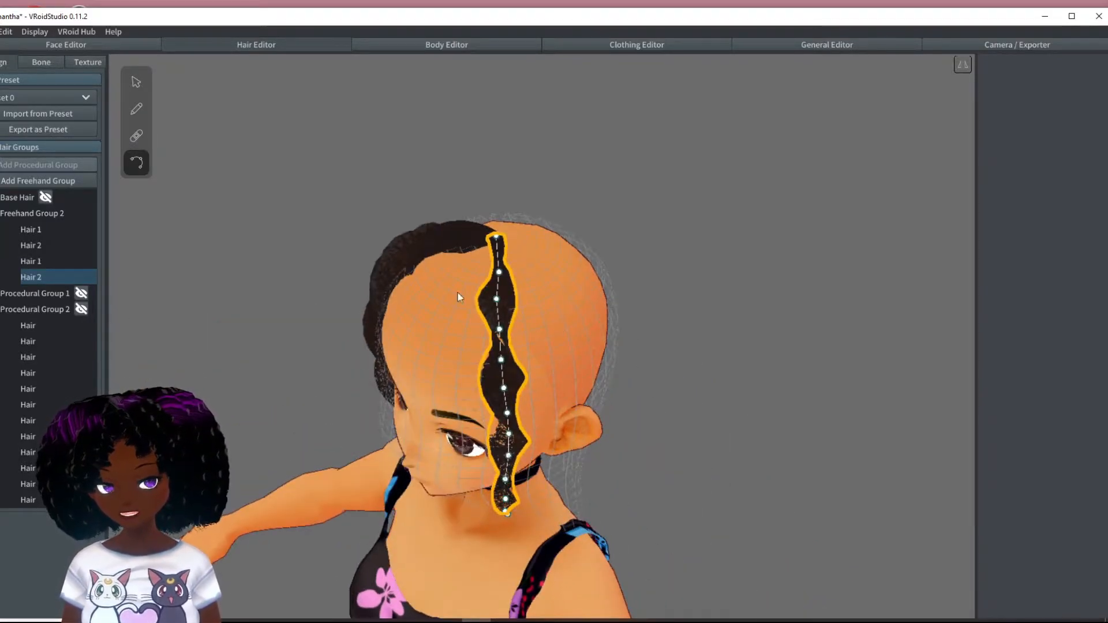
Unhide Procedural Group 1 and check the freehand strands against it from the front with nothing selected
click(81, 293)
right_drag(284, 297, 301, 275)
right_drag(524, 319, 468, 316)
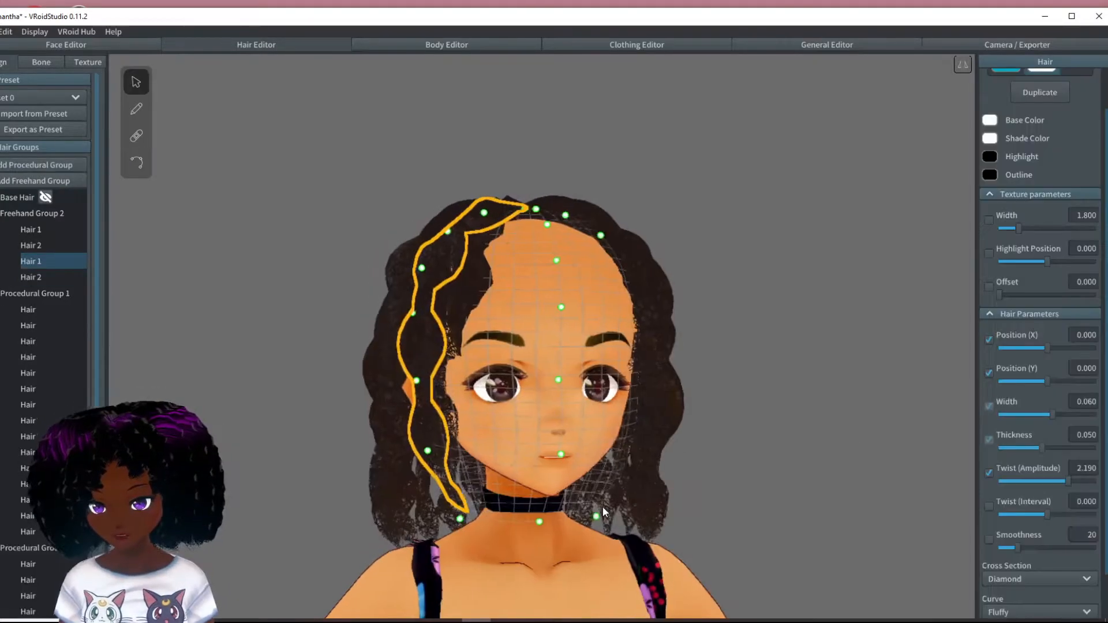
click(736, 478)
right_drag(737, 478, 734, 420)
Add a new freehand hair group and set its guide height to 0.288
click(21, 180)
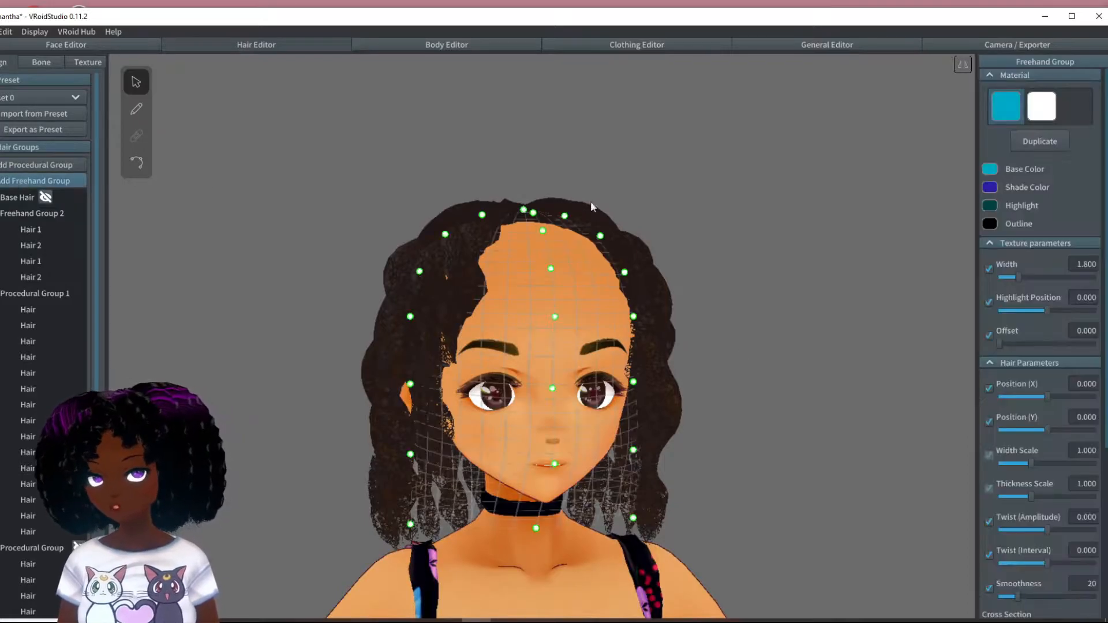
right_drag(635, 338, 698, 366)
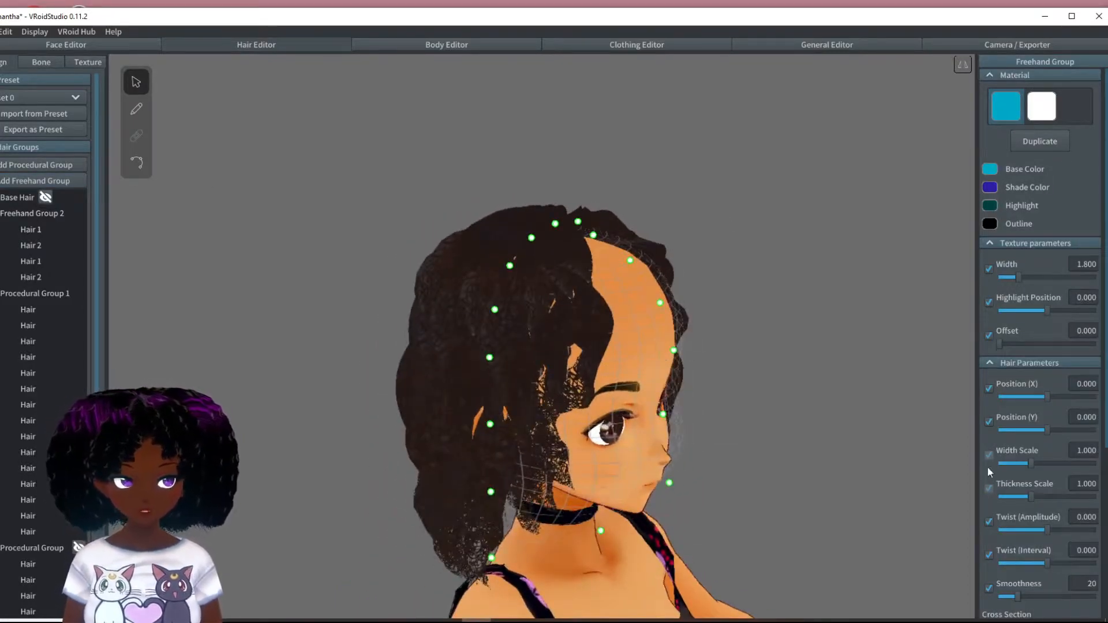
scroll(1071, 498, down, 5)
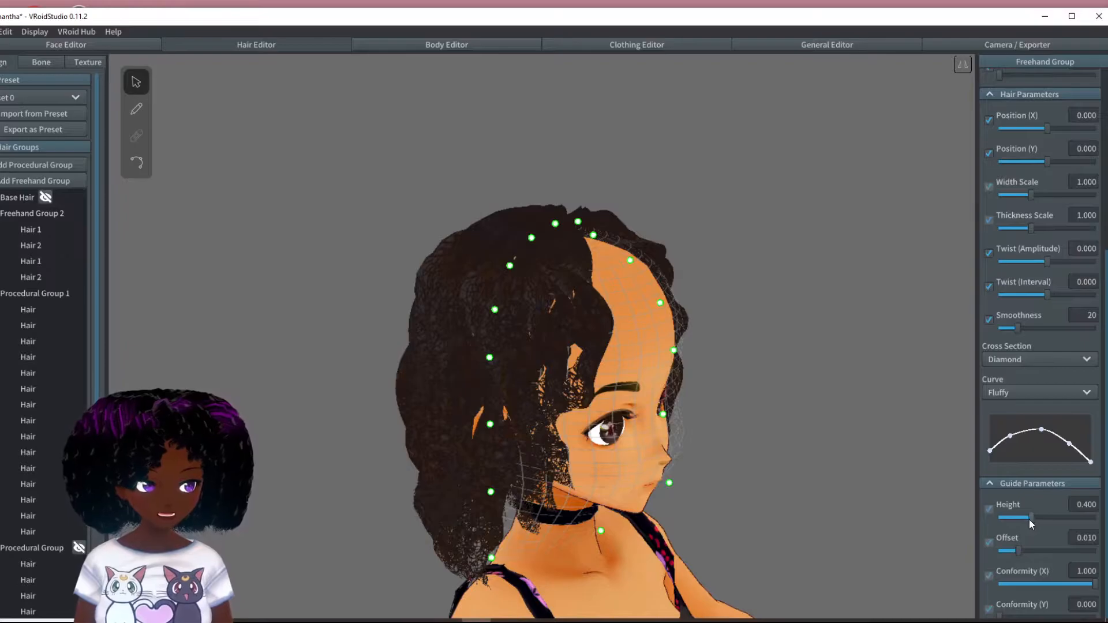
drag(1031, 519, 1019, 517)
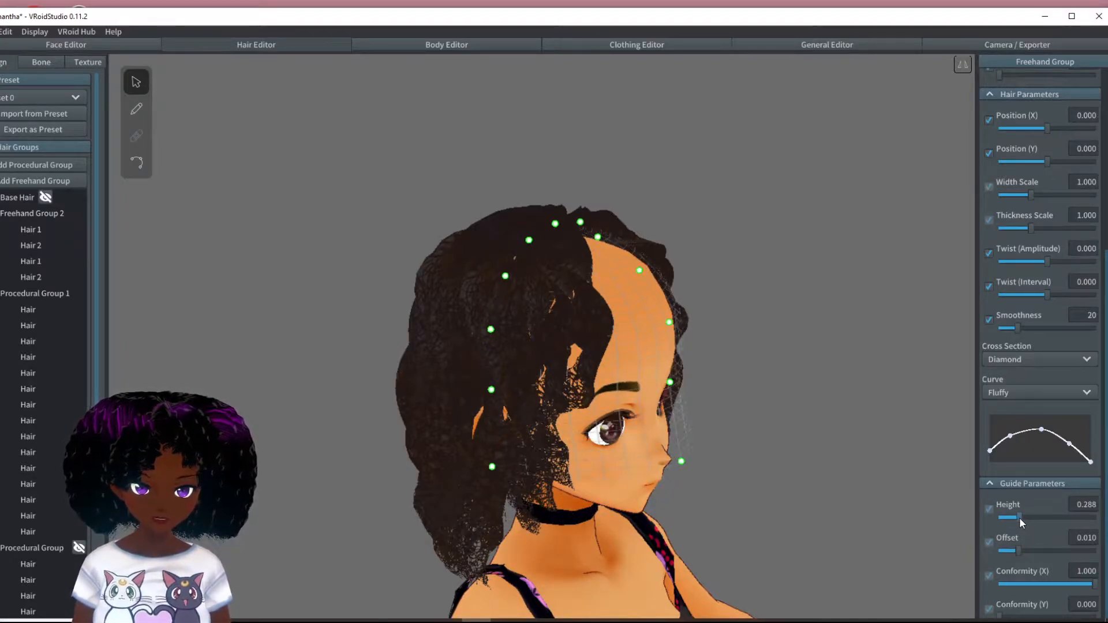
Reshape the new group's guide by pulling its lower front control points up and outward, away from the face
right_drag(658, 409, 685, 447)
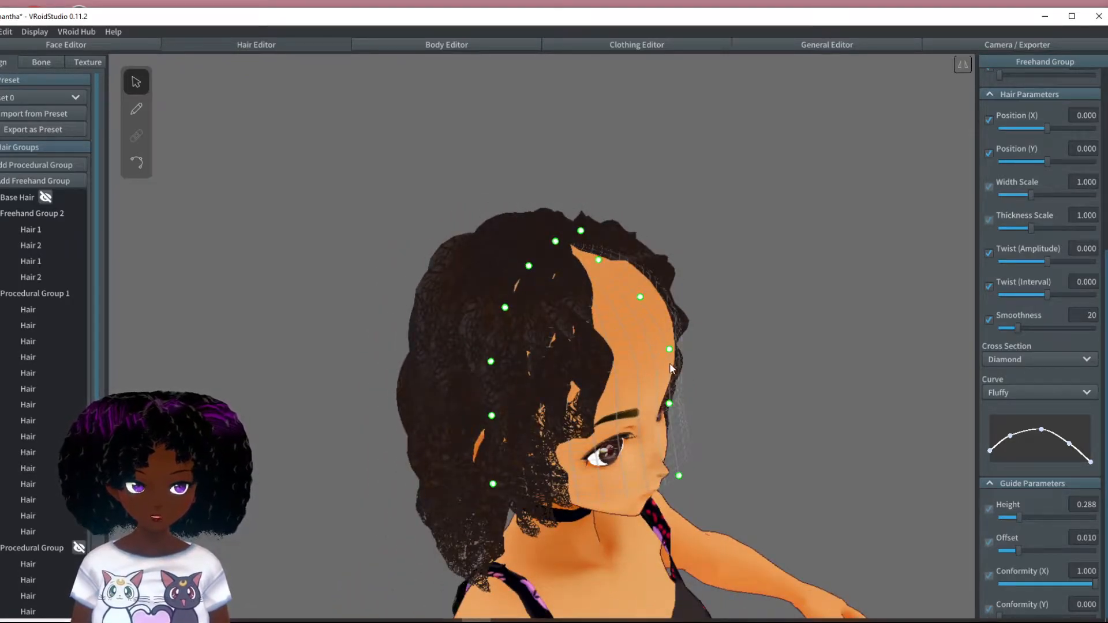
drag(670, 404, 707, 274)
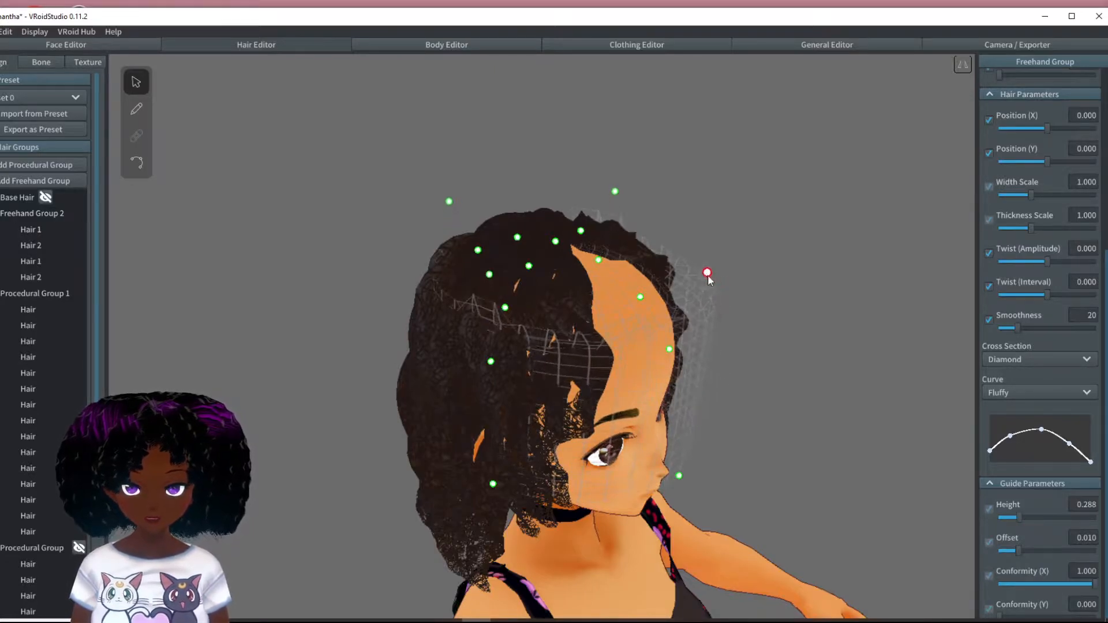
drag(680, 477, 766, 351)
drag(779, 298, 800, 341)
right_drag(800, 340, 671, 417)
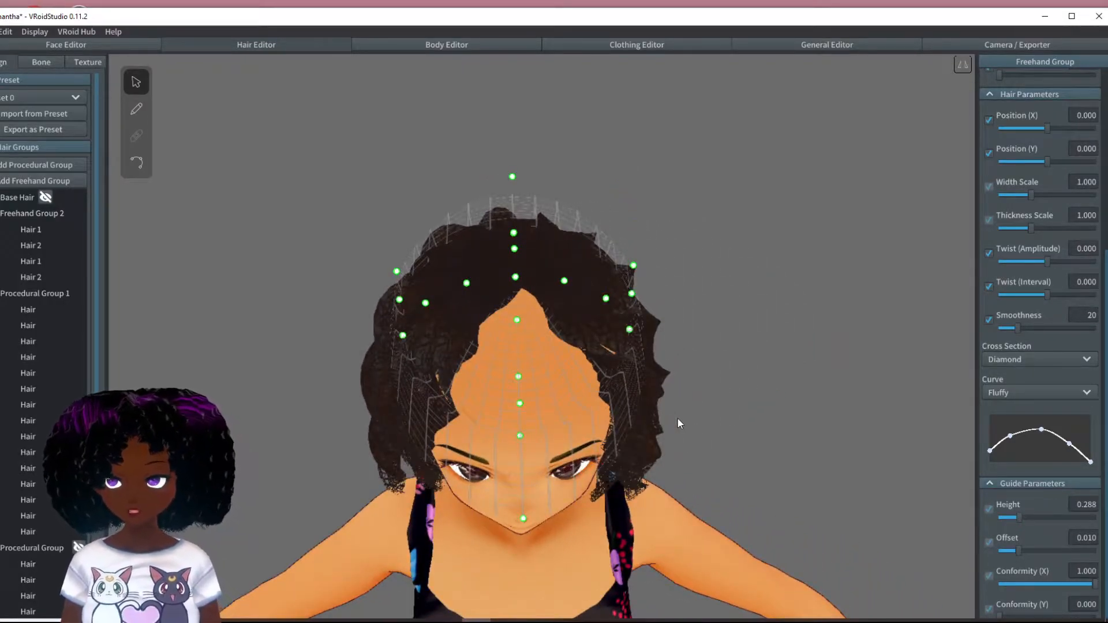
Brush four curly strands side by side on the guide, running from the hairline part forward over the forehead
click(136, 108)
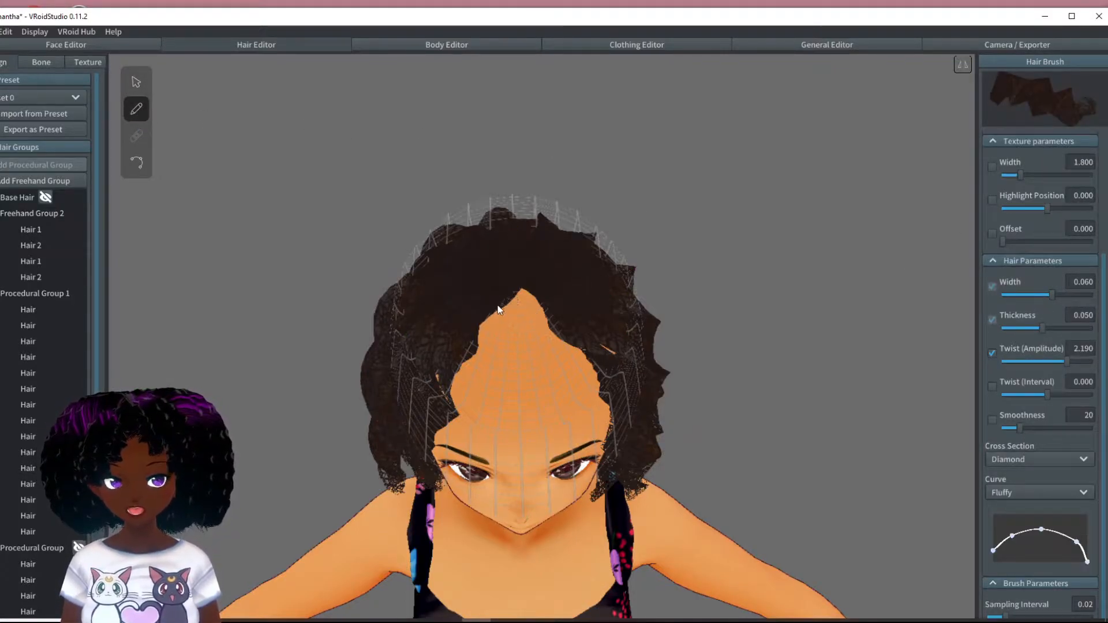
mouse_move(518, 298)
mouse_down()
mouse_move(476, 372)
mouse_move(479, 493)
mouse_up()
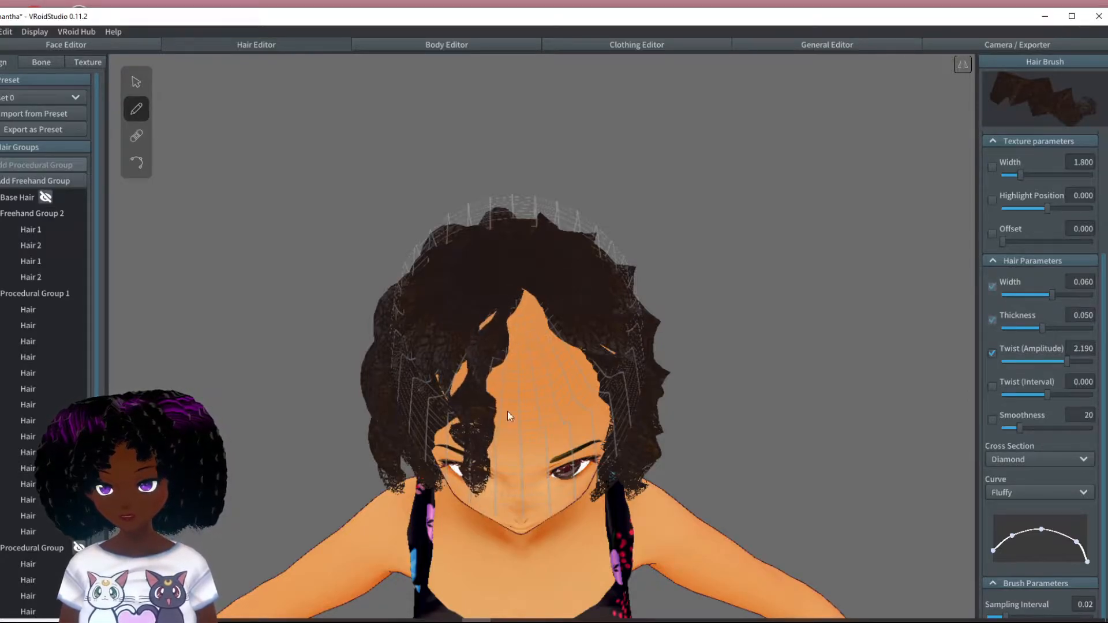
drag(521, 302, 505, 500)
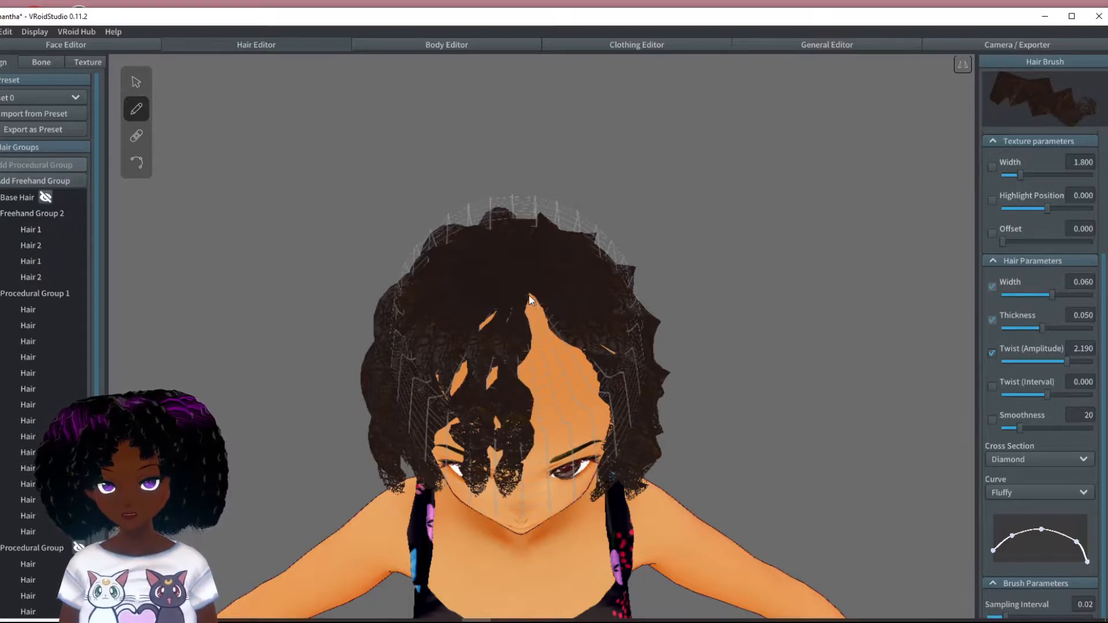
drag(549, 410, 563, 501)
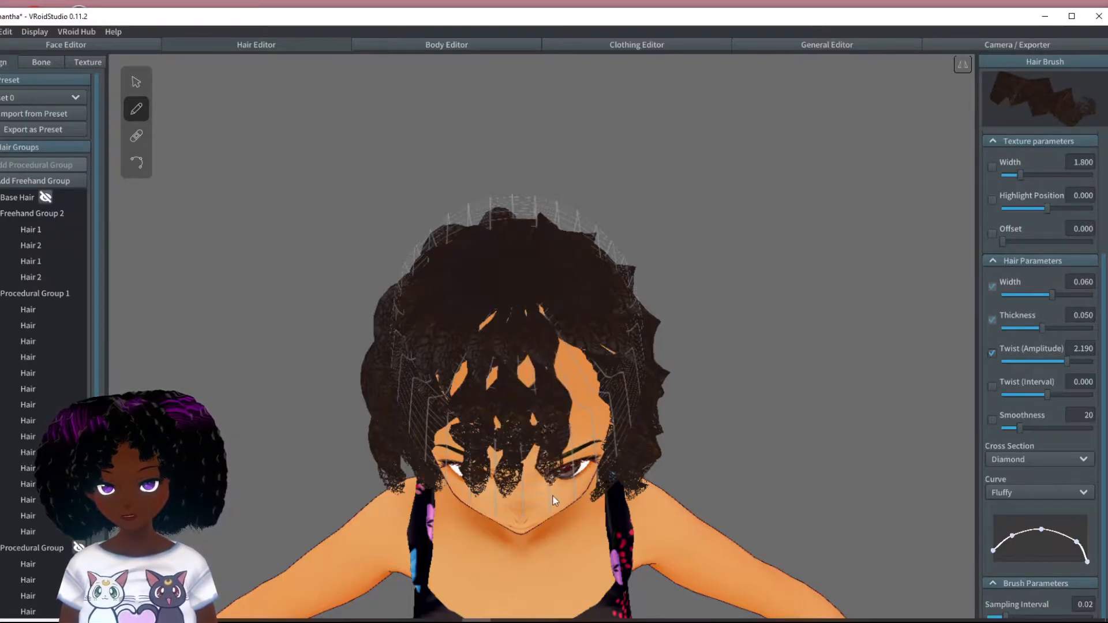
mouse_move(581, 382)
mouse_down()
mouse_move(601, 471)
mouse_move(615, 479)
mouse_up()
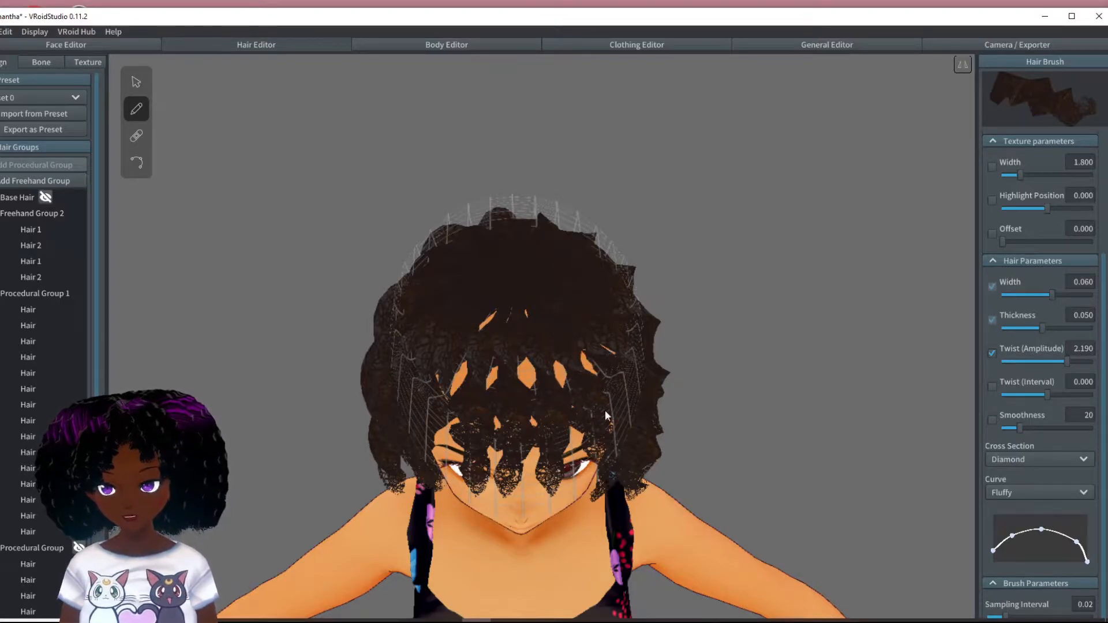
Curl the front of the guide back over the hairline, moving its tip to the crown and its front points closer to the head
click(134, 86)
mouse_move(568, 349)
right_down()
mouse_move(562, 320)
mouse_move(587, 340)
mouse_move(521, 321)
mouse_move(539, 341)
mouse_move(576, 337)
mouse_move(506, 328)
mouse_move(577, 337)
right_up()
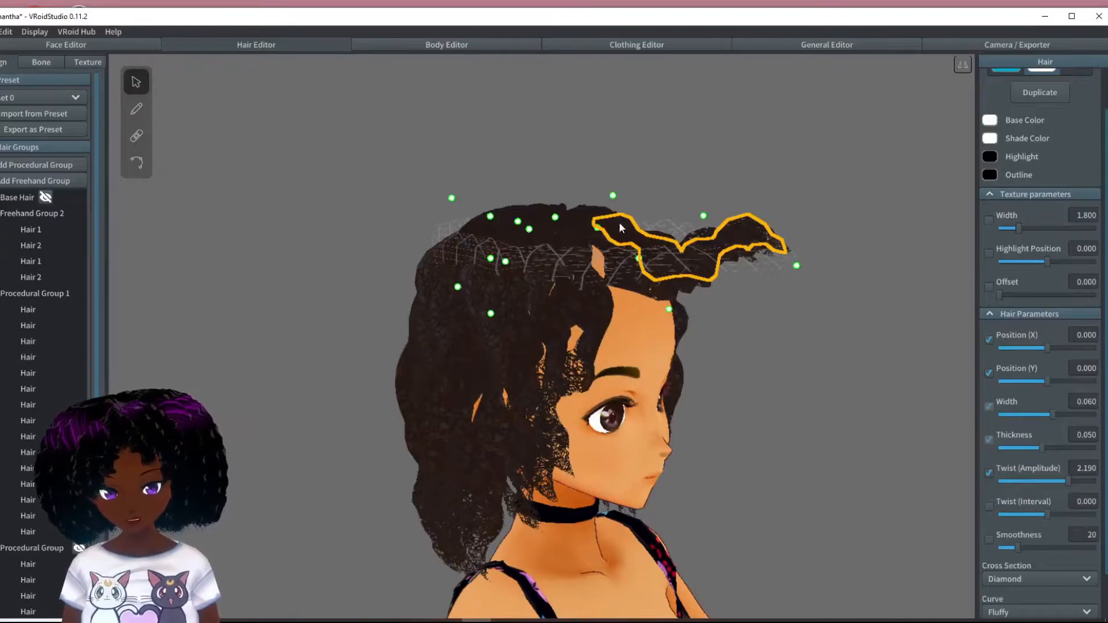
right_drag(692, 275, 731, 285)
right_drag(857, 285, 754, 345)
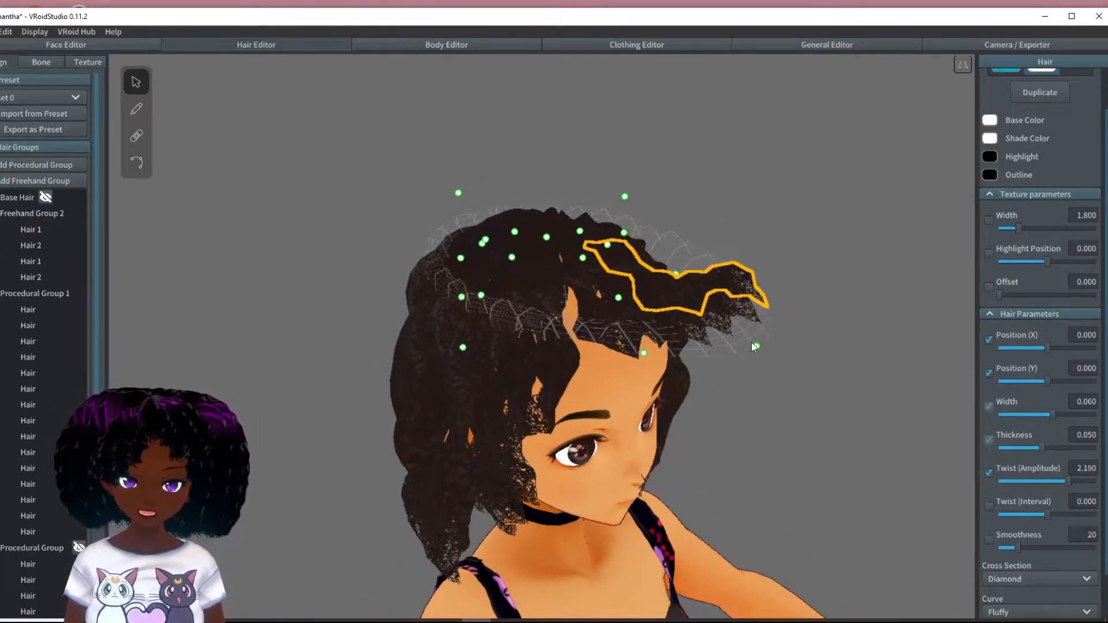
drag(756, 346, 556, 214)
right_drag(629, 348, 656, 338)
drag(742, 216, 697, 213)
drag(704, 305, 691, 296)
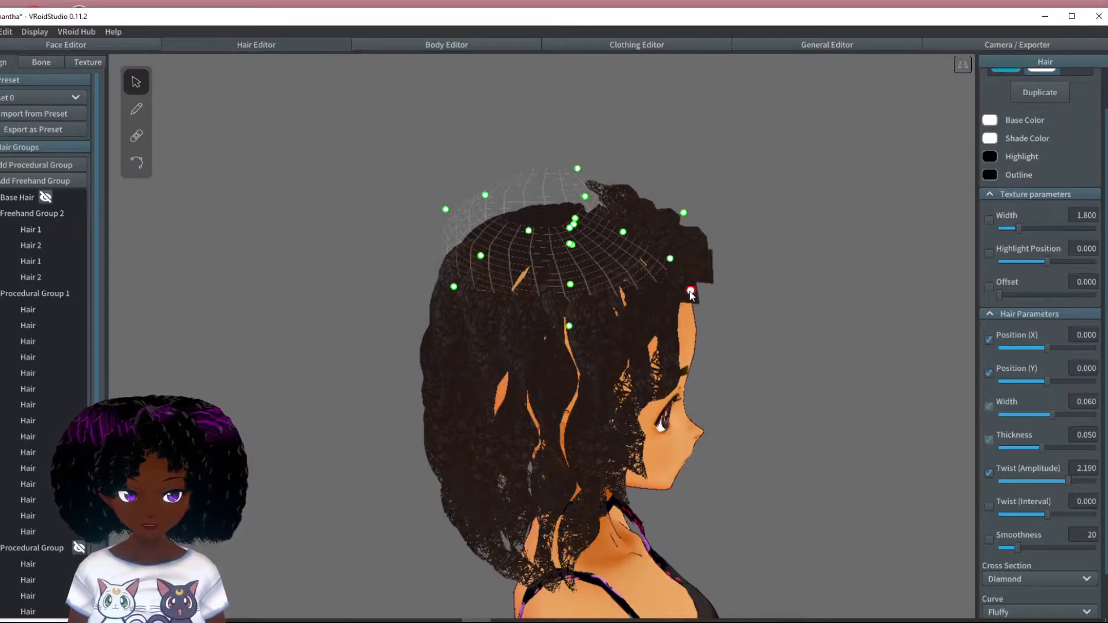
Lower the guide point above the crown towards the scalp and shift the upper front point to shape the rolled fringe
right_drag(639, 211, 588, 193)
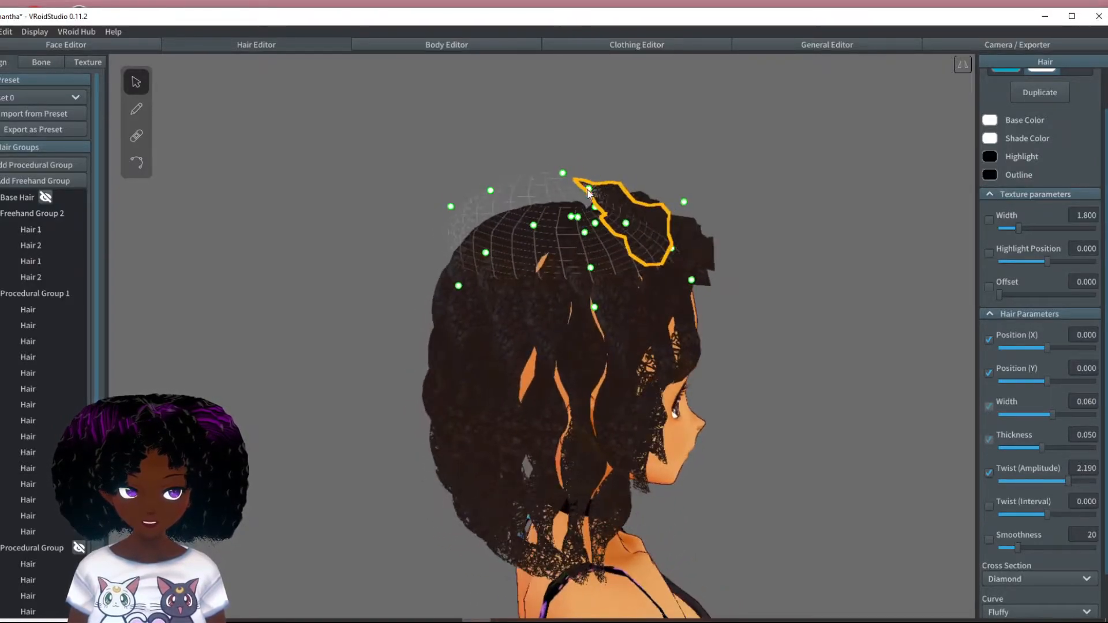
drag(588, 191, 589, 224)
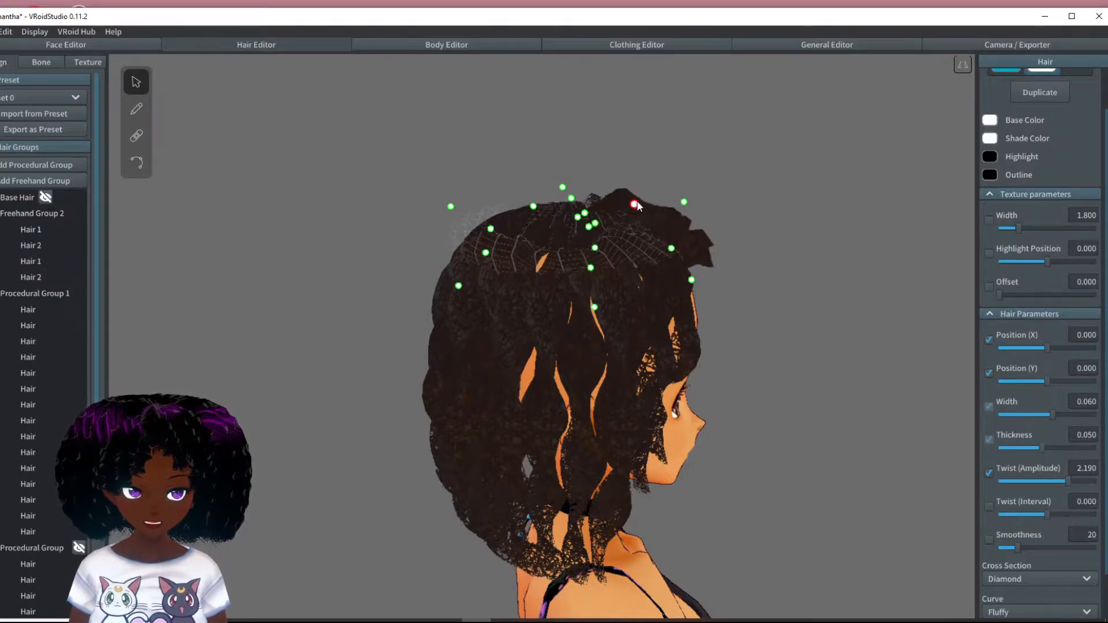
drag(646, 198, 658, 195)
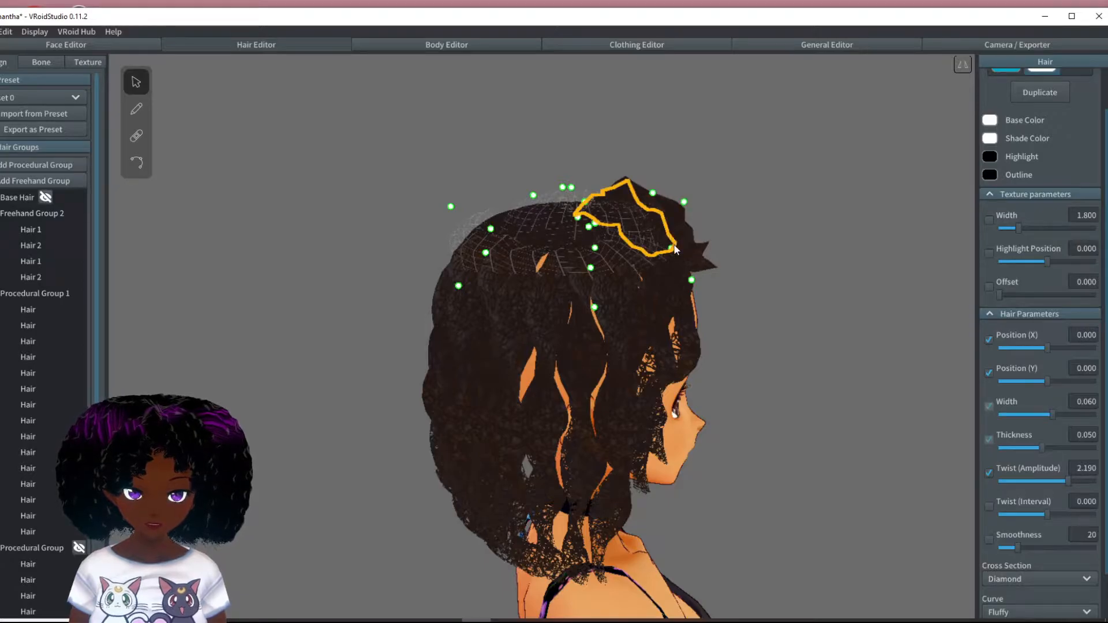
right_drag(691, 237, 603, 267)
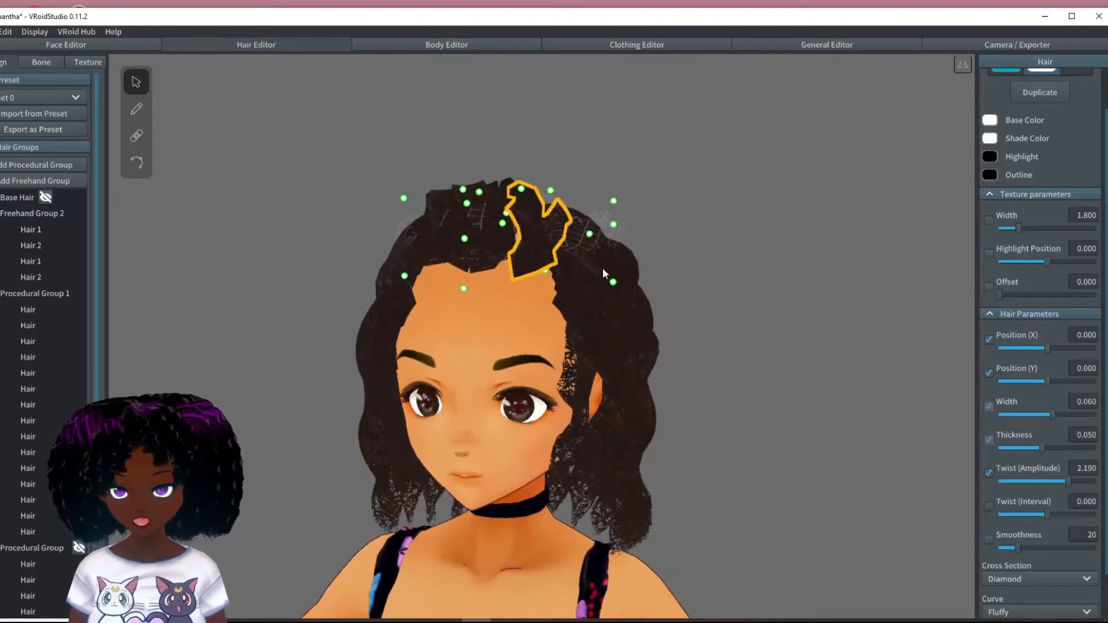
Deselect the strand, unhide Procedural Group 2 and inspect the full hairstyle from the front and above
click(784, 280)
mouse_move(736, 286)
right_down()
mouse_move(712, 277)
mouse_move(738, 283)
right_up()
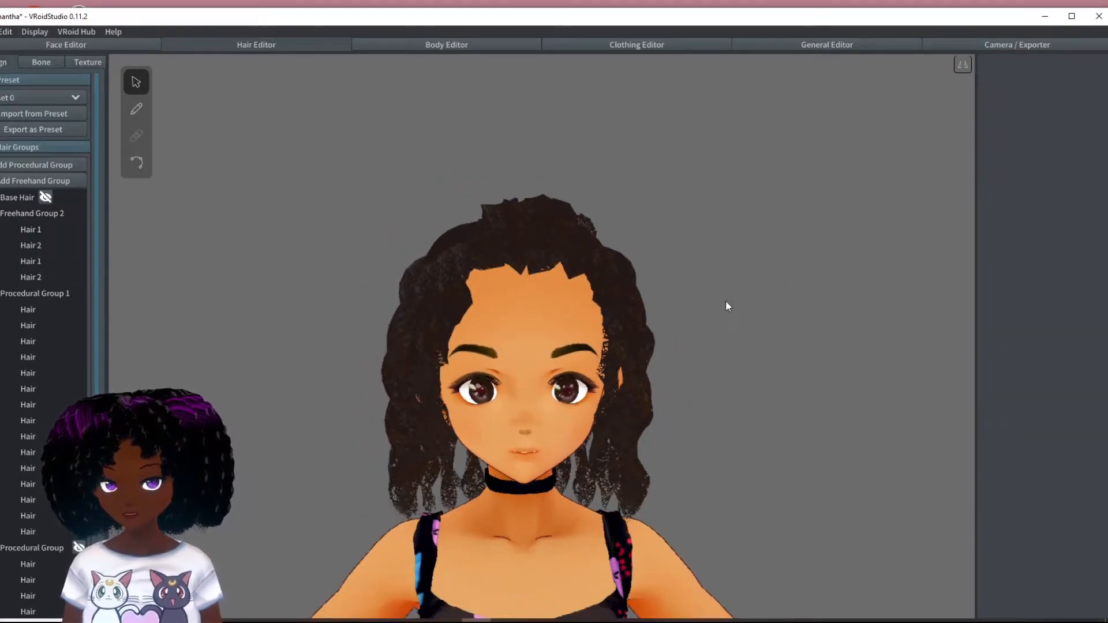
mouse_move(756, 326)
right_down()
mouse_move(696, 336)
mouse_move(724, 374)
mouse_move(697, 351)
mouse_move(700, 329)
mouse_move(750, 336)
right_up()
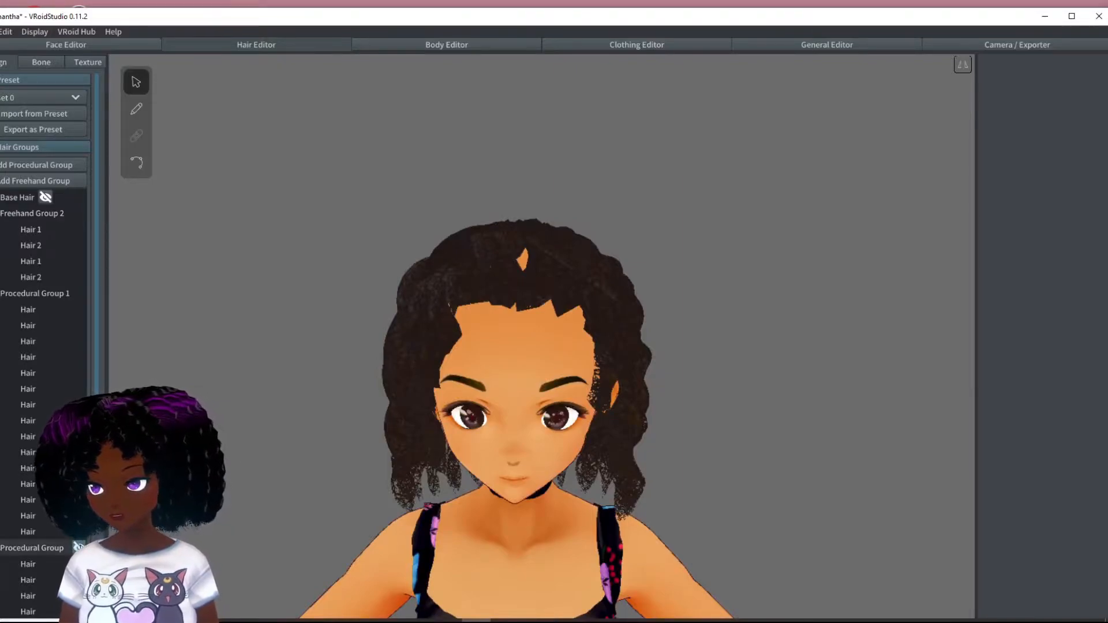
right_drag(331, 483, 403, 486)
right_drag(646, 373, 592, 408)
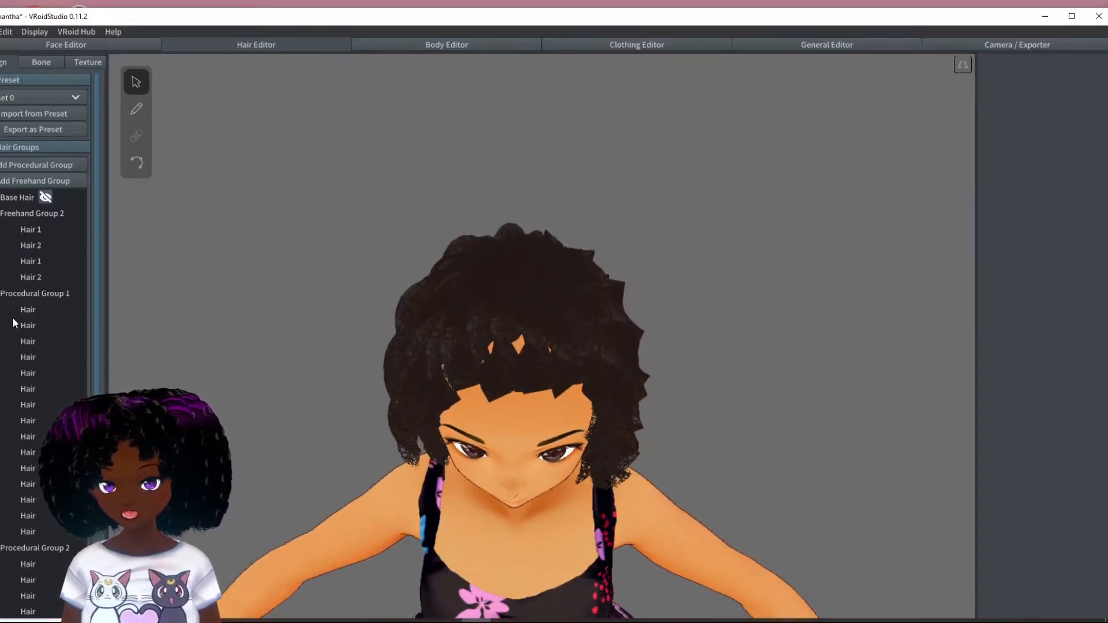
scroll(44, 346, down, 3)
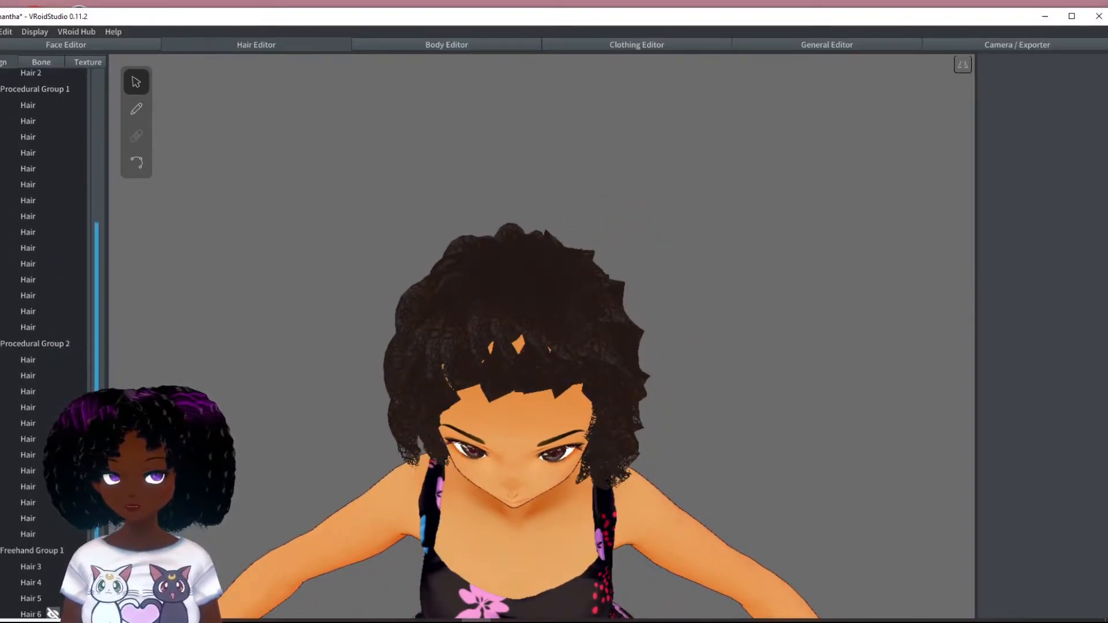
right_drag(400, 430, 393, 404)
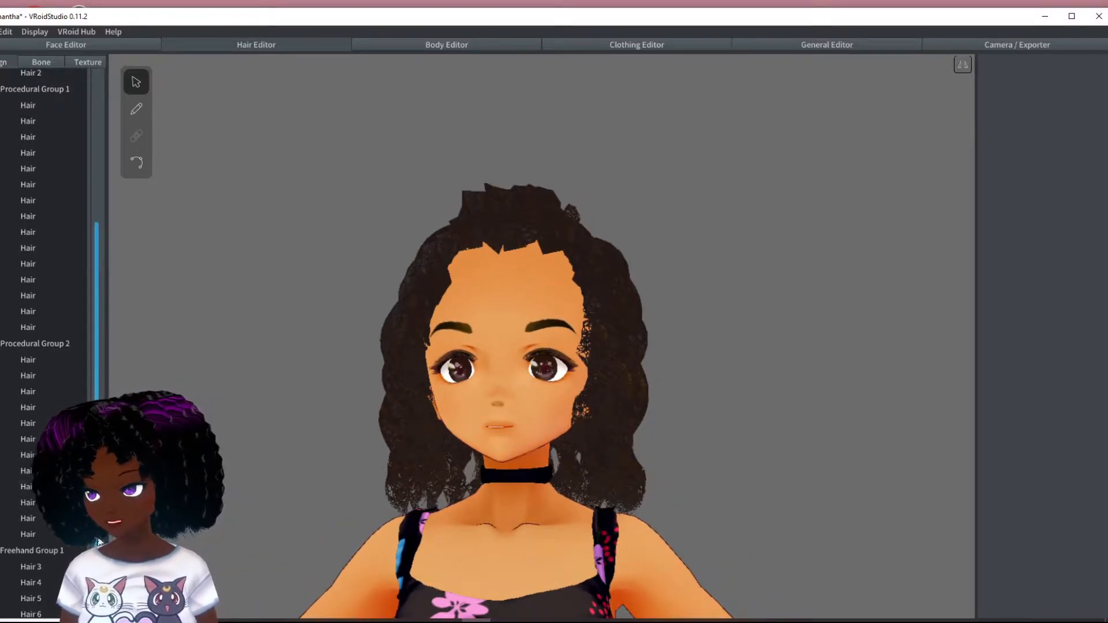
Select Freehand Group 1 and pull its guide's tip from the crown forward past the forehead, unrolling the fringe strands
click(27, 551)
right_drag(462, 252, 600, 243)
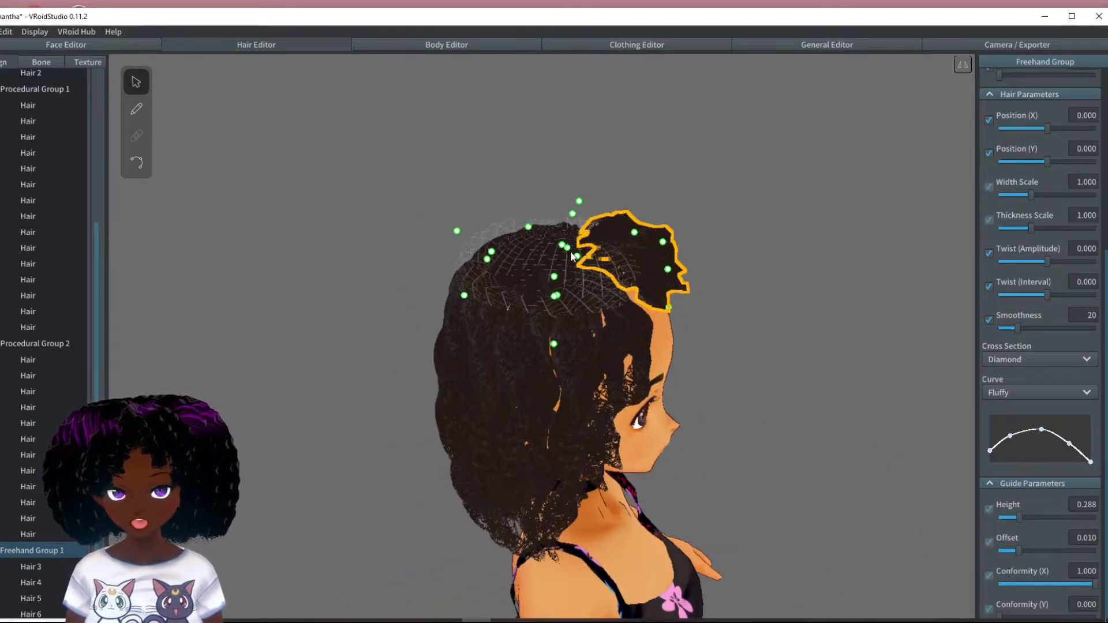
scroll(633, 243, up, 3)
middle_drag(632, 242, 561, 271)
right_drag(428, 242, 416, 268)
mouse_move(385, 313)
mouse_down()
mouse_move(438, 289)
mouse_move(469, 240)
mouse_move(635, 302)
mouse_move(708, 372)
mouse_move(720, 403)
mouse_up()
right_drag(683, 421, 617, 466)
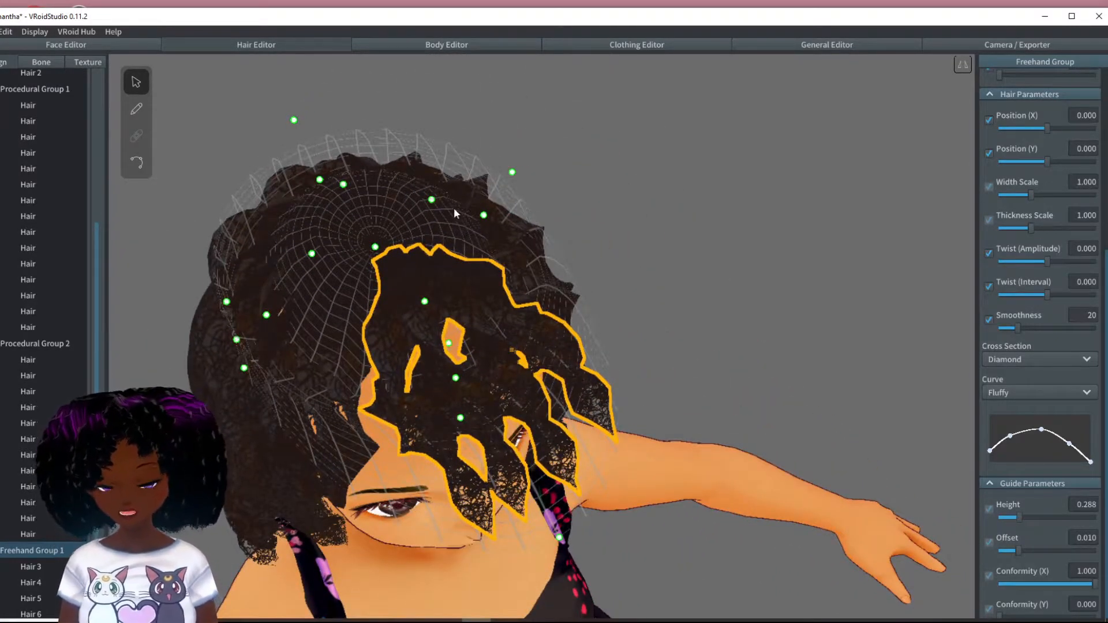
Set Freehand Group 1's width scale to 1.204 and thickness scale to 0.833, and reposition the guide's middle points above the forehead
click(137, 109)
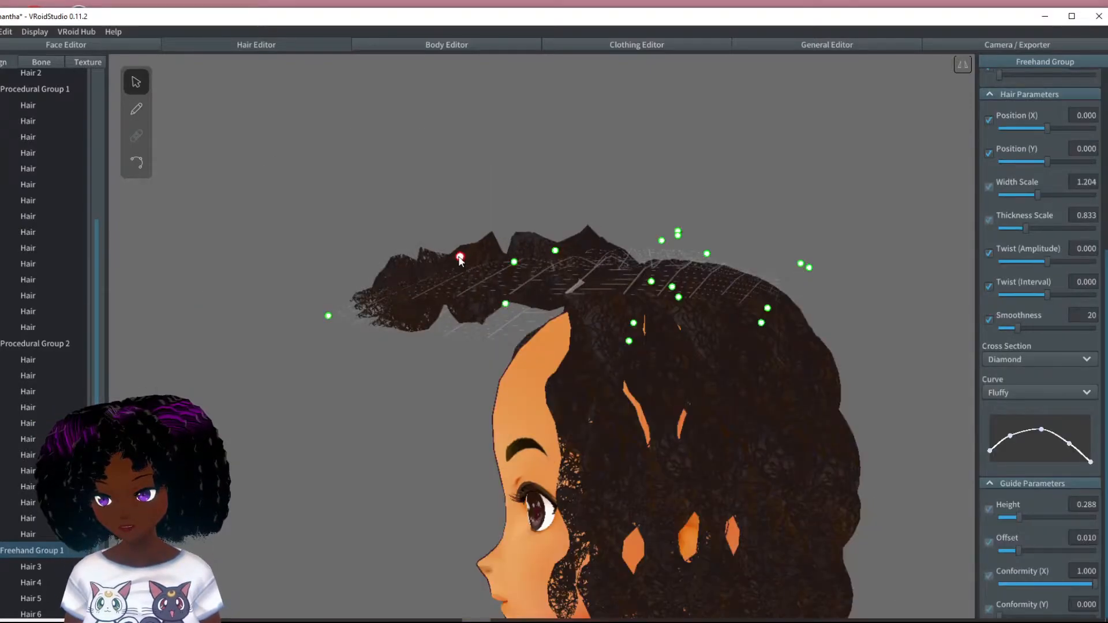
drag(506, 306, 494, 248)
right_drag(580, 329, 563, 239)
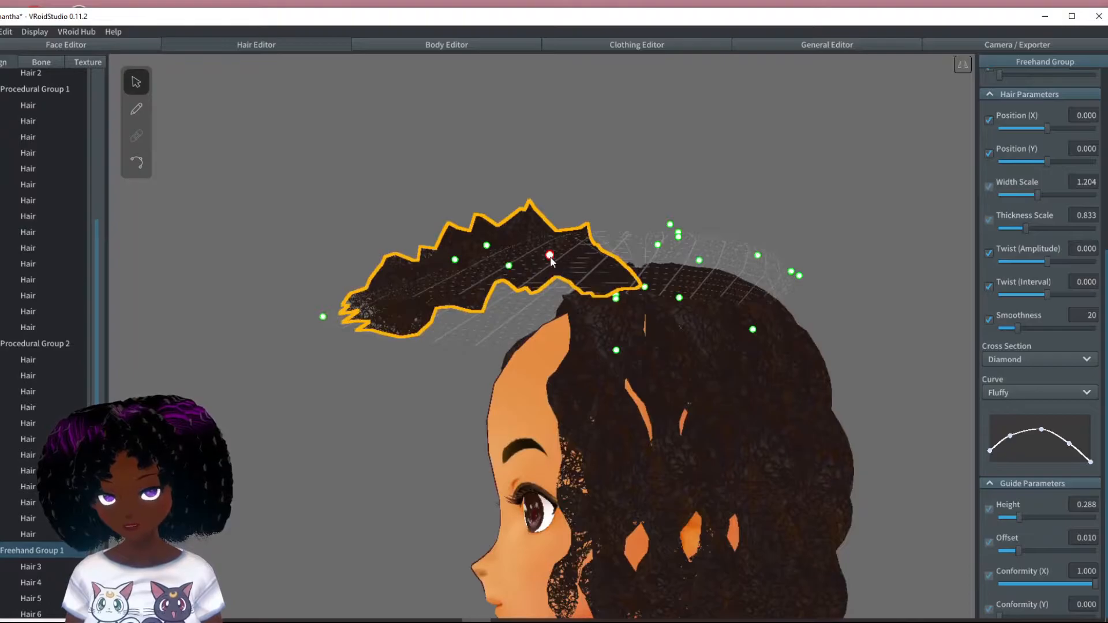
drag(550, 260, 558, 314)
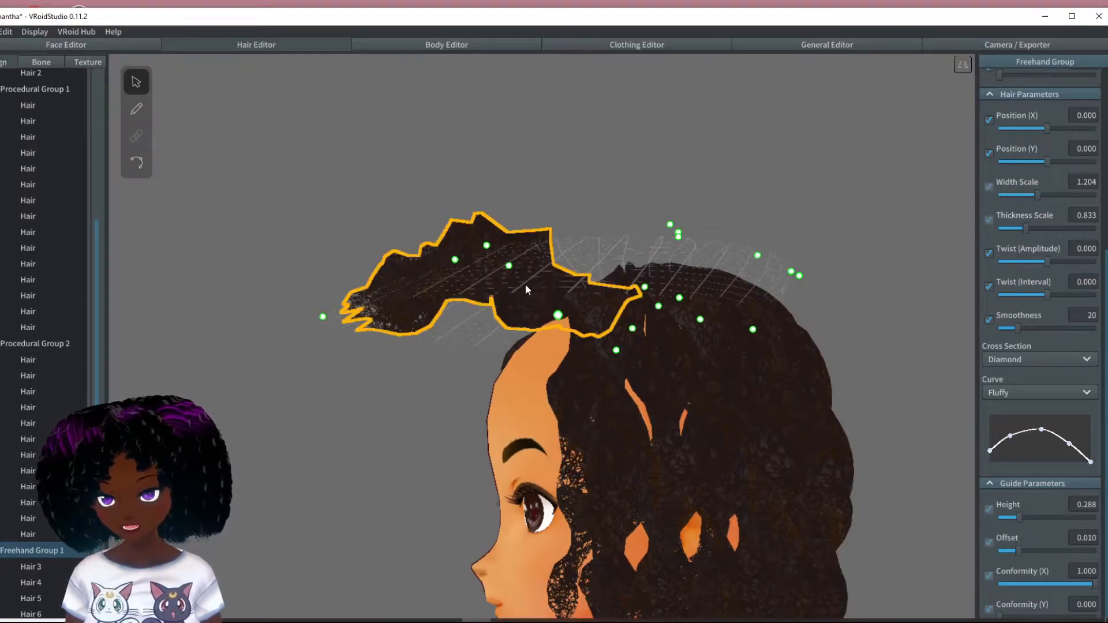
drag(509, 270, 525, 335)
Roll the fringe guide back again by moving its front points inward and its tip to the crown, checking the shape around the forehead
right_drag(479, 249, 517, 184)
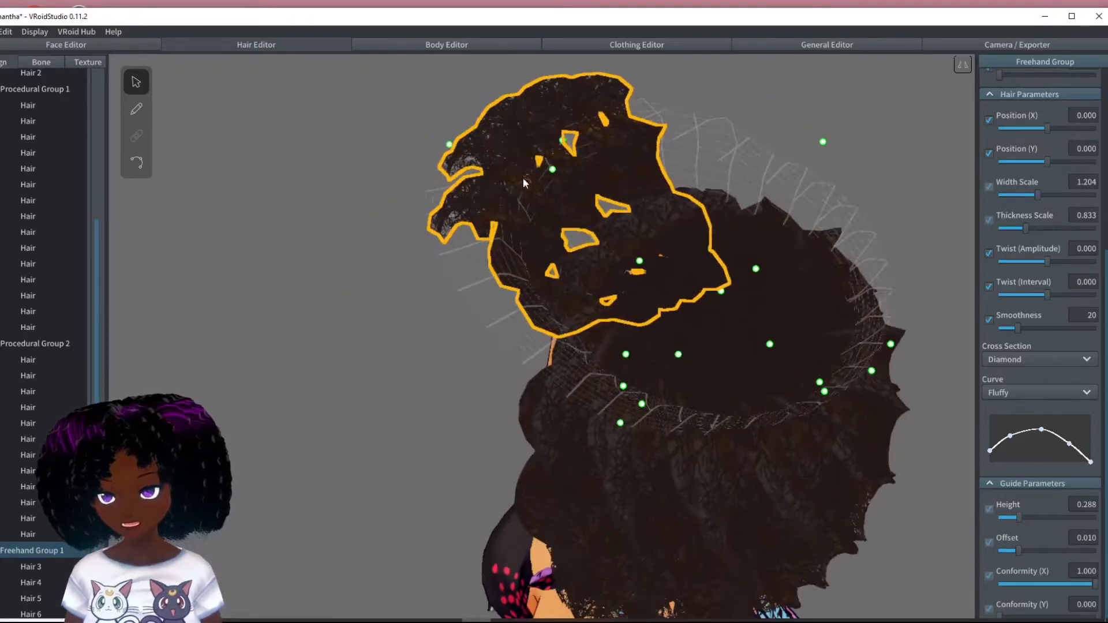
drag(552, 169, 595, 215)
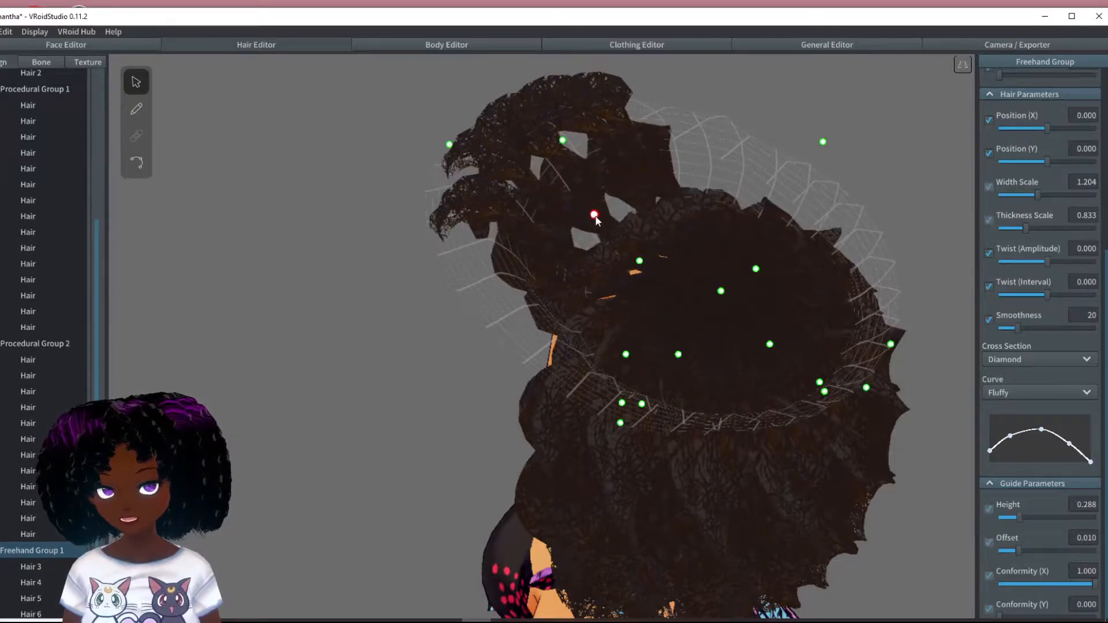
drag(561, 140, 612, 185)
drag(448, 147, 692, 294)
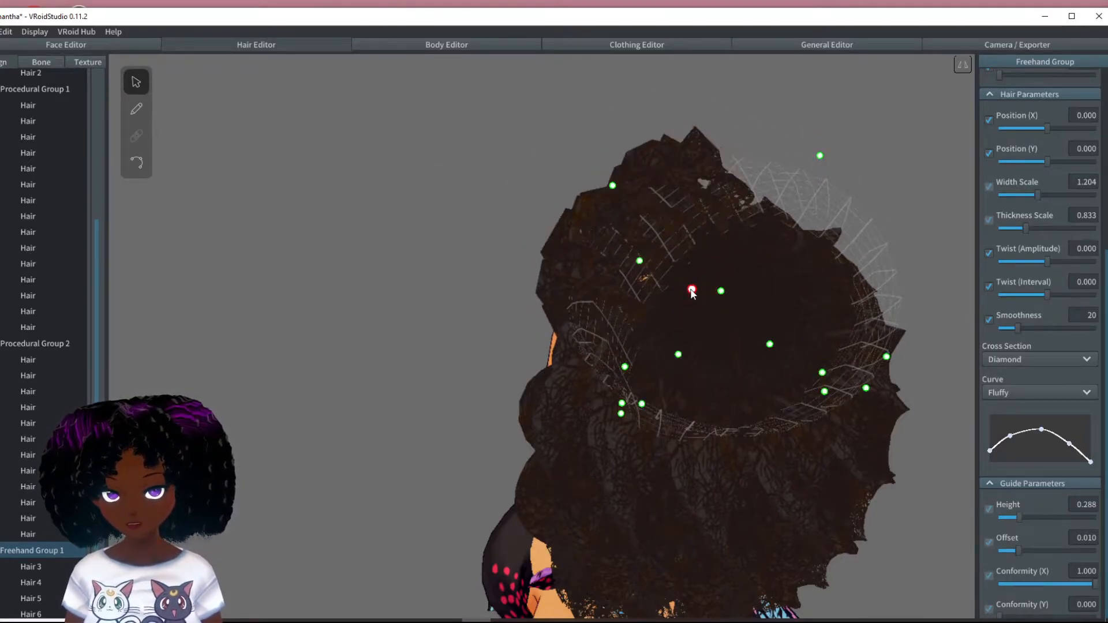
right_drag(692, 293, 361, 258)
right_drag(231, 245, 322, 203)
mouse_move(610, 197)
mouse_down()
mouse_move(588, 234)
mouse_move(612, 193)
mouse_up()
right_drag(618, 257, 627, 314)
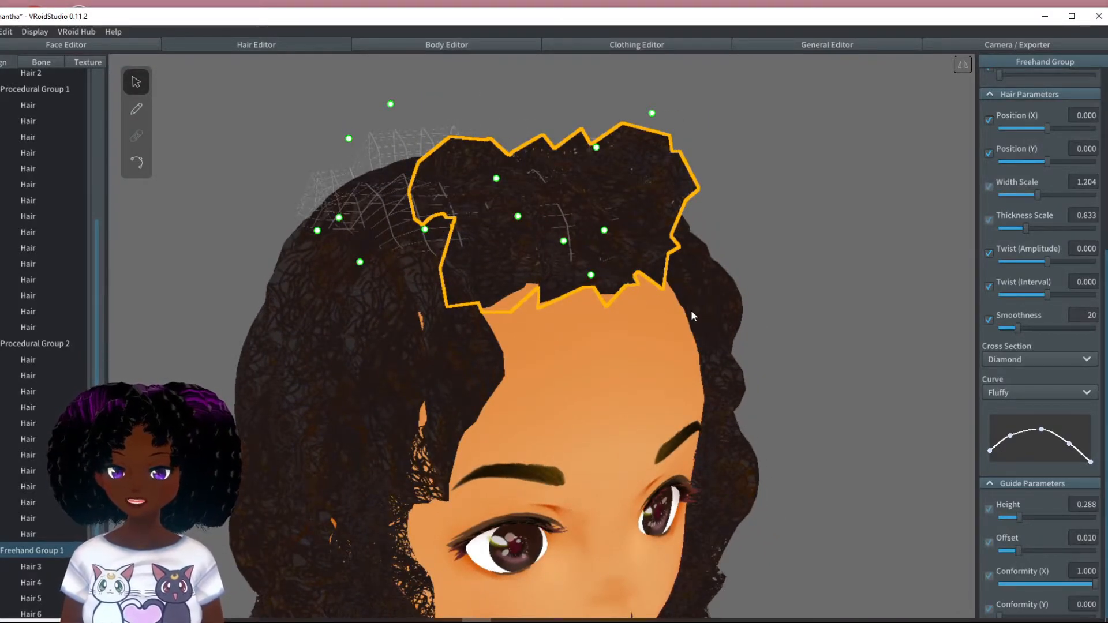
right_drag(541, 256, 585, 274)
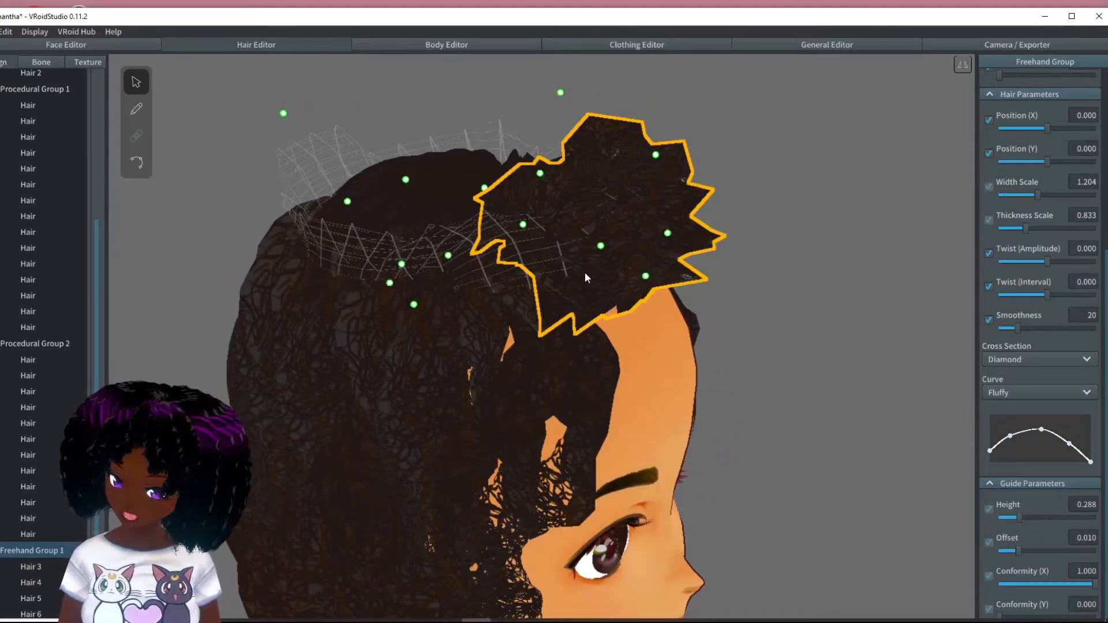
right_drag(646, 234, 689, 258)
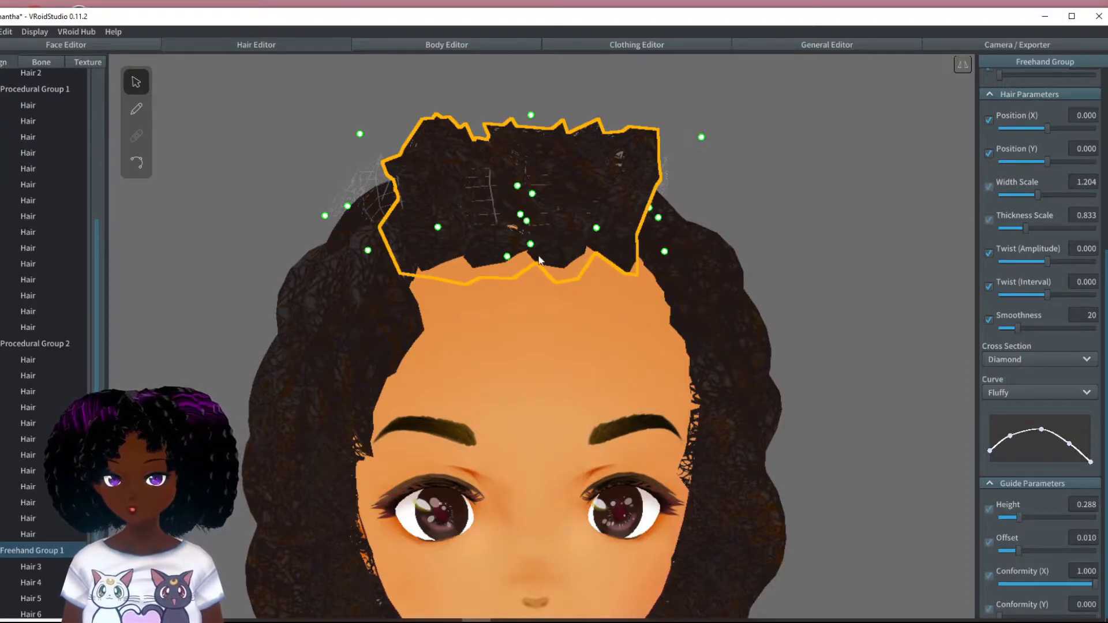
Check the fringe roll from several sides and set Freehand Group 1's width scale to 0.944 and thickness scale to 1.871
right_drag(571, 290, 468, 271)
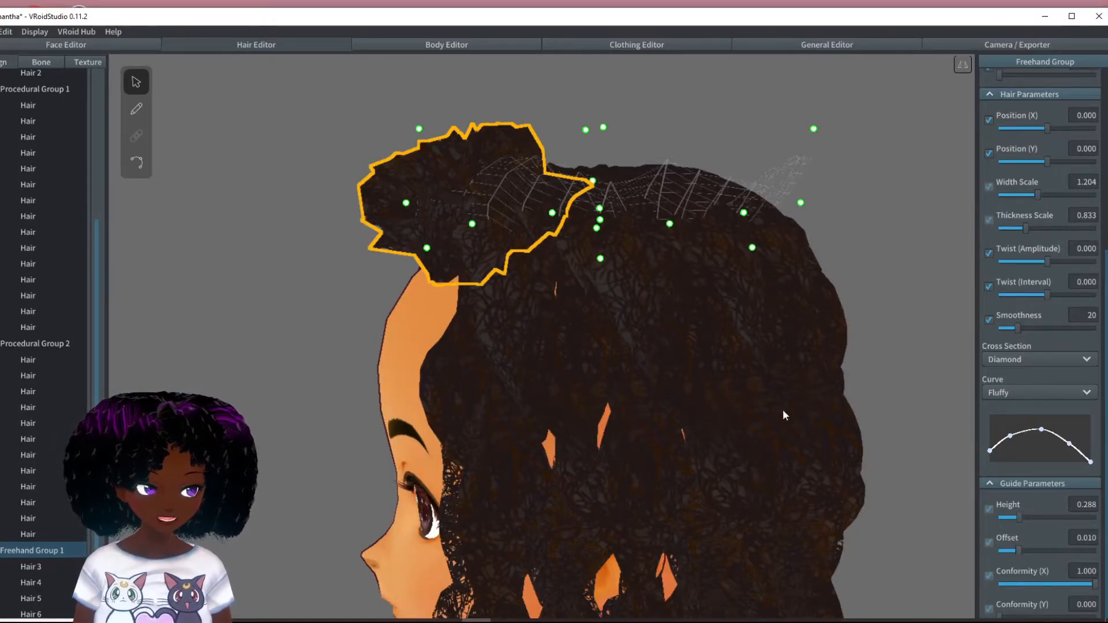
right_drag(745, 429, 571, 413)
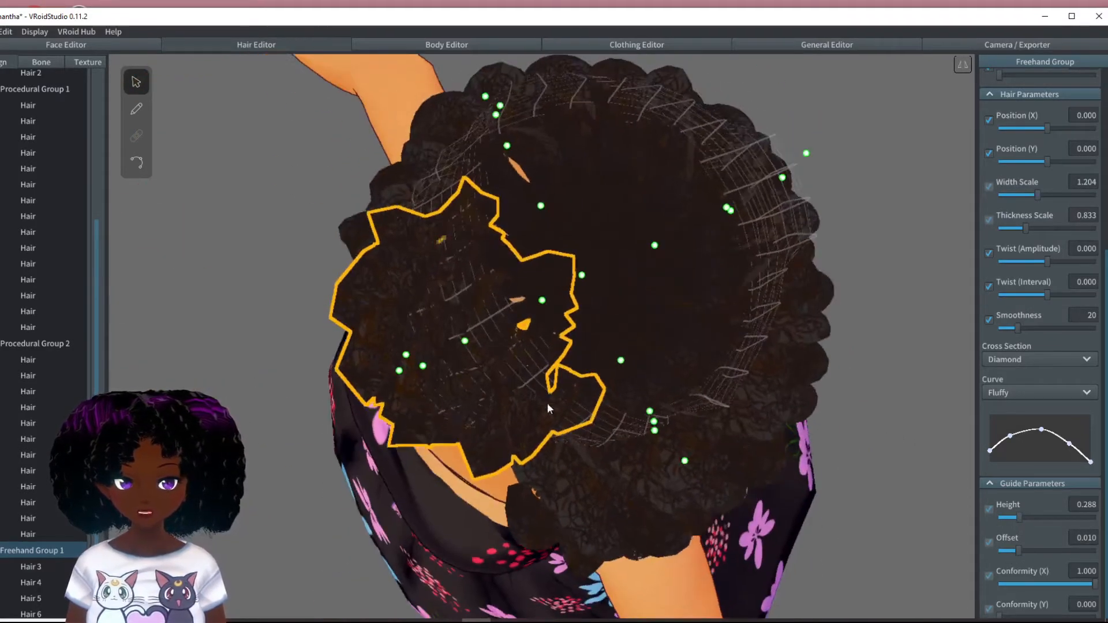
right_drag(522, 339, 566, 289)
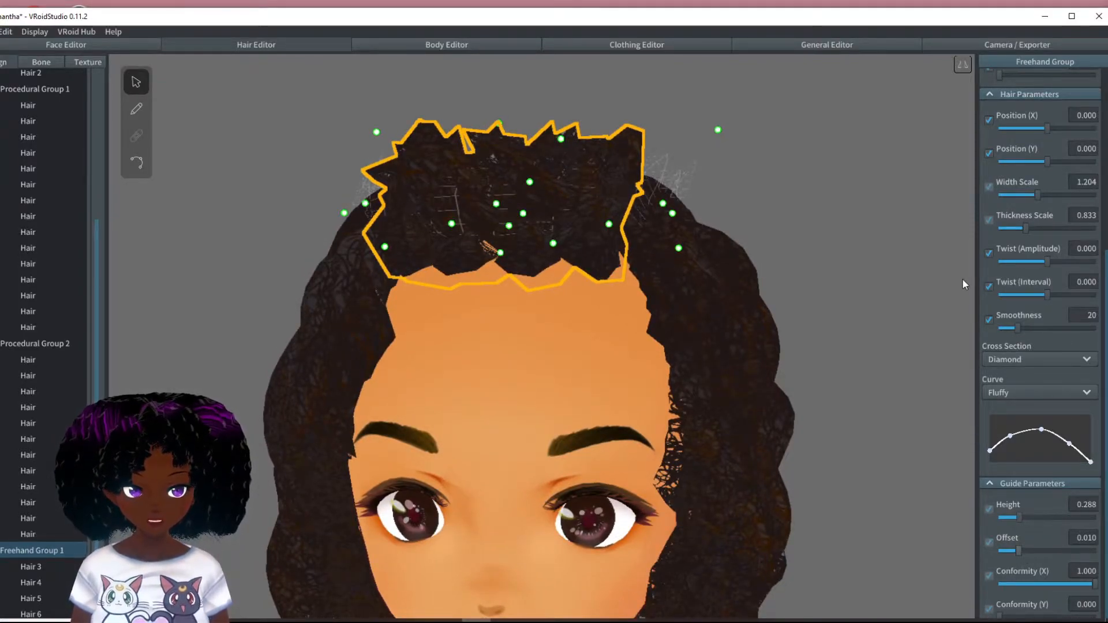
mouse_move(1037, 196)
mouse_down()
mouse_move(1051, 195)
mouse_move(1040, 198)
mouse_up()
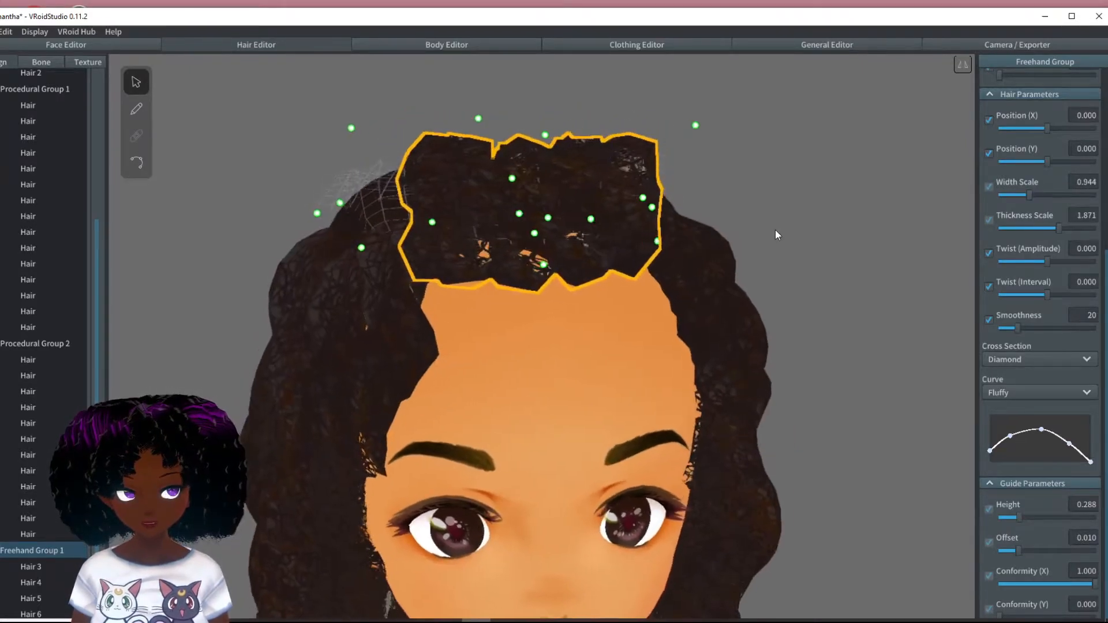
Deselect Freehand Group 1 and inspect the full hairstyle from the front and the side
right_drag(776, 233, 779, 275)
click(784, 250)
scroll(791, 344, down, 3)
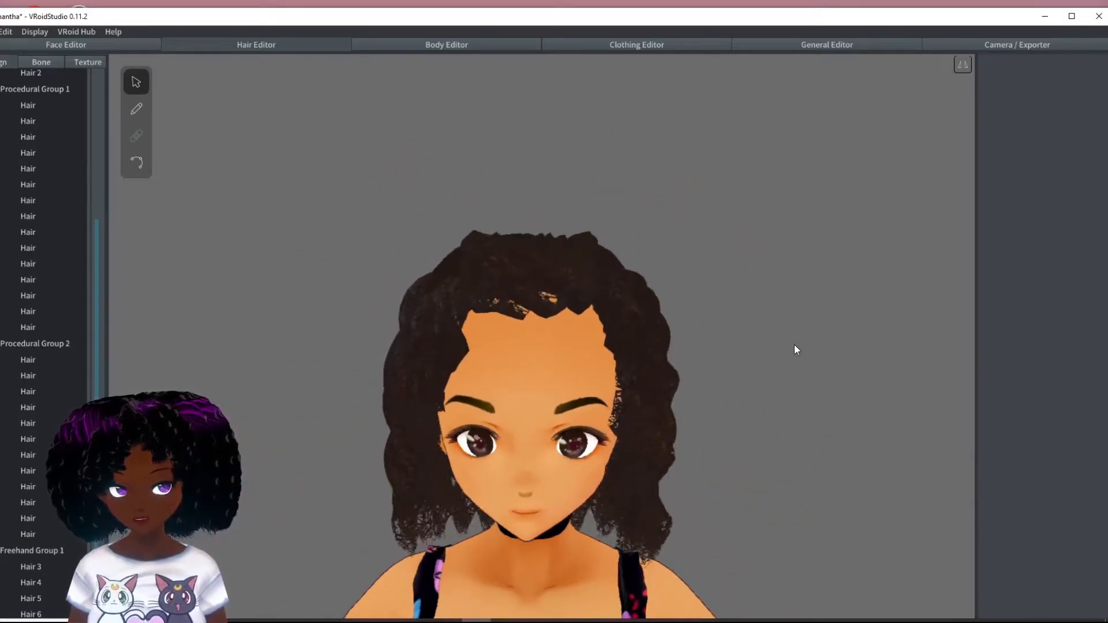
right_drag(798, 456, 778, 432)
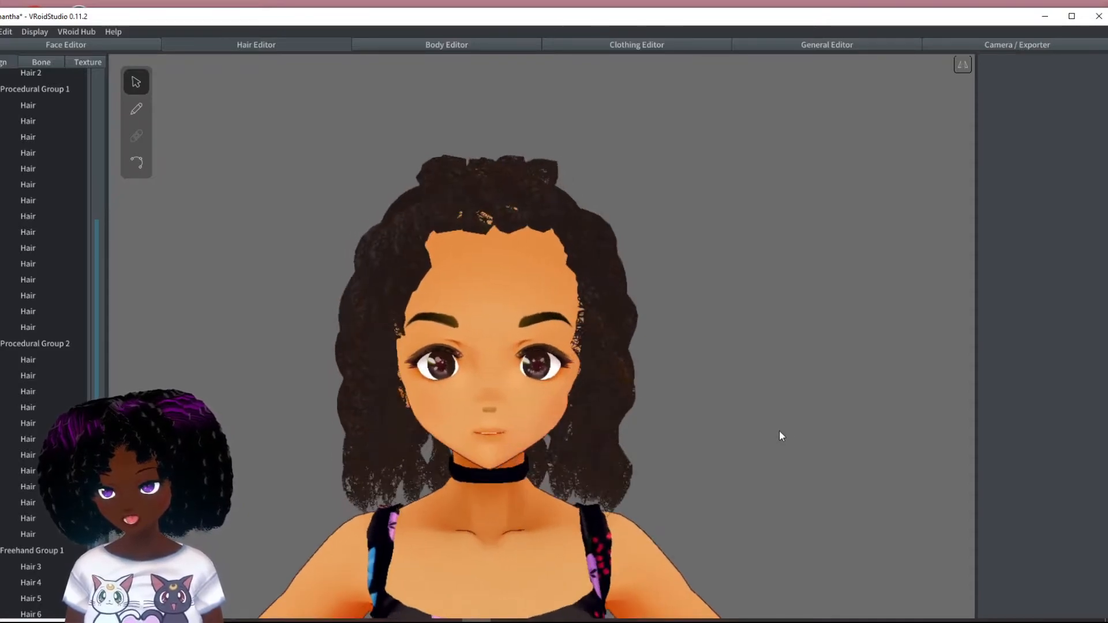
right_drag(772, 357, 669, 387)
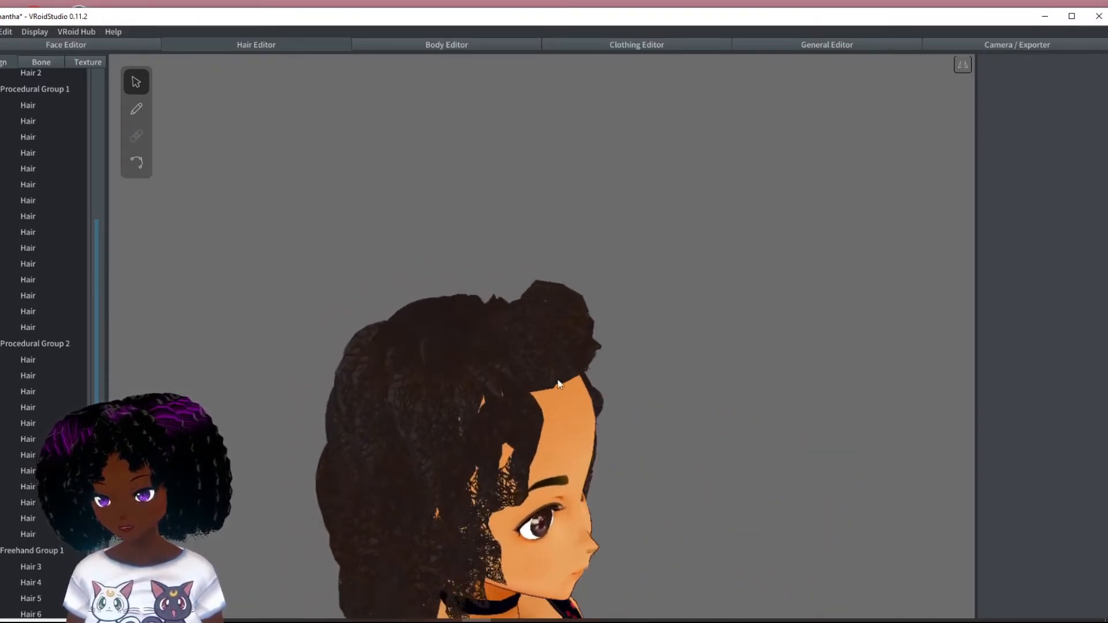
Hide both procedural groups and Freehand Group 1 to expose the front hairline
click(78, 345)
right_drag(581, 432, 497, 378)
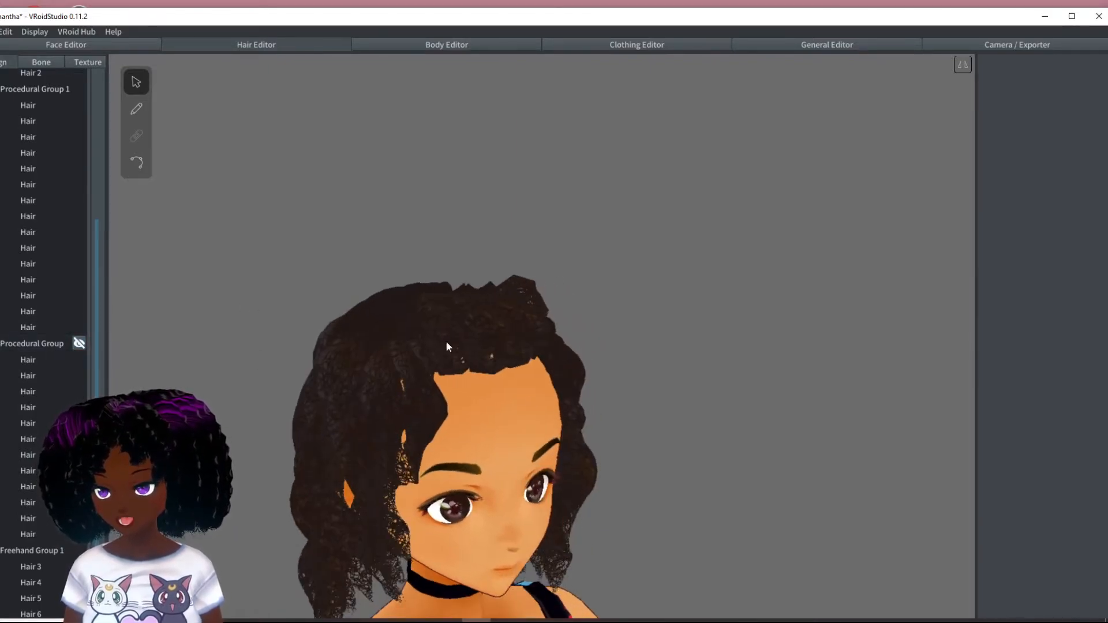
mouse_move(511, 449)
right_down()
mouse_move(493, 435)
mouse_move(506, 438)
right_up()
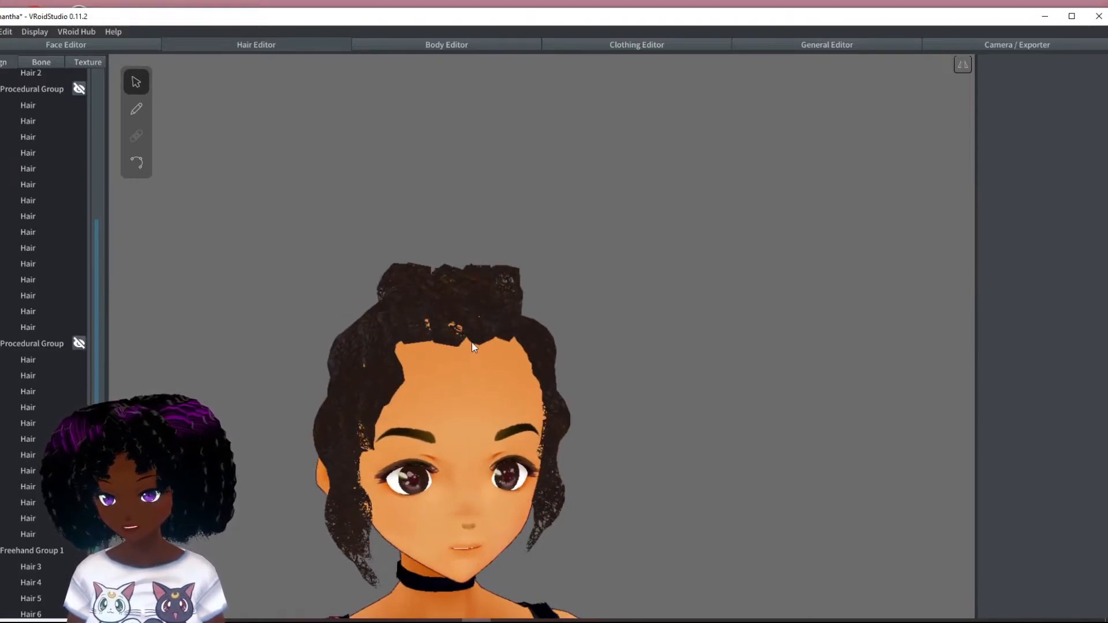
mouse_move(593, 382)
right_down()
mouse_move(566, 386)
mouse_move(586, 386)
right_up()
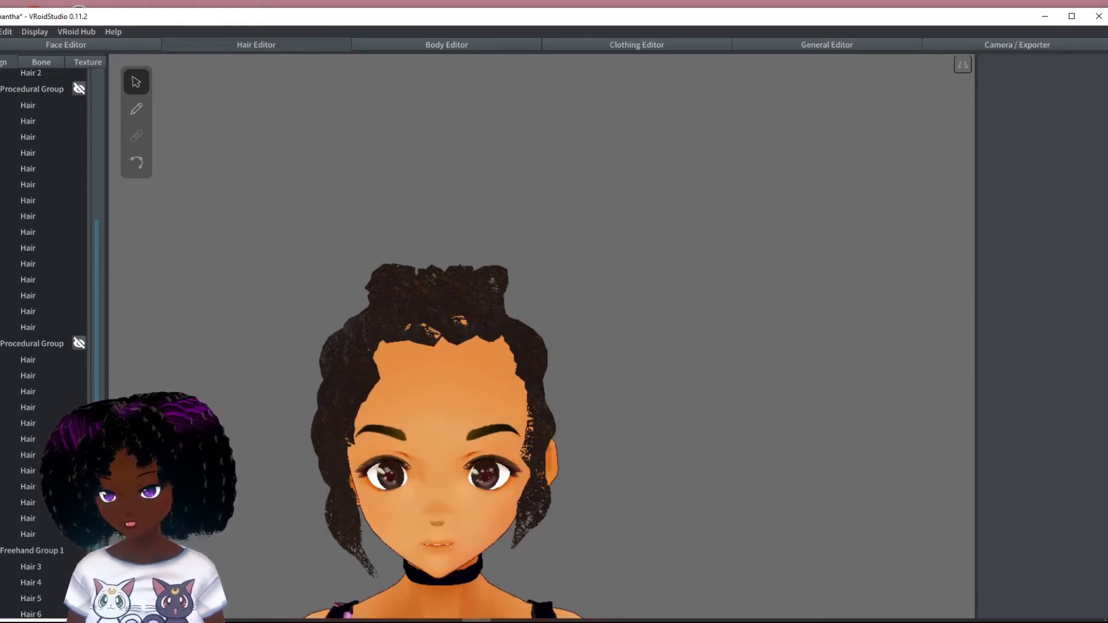
click(74, 550)
mouse_move(490, 278)
right_down()
mouse_move(499, 316)
mouse_move(501, 297)
right_up()
scroll(190, 208, up, 4)
scroll(59, 225, up, 3)
scroll(61, 220, up, 3)
mouse_move(382, 321)
right_down()
mouse_move(469, 317)
mouse_move(402, 314)
right_up()
middle_drag(402, 310, 422, 332)
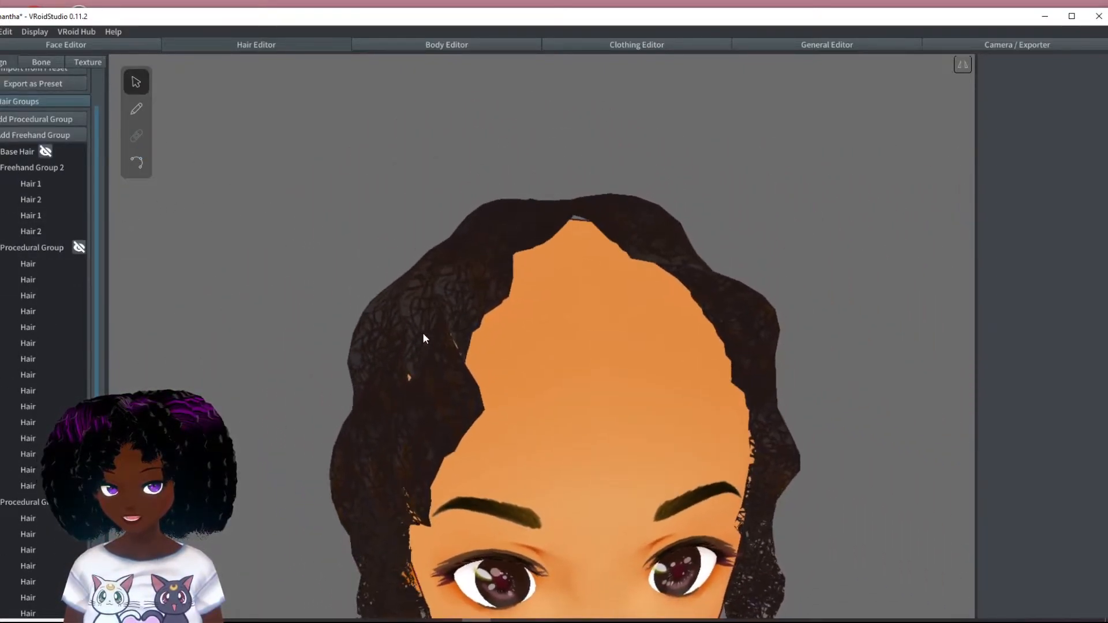
Add a new freehand group and adjust its guide's points around the crown and upper forehead
click(26, 135)
mouse_move(493, 245)
right_down()
mouse_move(394, 256)
mouse_move(390, 247)
right_up()
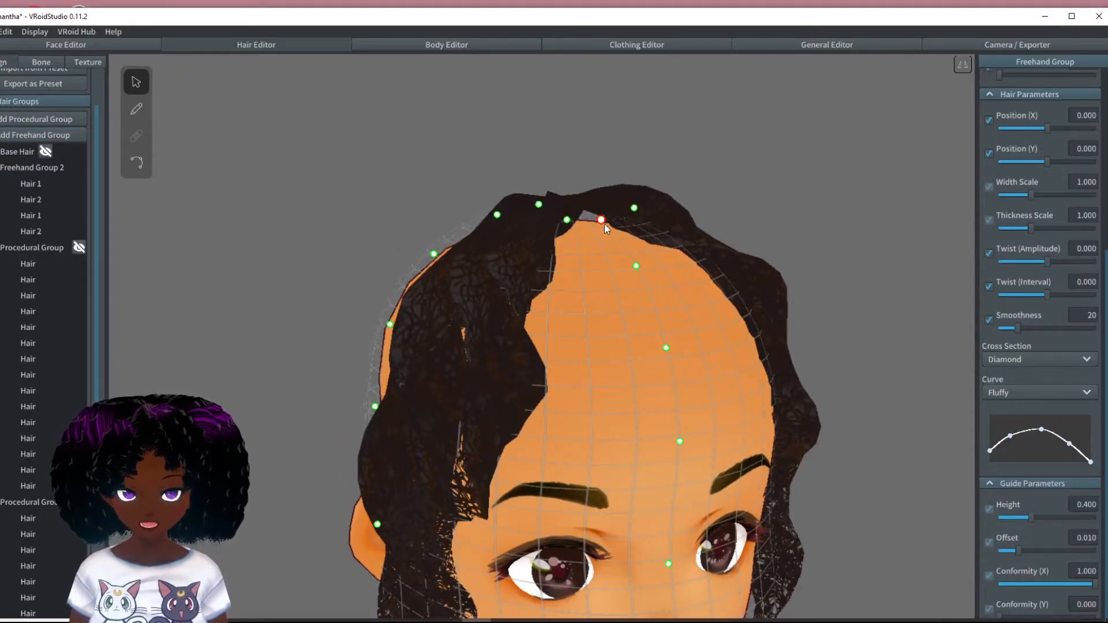
drag(601, 222, 604, 234)
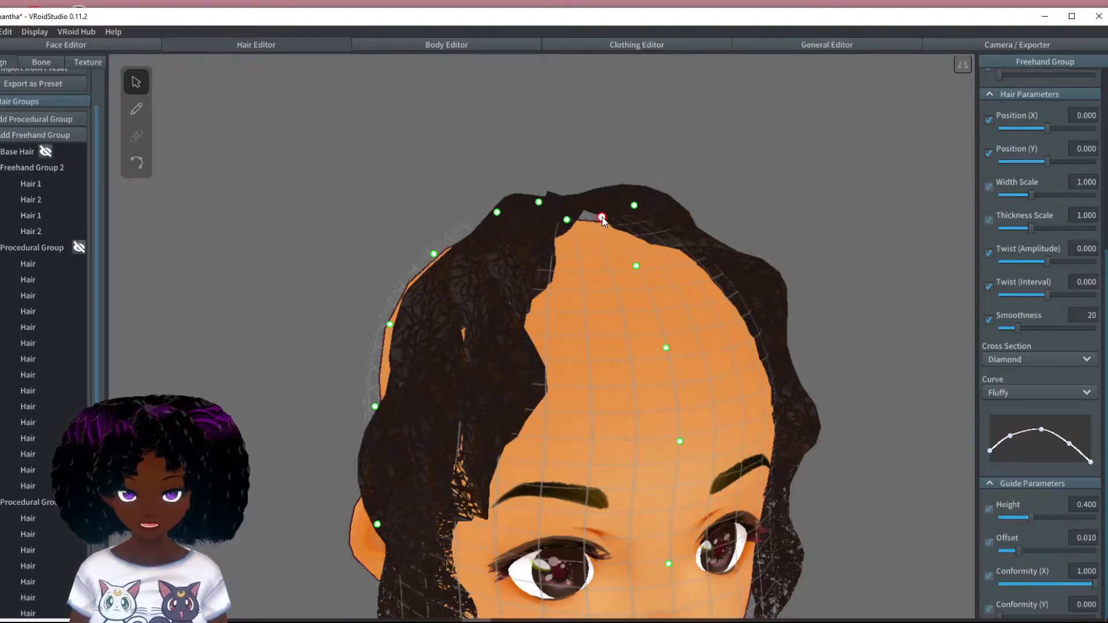
right_drag(597, 223, 571, 235)
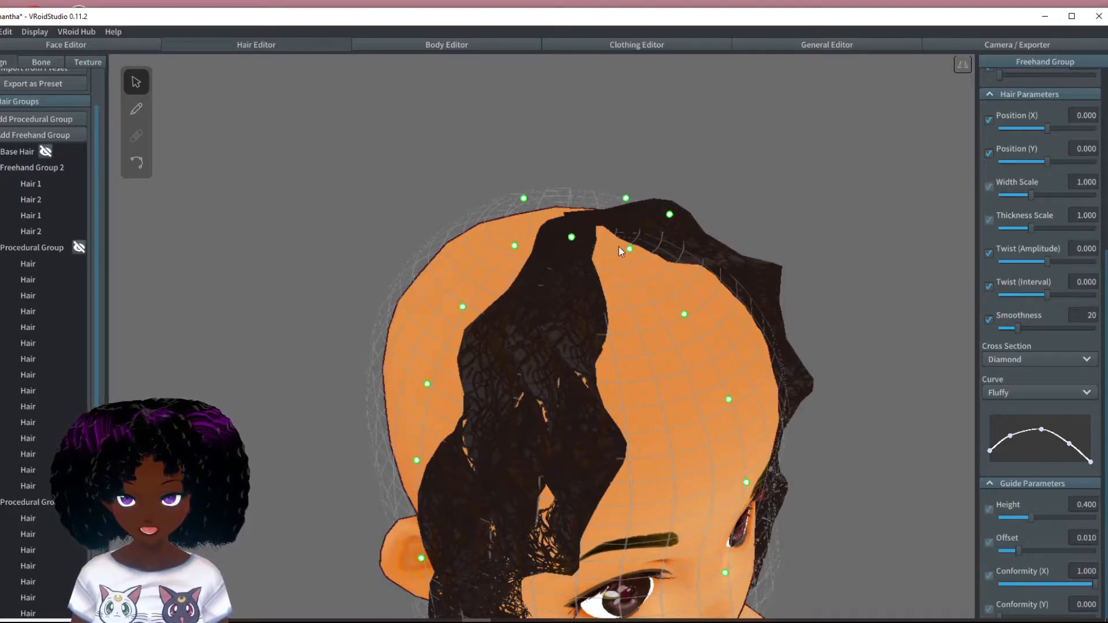
drag(629, 248, 625, 237)
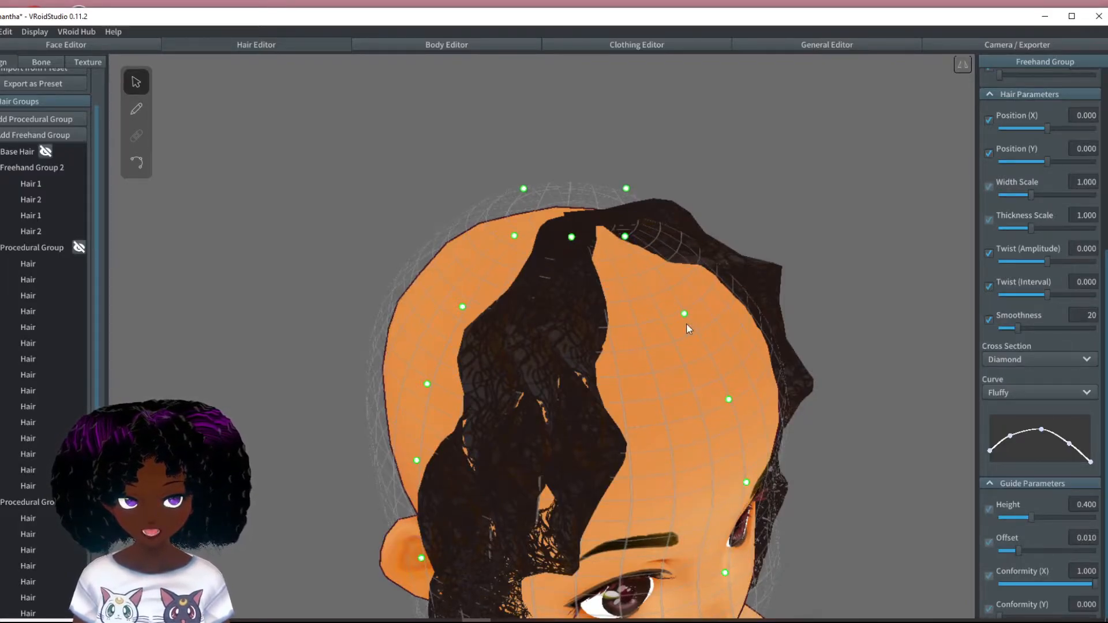
drag(684, 315, 694, 302)
Pull the new guide's front points up from the forehead toward the crown
right_drag(704, 325, 760, 312)
drag(713, 227, 683, 214)
drag(754, 315, 726, 254)
drag(785, 405, 741, 300)
right_drag(741, 298, 743, 312)
right_drag(593, 207, 610, 221)
mouse_move(701, 265)
right_down()
mouse_move(701, 280)
mouse_move(700, 260)
right_up()
drag(719, 285, 699, 263)
Narrow the new guide by moving its upper side points inward on both sides of the head
right_drag(699, 262, 812, 249)
drag(746, 230, 684, 224)
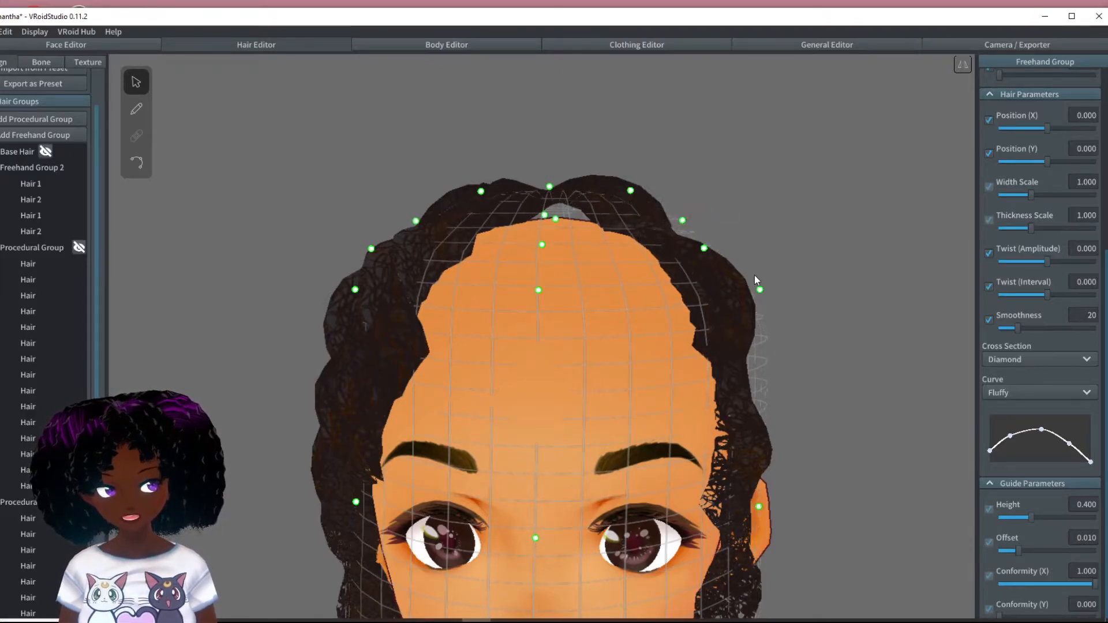
drag(762, 295, 741, 293)
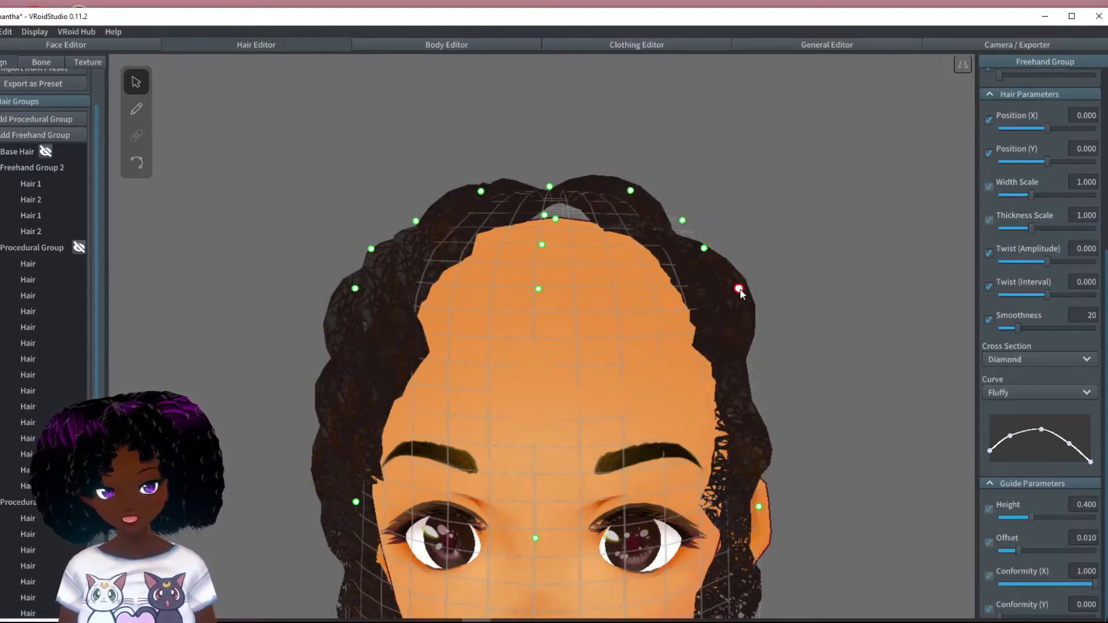
right_drag(621, 314, 610, 323)
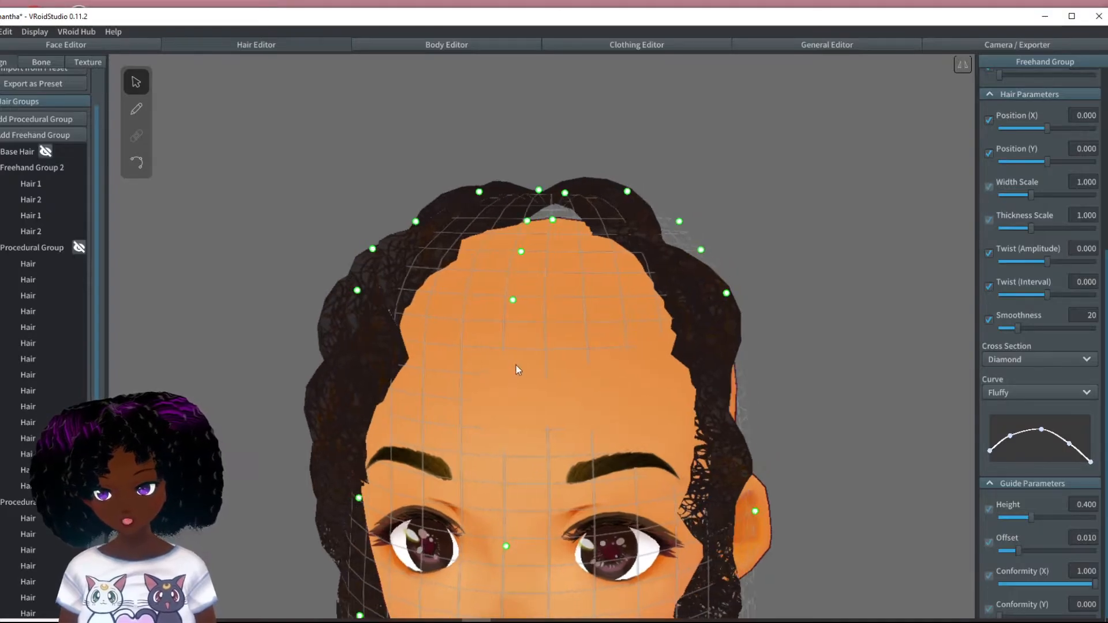
drag(358, 291, 370, 293)
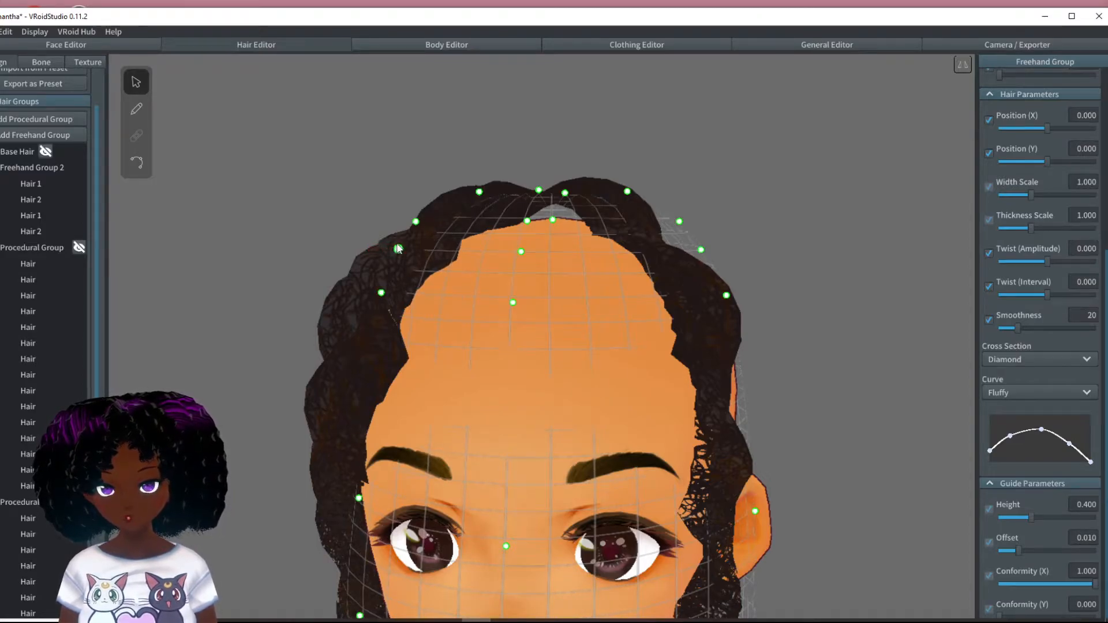
drag(416, 223, 424, 227)
right_drag(473, 237, 464, 306)
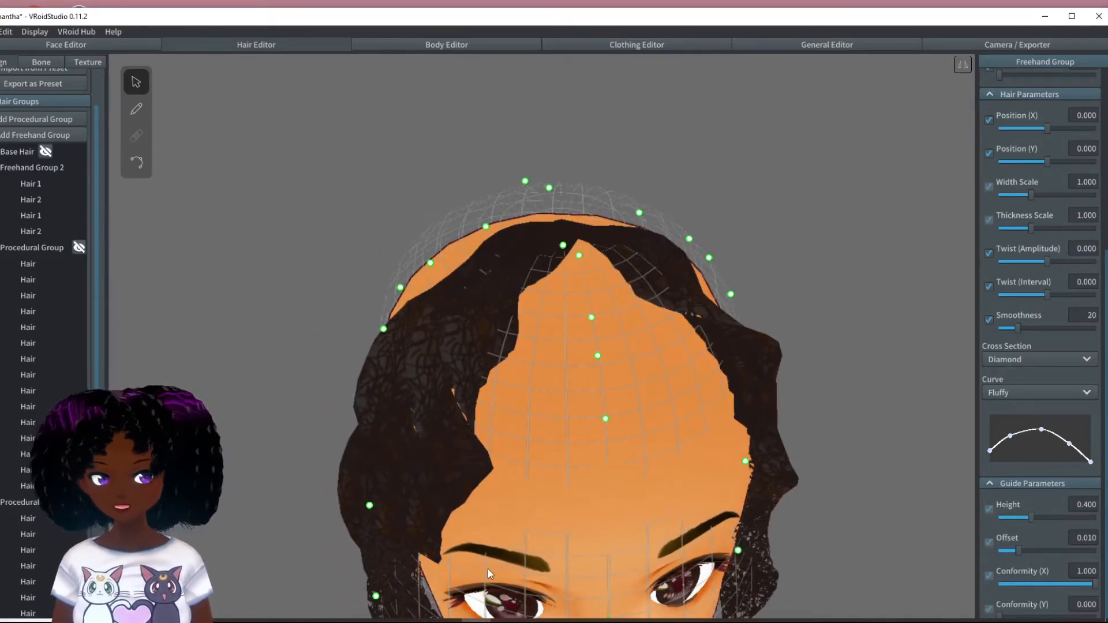
Assign the white material to the new freehand group and set its twist amplitude to 1.736
scroll(1101, 335, up, 5)
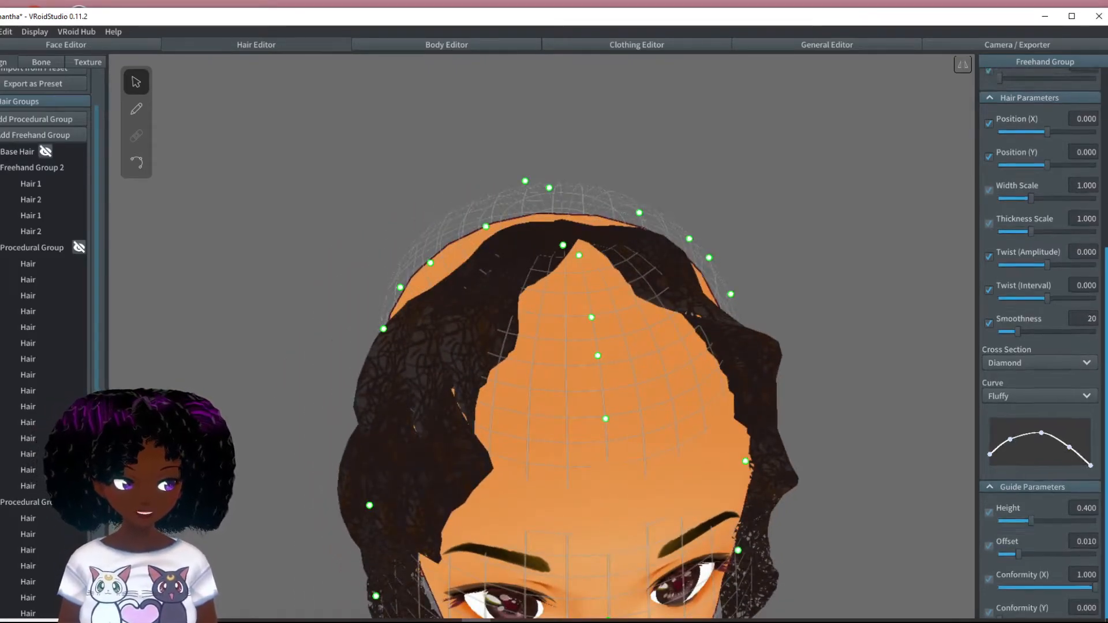
scroll(1102, 334, up, 1)
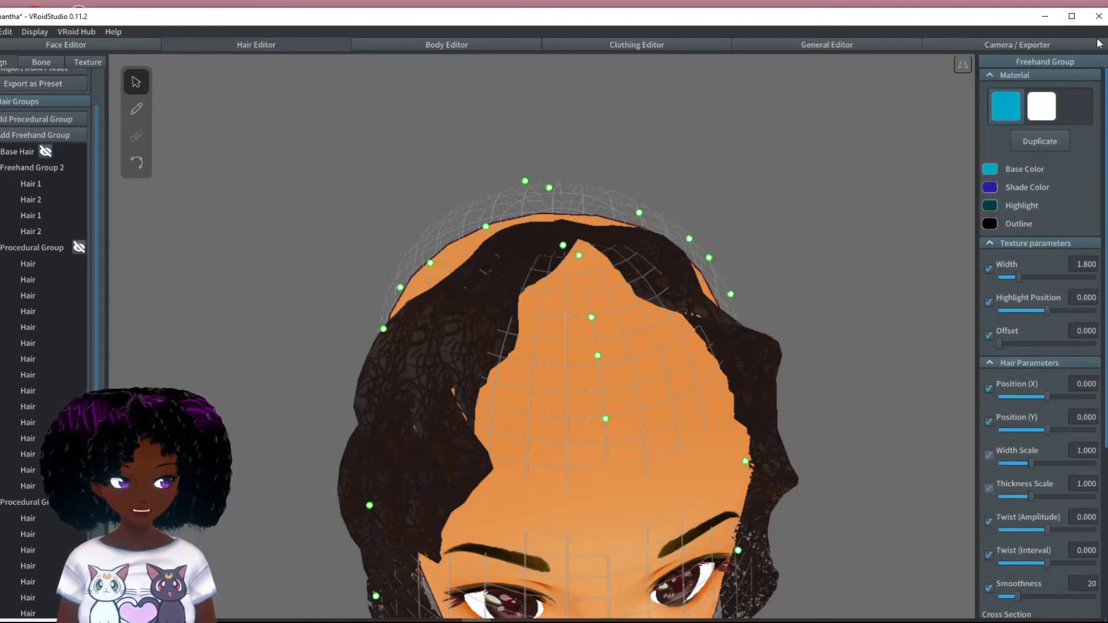
click(1036, 110)
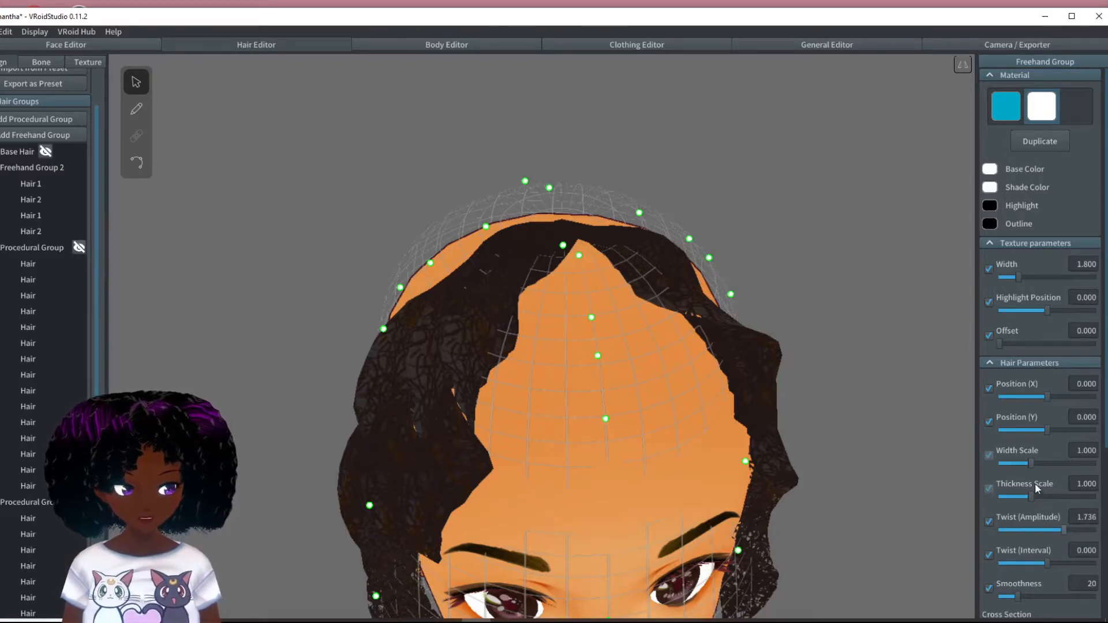
Draw five twisted strands side by side from the crown down over the upper forehead
click(136, 109)
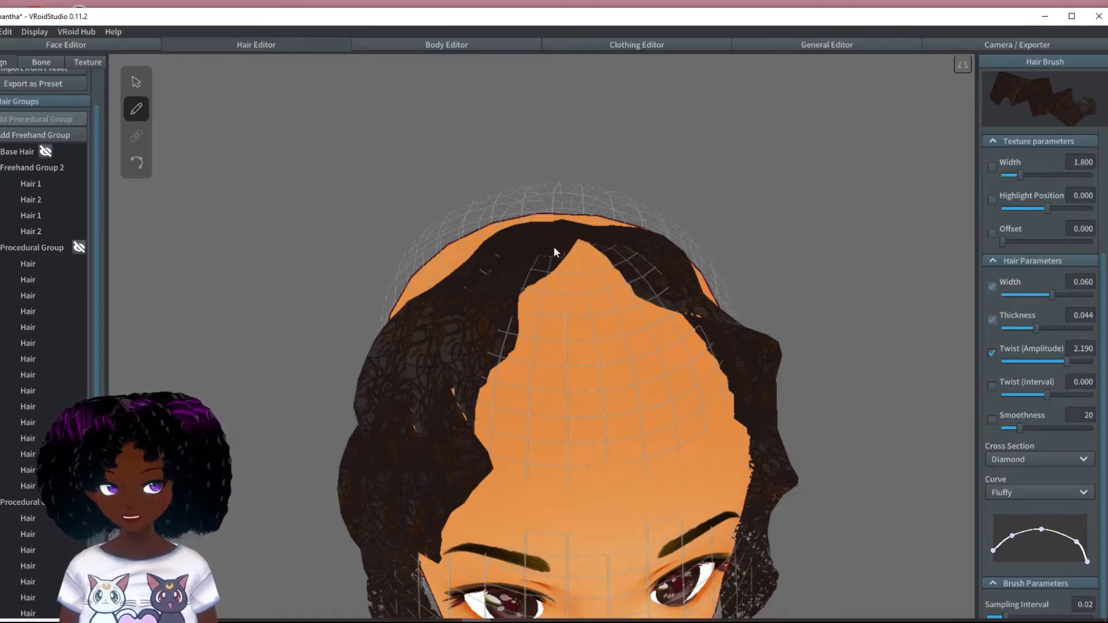
mouse_move(558, 243)
mouse_down()
mouse_move(520, 299)
mouse_move(506, 375)
mouse_move(520, 428)
mouse_move(518, 500)
mouse_up()
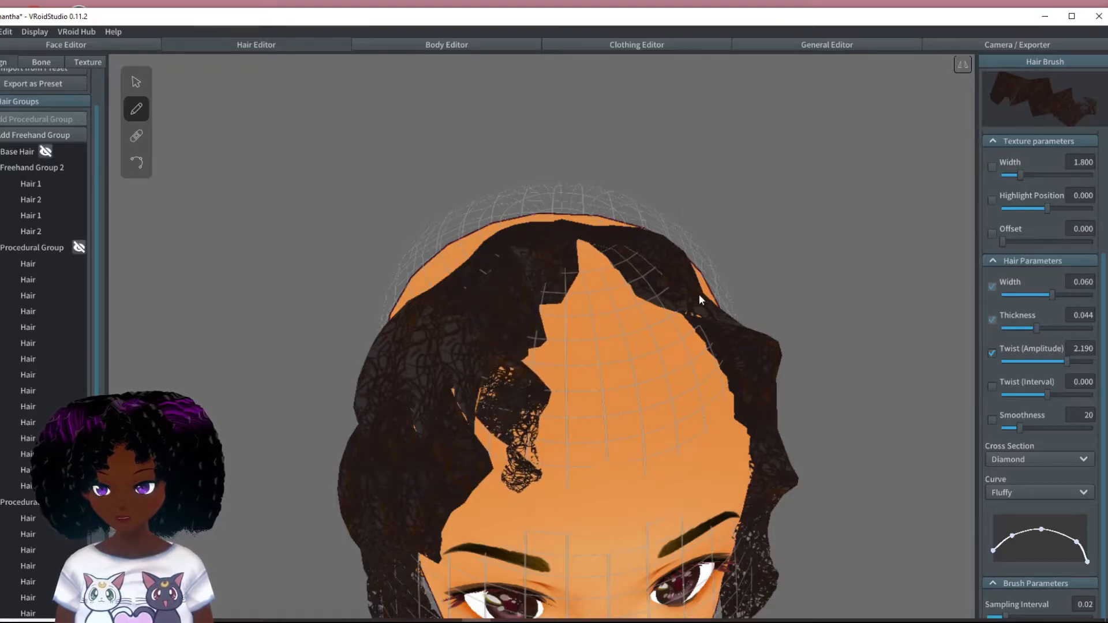
mouse_move(565, 276)
mouse_down()
mouse_move(540, 396)
mouse_move(565, 480)
mouse_up()
drag(593, 288, 599, 482)
drag(624, 291, 648, 476)
drag(654, 288, 684, 469)
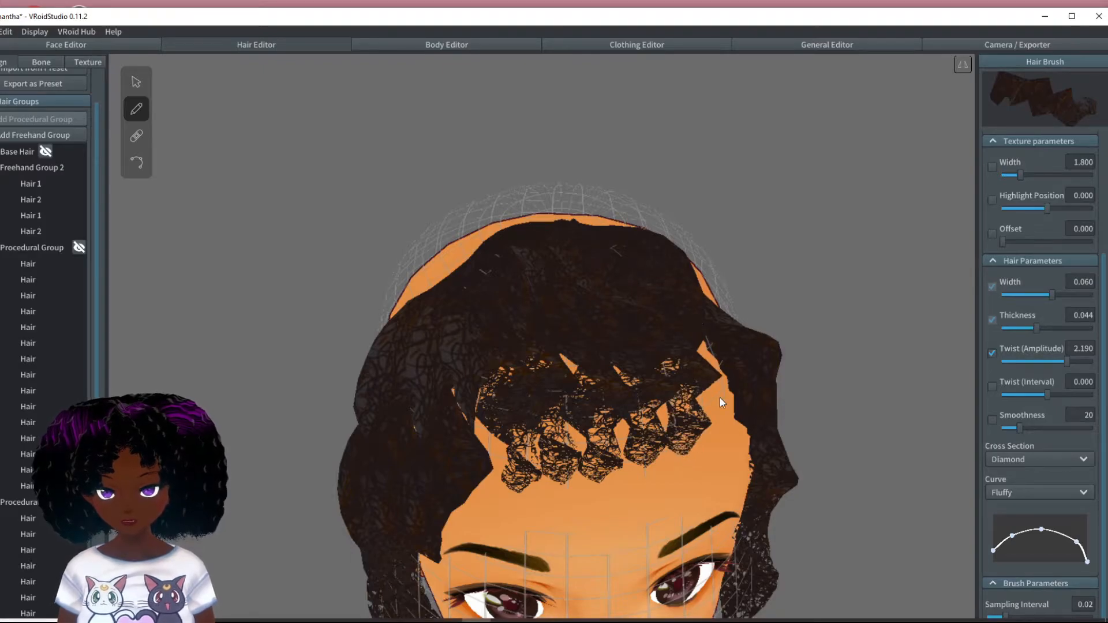
mouse_move(719, 396)
right_down()
mouse_move(722, 371)
mouse_move(711, 377)
right_up()
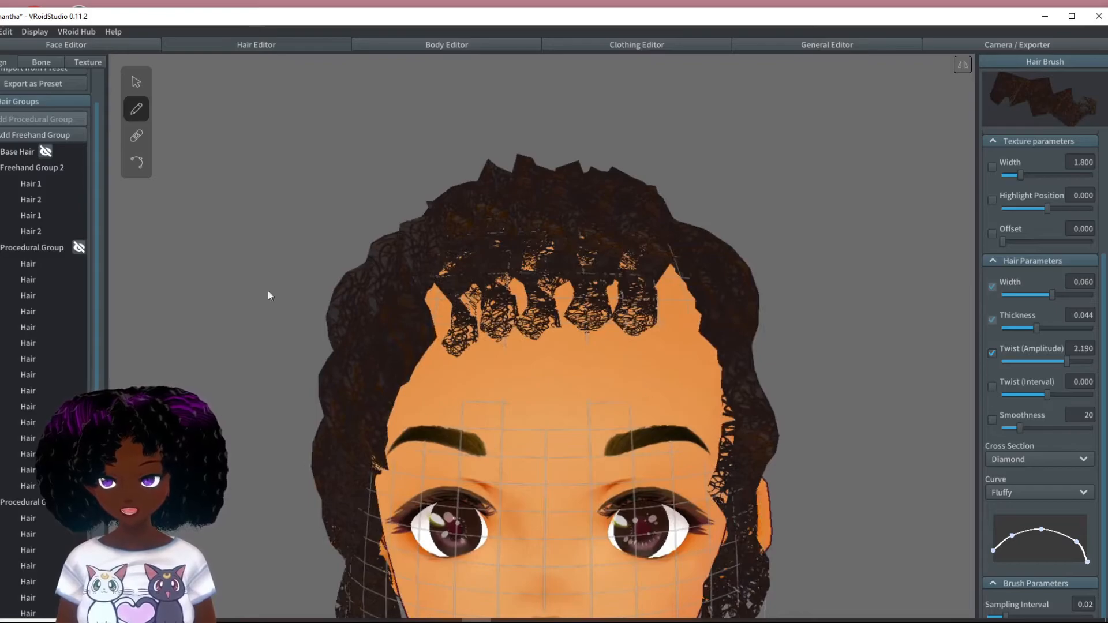
Edit the control points of the fringe's outermost strand, spreading its tip and lower section outward toward the side hair
click(138, 168)
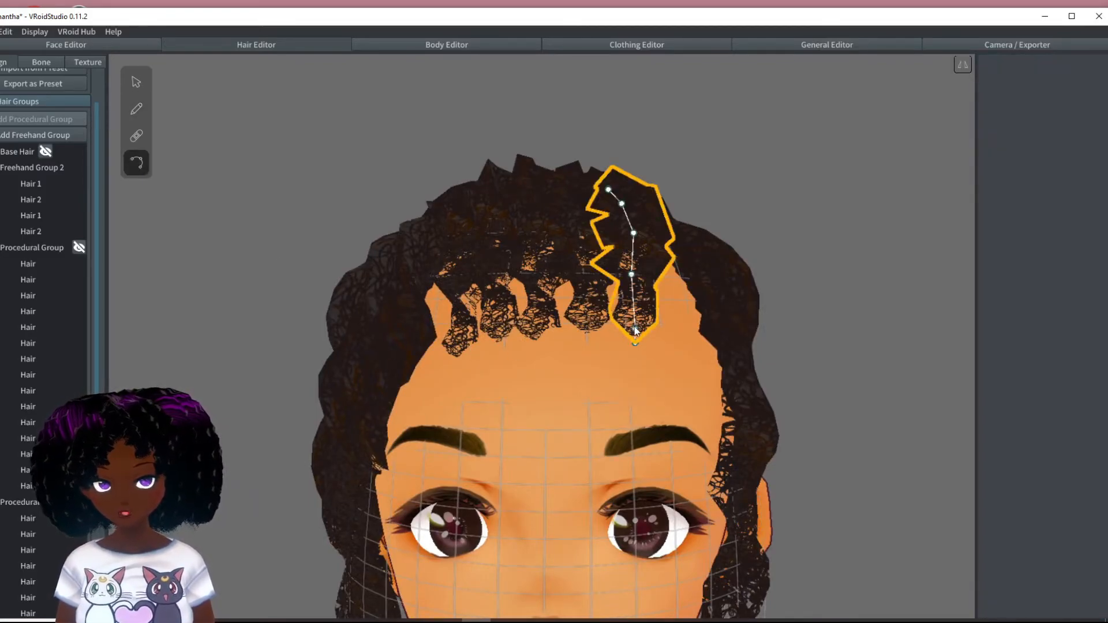
drag(636, 330, 660, 320)
drag(631, 274, 665, 289)
Reshape the neighbouring fringe strand by raising its lower middle control point and shifting it toward the outermost strand
click(592, 311)
drag(585, 283, 587, 259)
drag(589, 334, 595, 301)
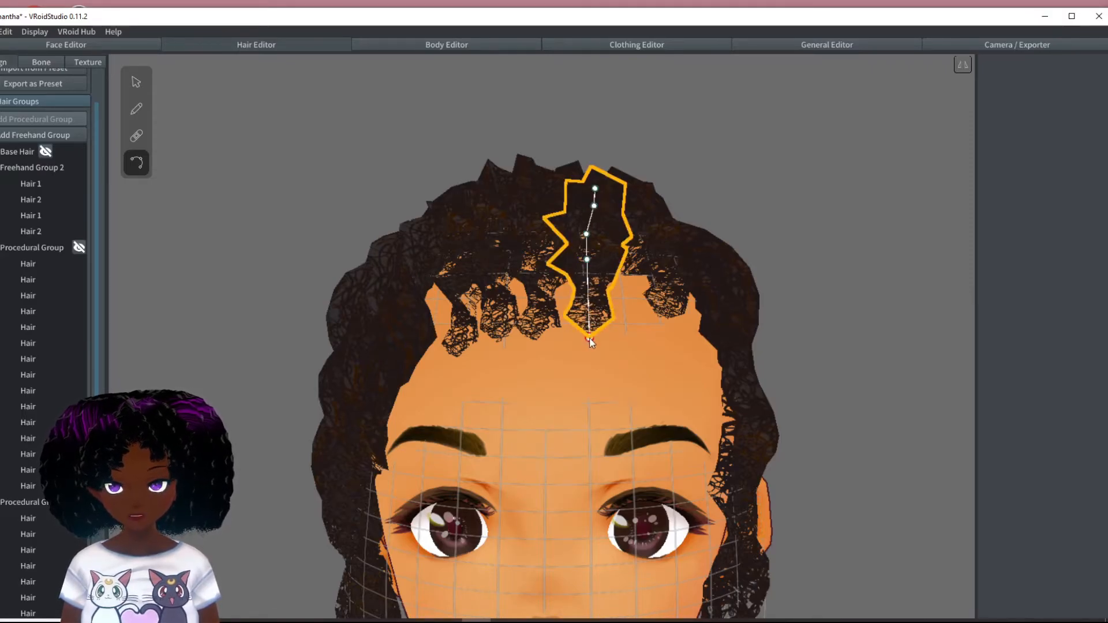
click(587, 339)
click(595, 292)
click(588, 335)
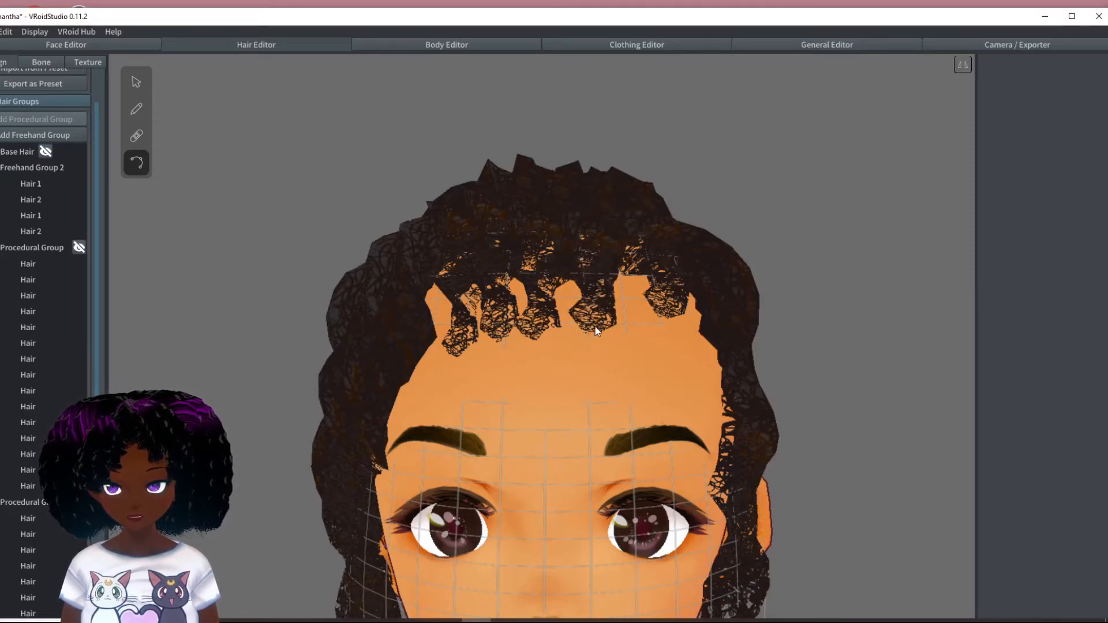
click(604, 280)
drag(586, 260, 608, 259)
click(607, 260)
Select the middle fringe strand and adjust its lower control points above the forehead
right_drag(607, 260, 509, 336)
click(508, 337)
click(501, 375)
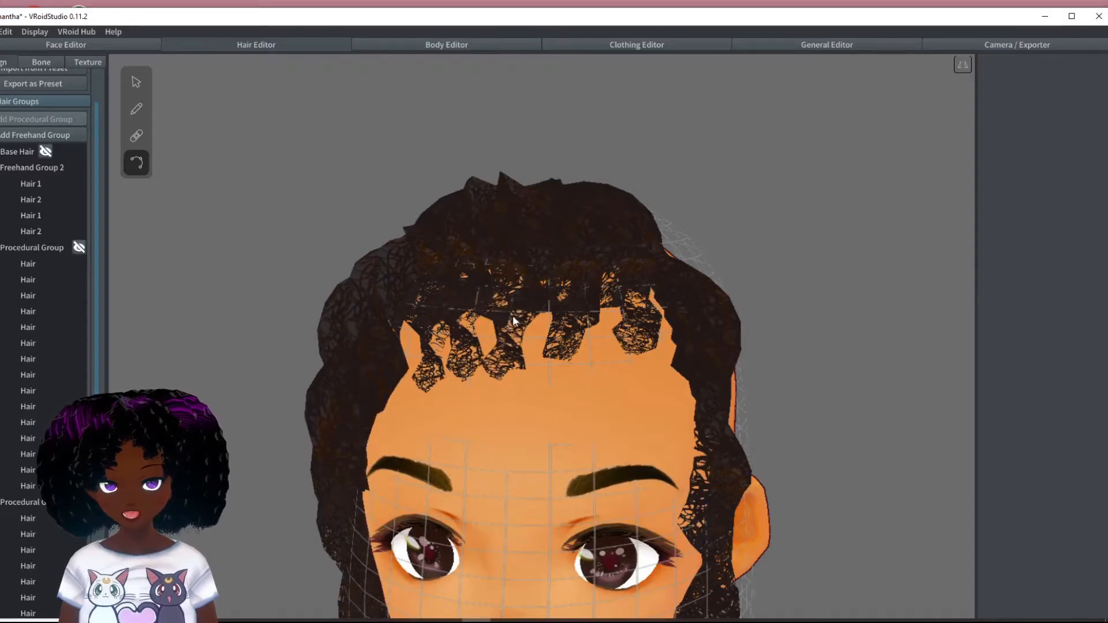
key(Delete)
click(511, 366)
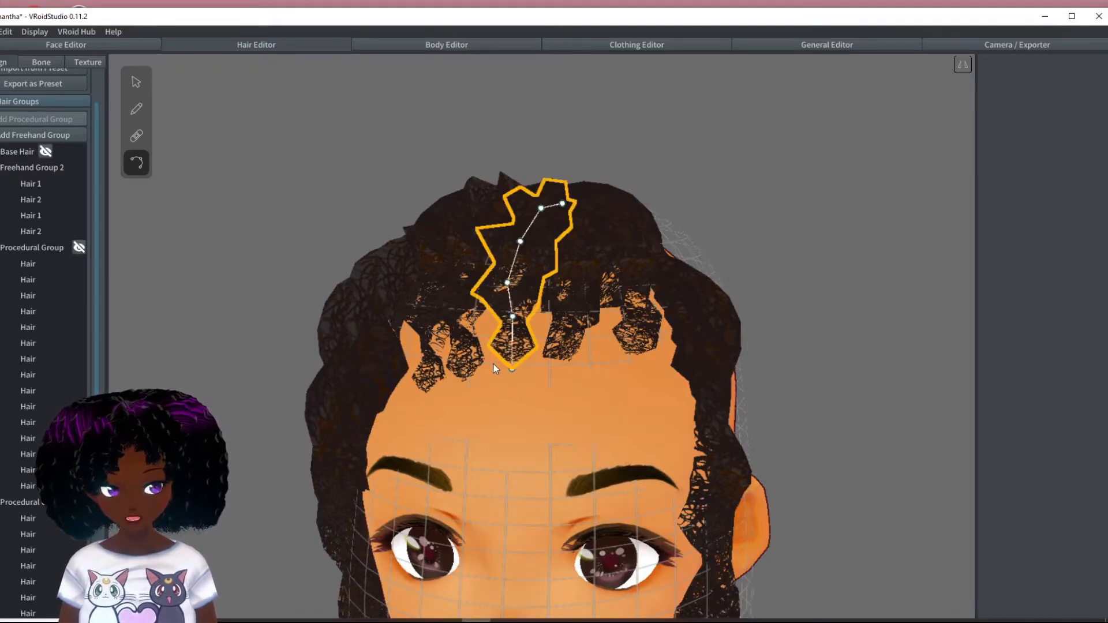
right_drag(511, 366, 514, 368)
Select the first drawn fringe strand and hide Hair 8 and Hair 9 in the new freehand group
click(570, 359)
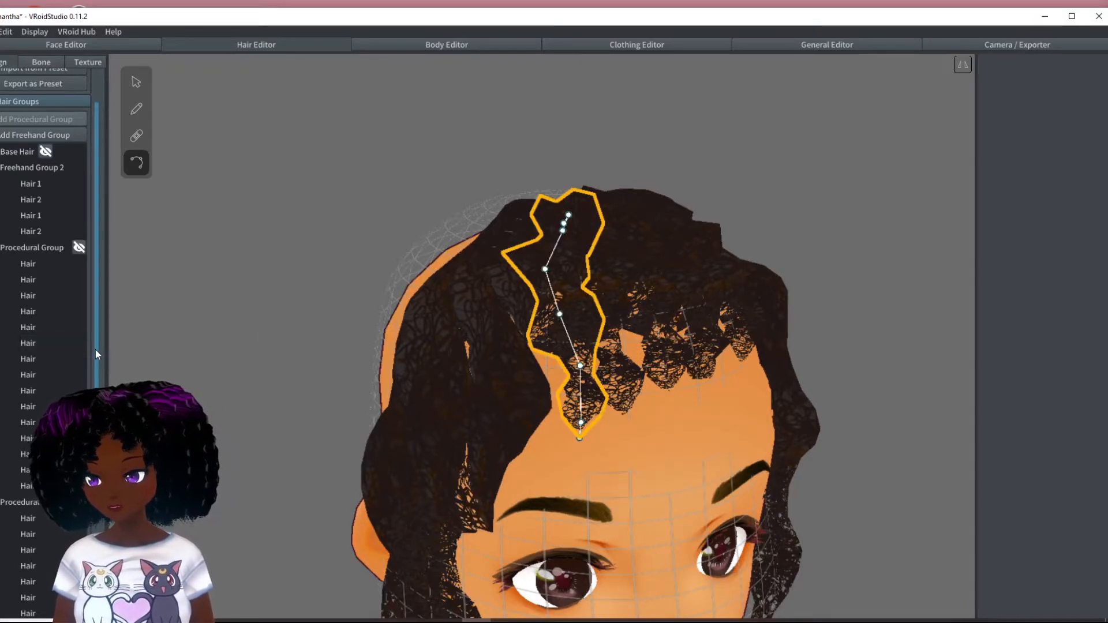
scroll(95, 349, down, 5)
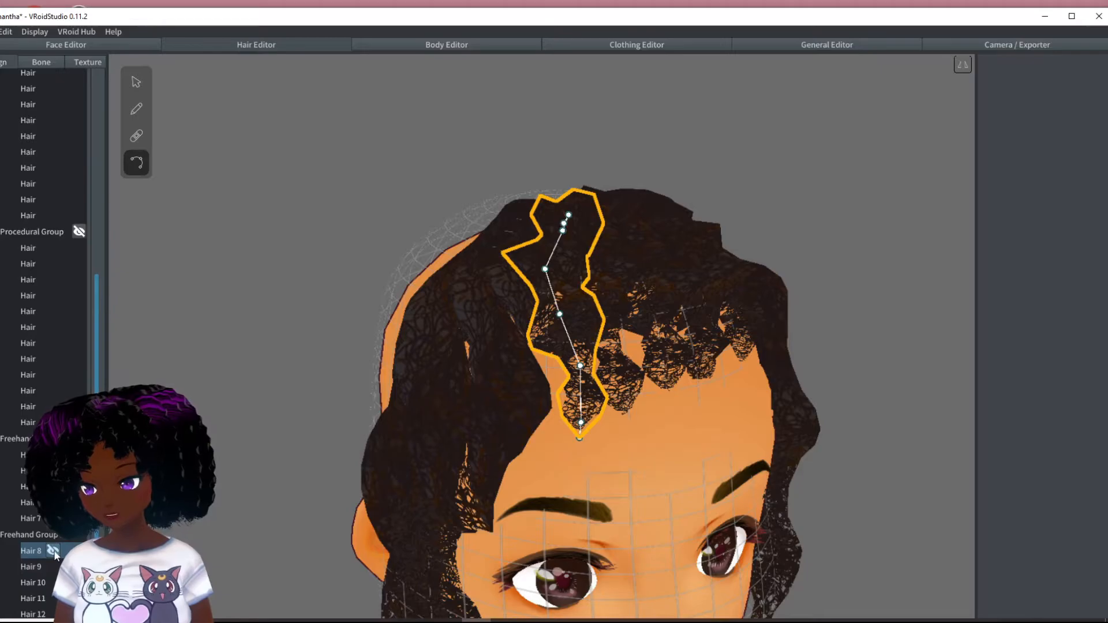
click(53, 551)
click(53, 567)
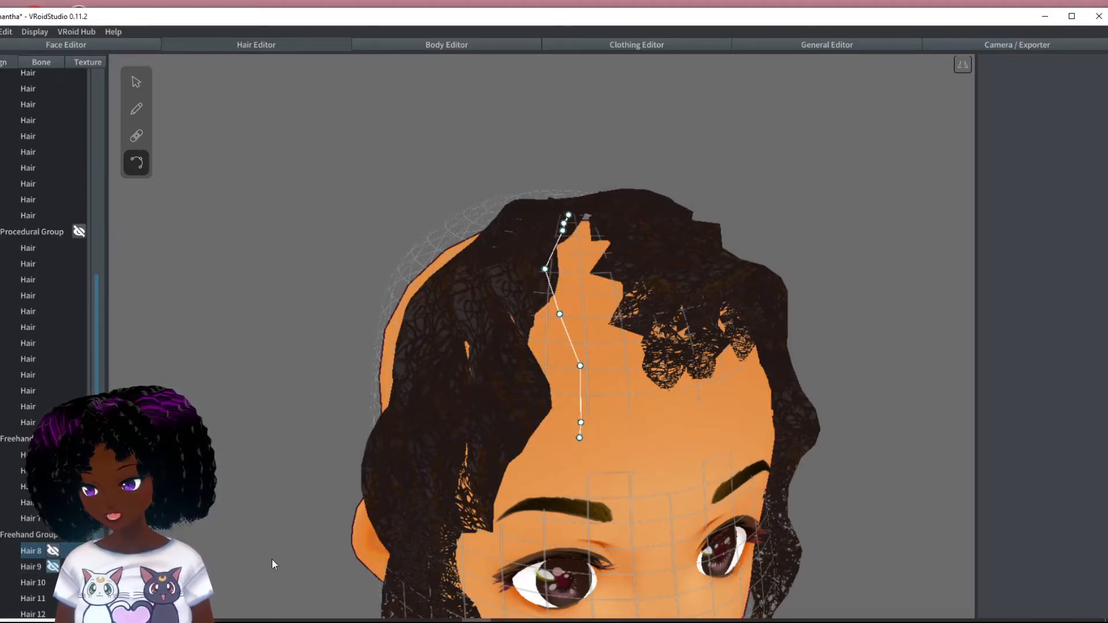
Select the Freehand Group 2 containing Hair 8 and taper the hair brush's Fluffy curve to zero at its starting point
right_drag(831, 363, 816, 383)
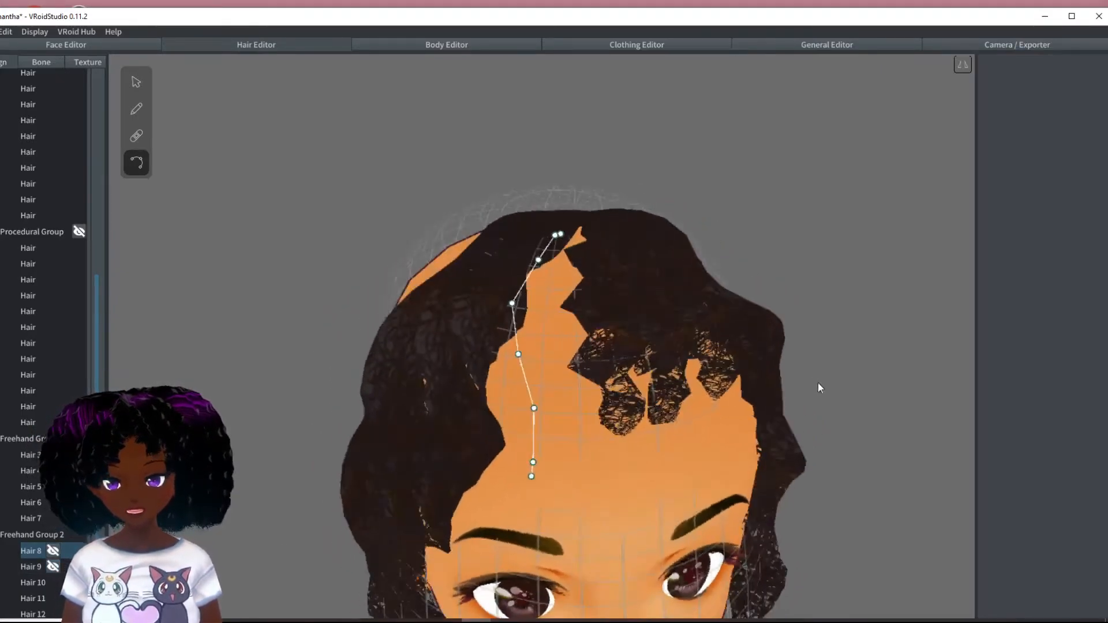
click(854, 350)
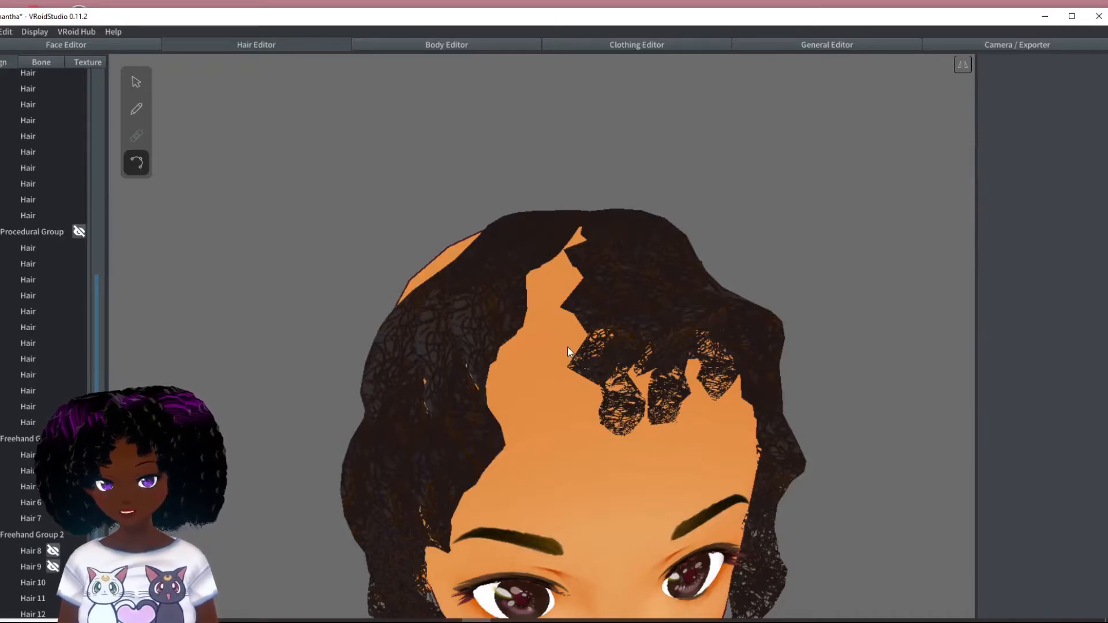
click(30, 535)
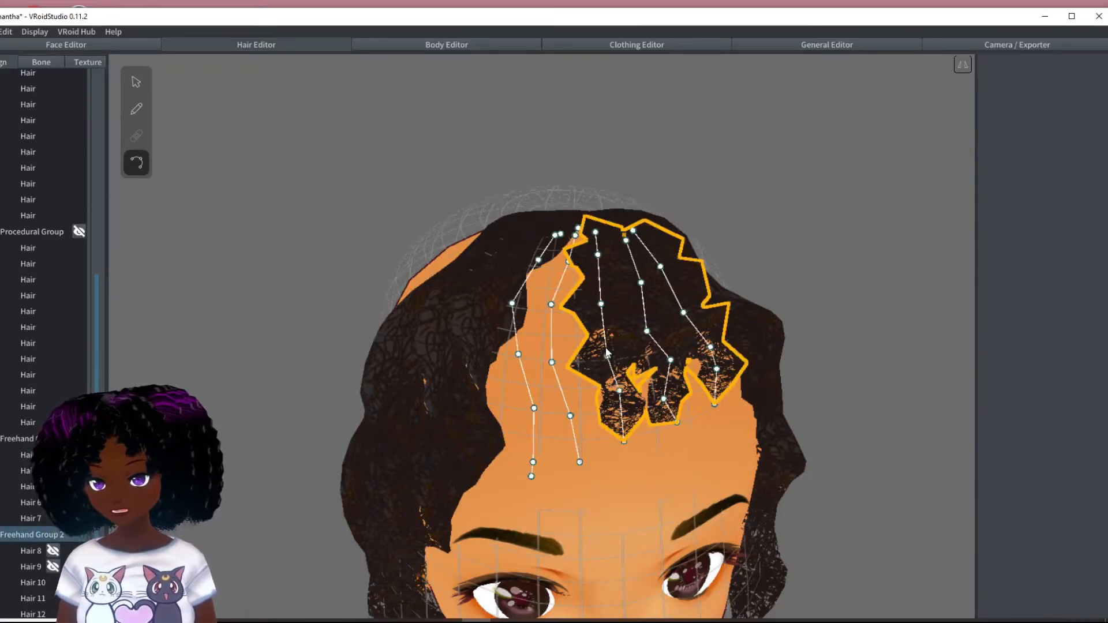
click(136, 108)
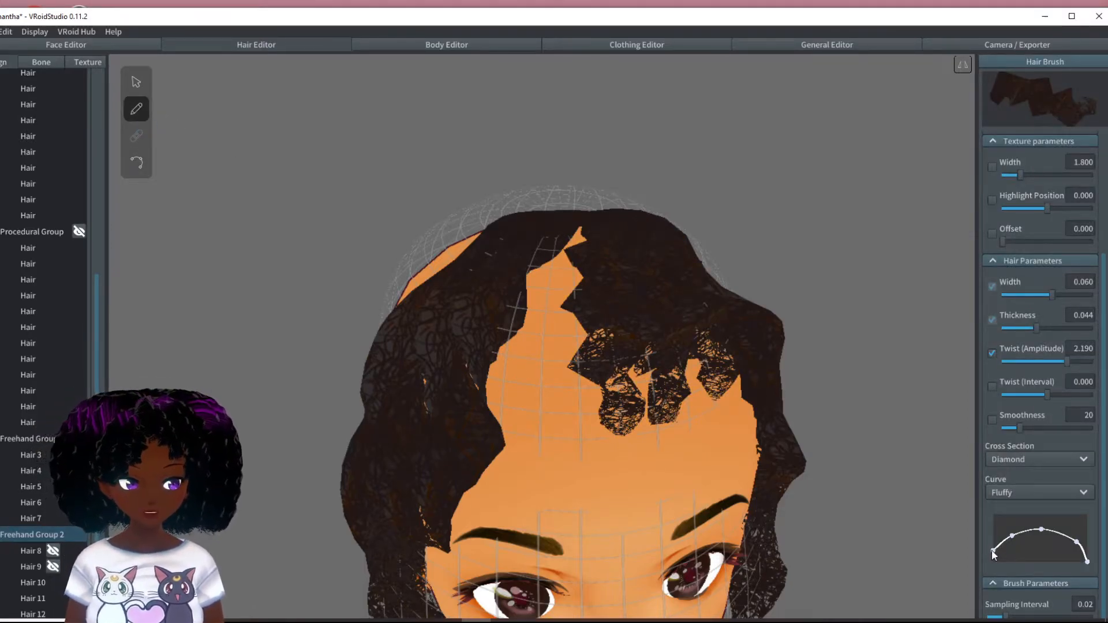
drag(992, 551, 991, 562)
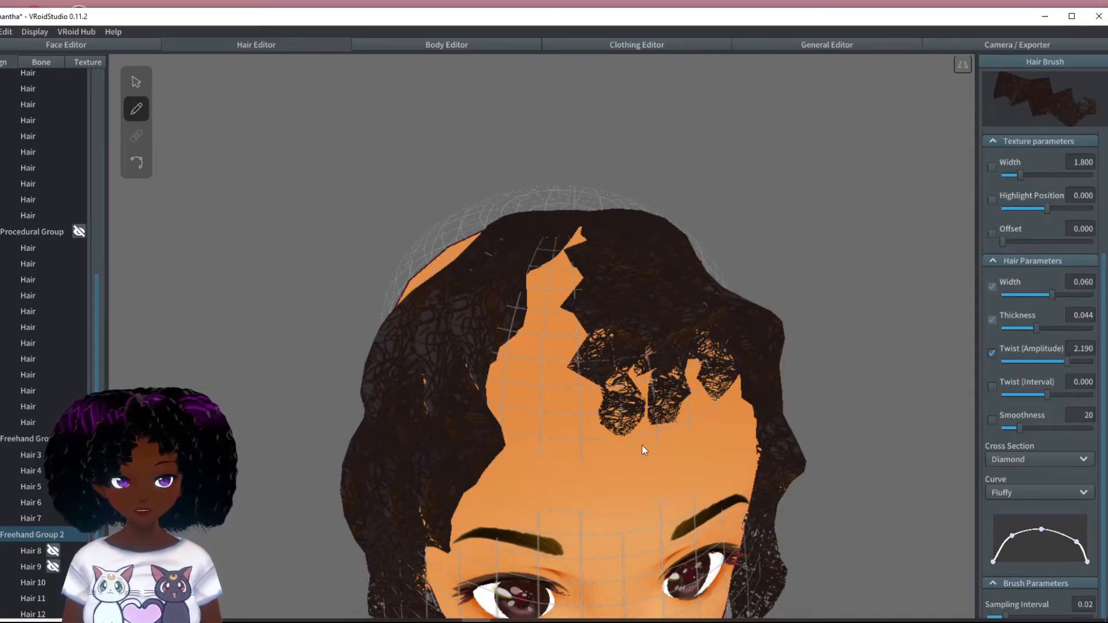
Draw two twisted freehand strands from the forehead up to the crown, covering the gap between the fringe and the side hair
mouse_move(581, 432)
mouse_down()
mouse_move(559, 256)
mouse_move(574, 219)
mouse_up()
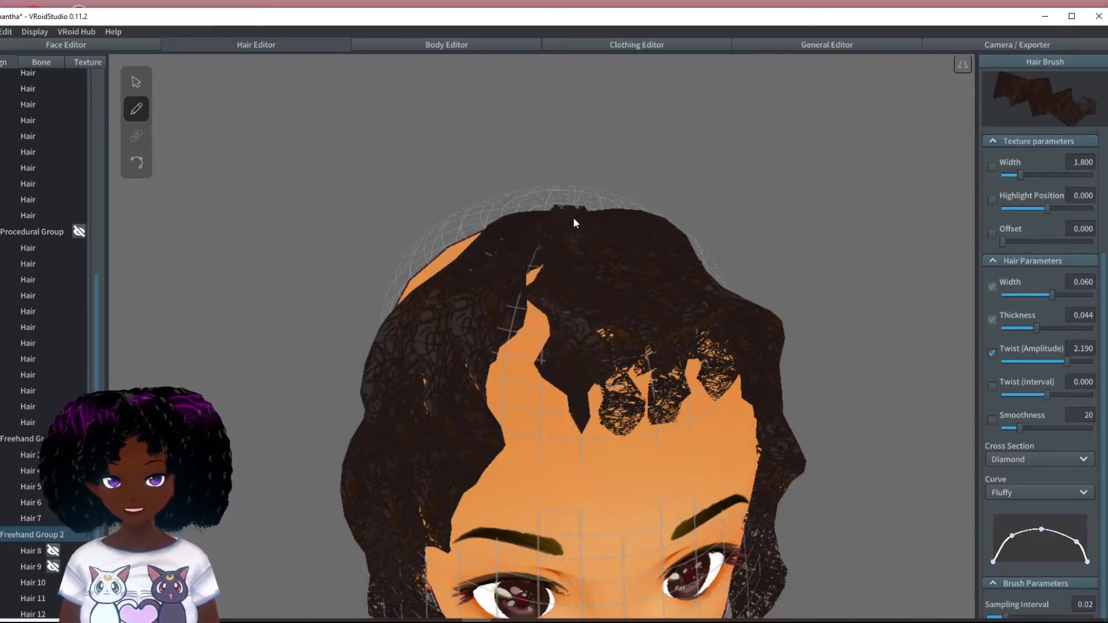
drag(547, 427, 549, 236)
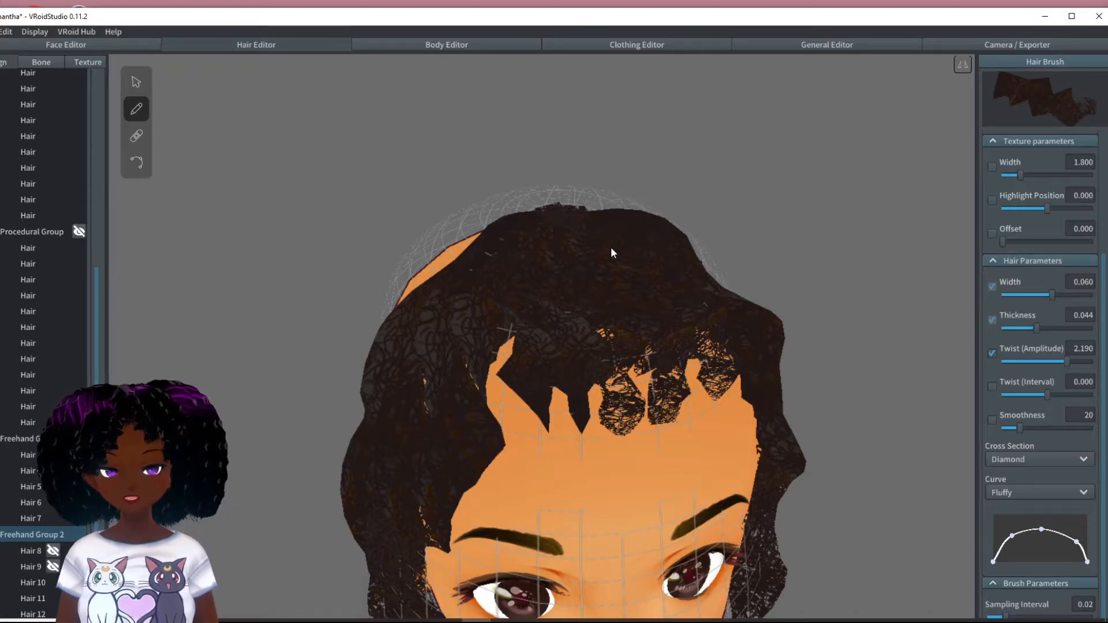
mouse_move(656, 330)
right_down()
mouse_move(644, 315)
mouse_move(652, 323)
right_up()
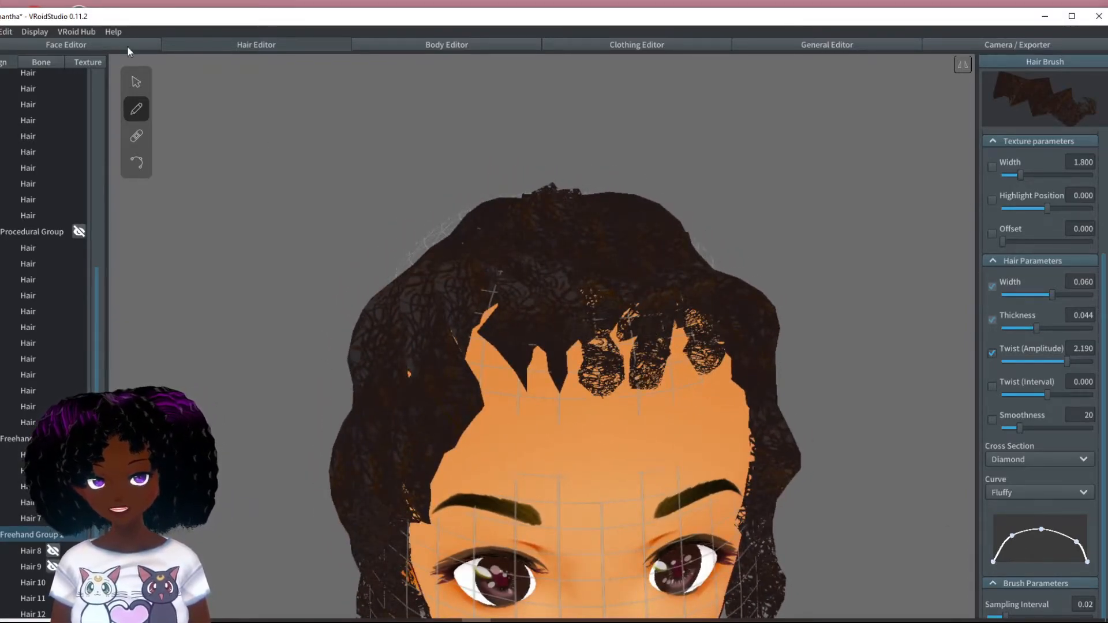
Adjust the outer new strand's curve near its starting point and reduce the strand's width to 0.044
click(136, 82)
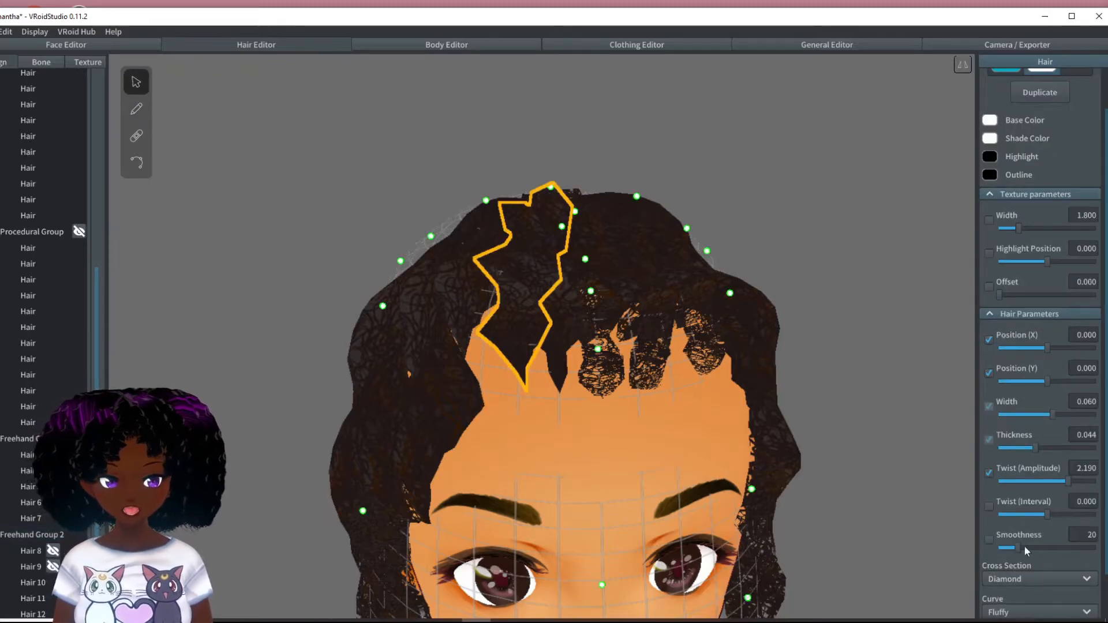
scroll(1068, 572, down, 2)
mouse_move(1008, 590)
mouse_down()
mouse_move(1014, 597)
mouse_move(992, 604)
mouse_up()
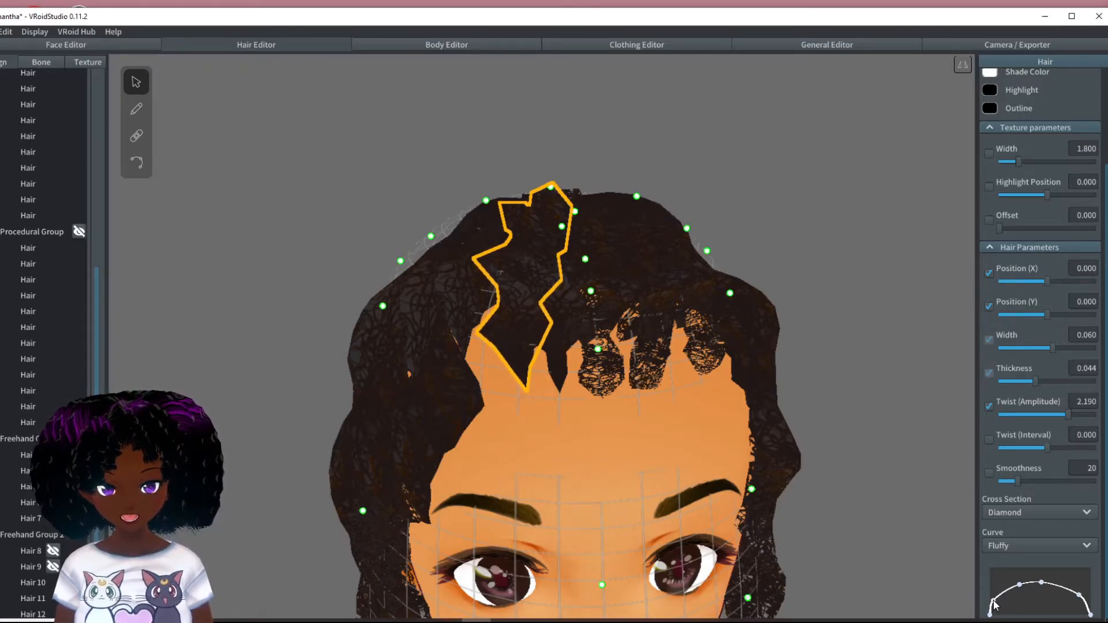
right_drag(571, 372, 611, 430)
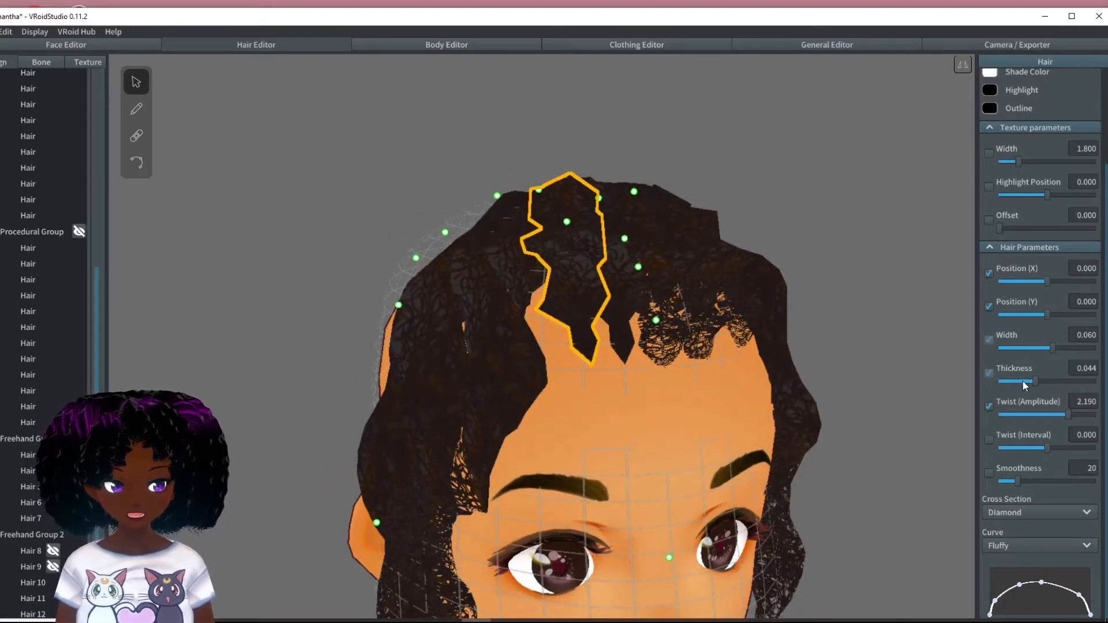
drag(1051, 347, 1035, 347)
right_drag(804, 367, 789, 366)
click(823, 367)
mouse_move(828, 428)
right_down()
mouse_move(827, 401)
mouse_move(844, 407)
mouse_move(841, 420)
mouse_move(744, 431)
mouse_move(819, 434)
right_up()
right_drag(686, 253, 641, 349)
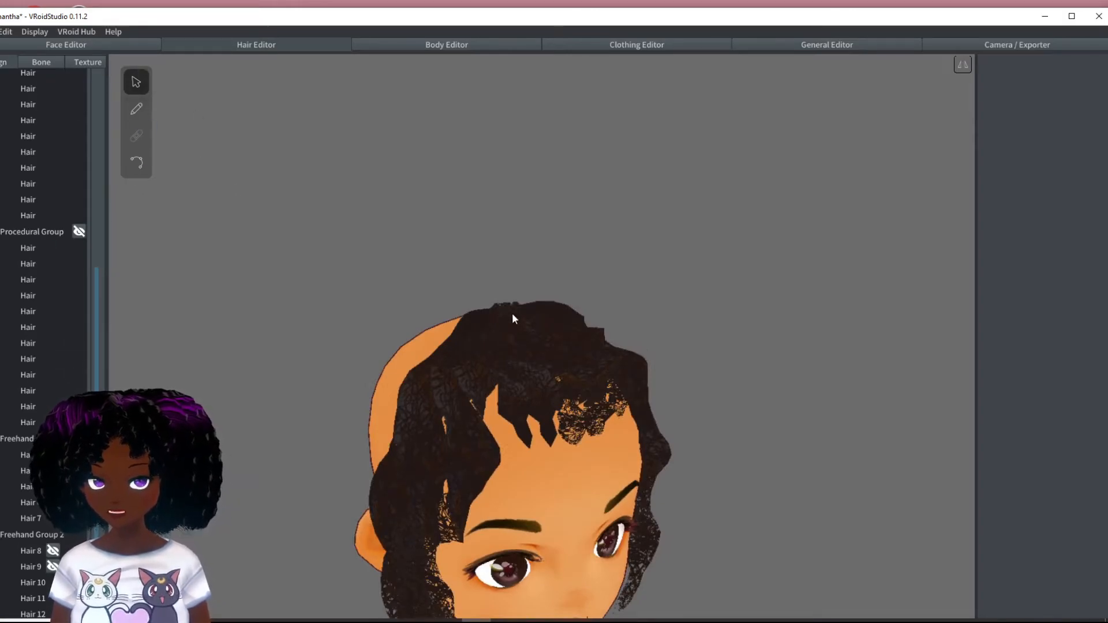
Select the outer fringe strand and reshape its guide, pushing the front control points outward and raising the lower one toward the forehead
click(513, 376)
right_drag(543, 366, 579, 371)
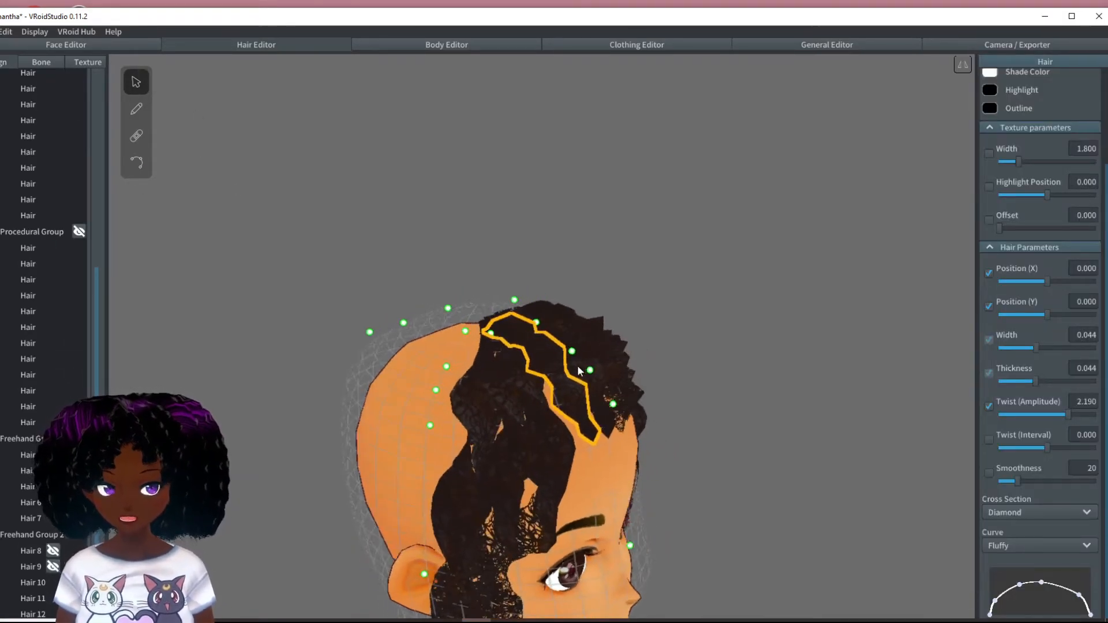
drag(573, 350, 618, 368)
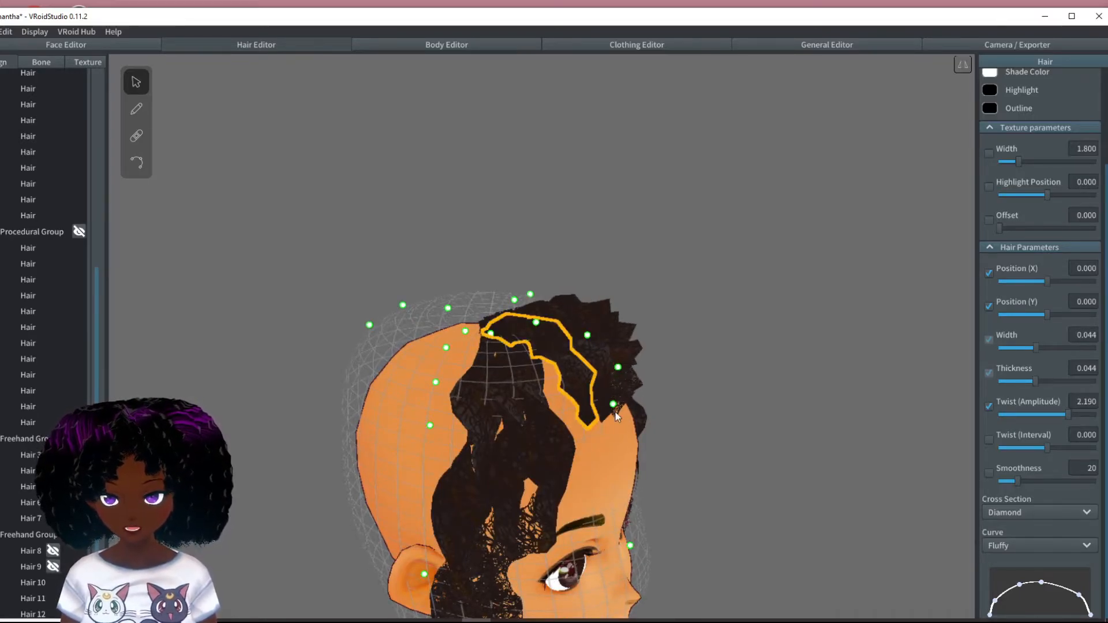
drag(612, 405, 617, 405)
drag(629, 547, 598, 490)
right_drag(576, 473, 569, 468)
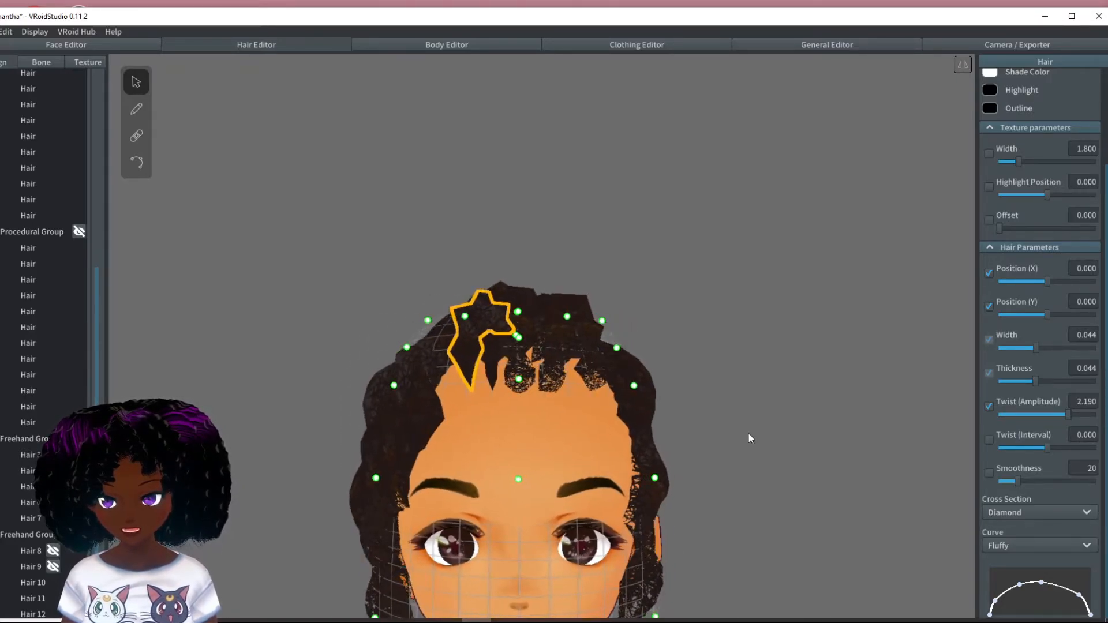
click(736, 433)
right_drag(763, 439, 710, 505)
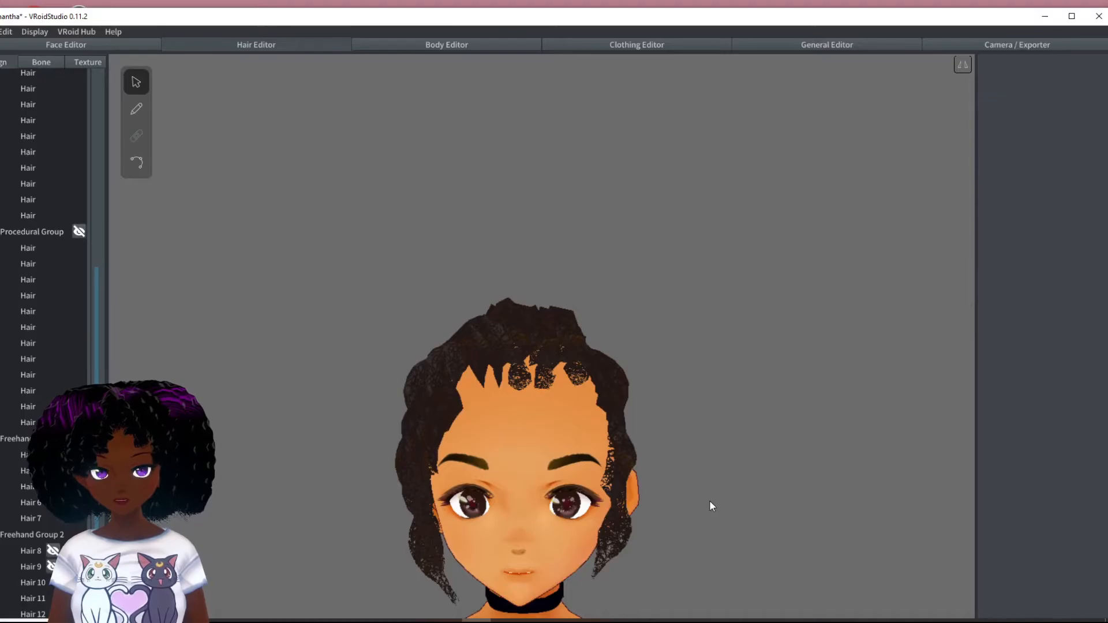
Delete the Freehand Group 2 containing Hair 8 to Hair 12 and show Freehand Group 1 again
click(32, 535)
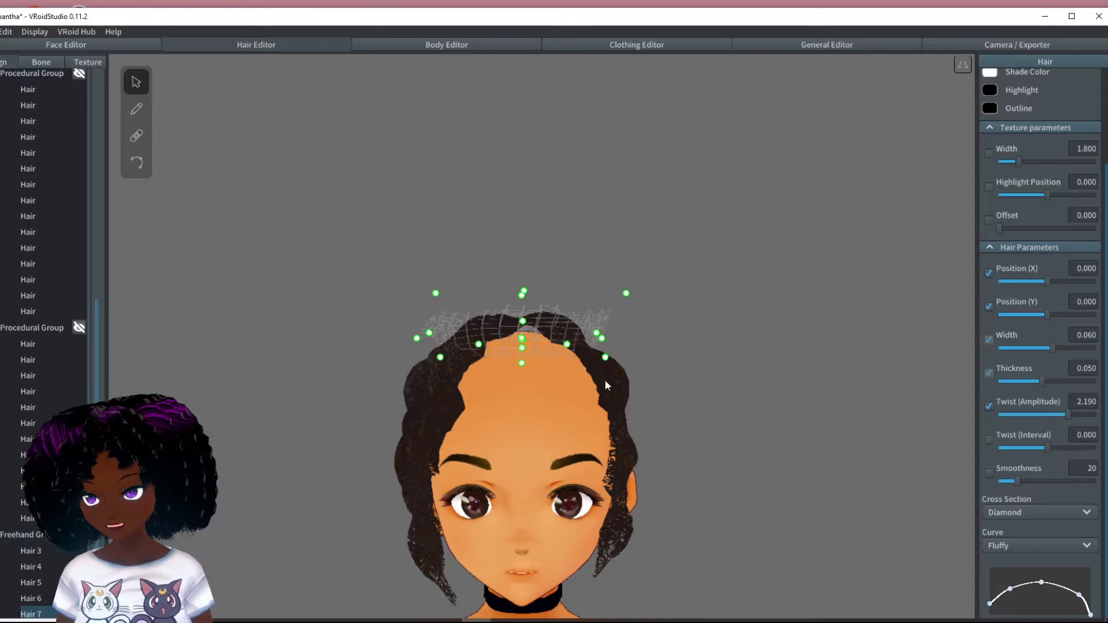
right_drag(605, 380, 646, 456)
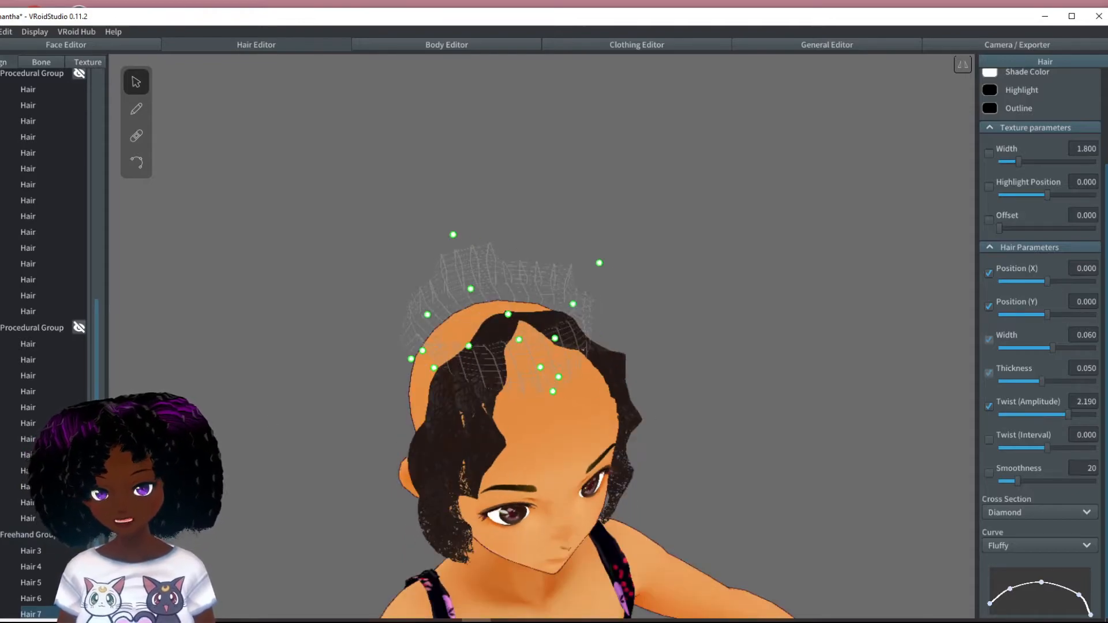
right_drag(465, 467, 433, 393)
click(777, 403)
right_drag(712, 419, 541, 395)
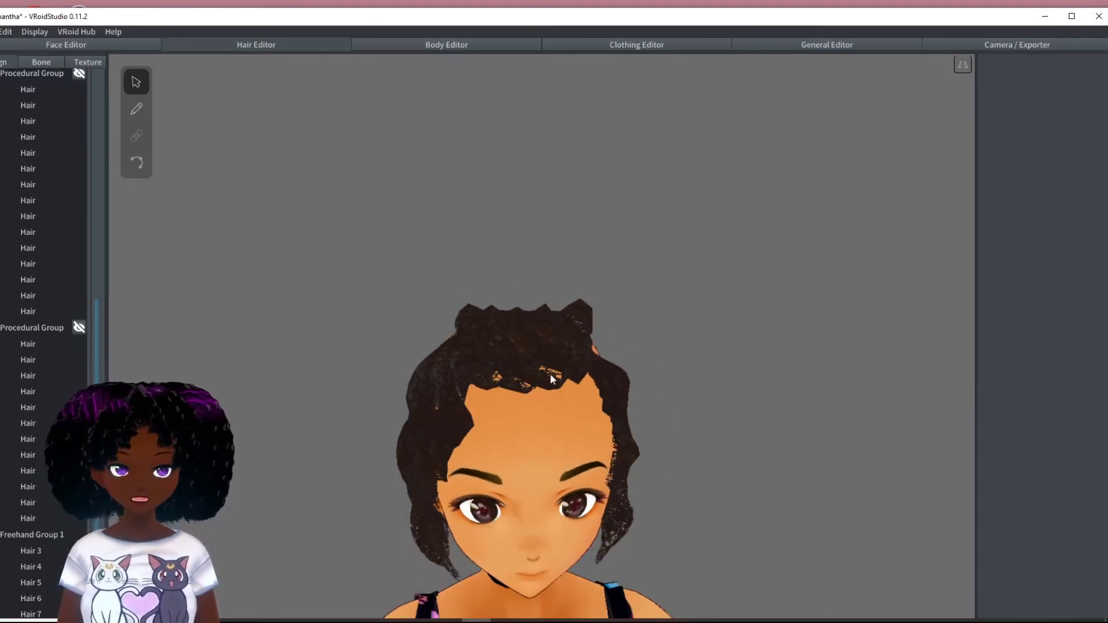
right_drag(626, 337, 584, 383)
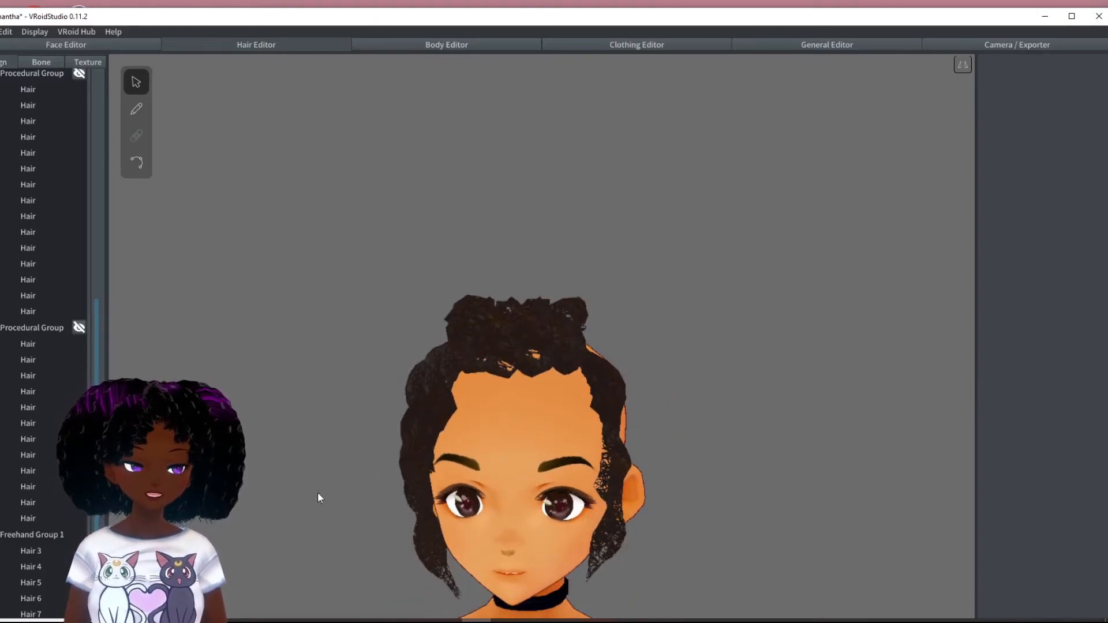
right_drag(662, 442, 678, 435)
right_drag(799, 440, 732, 448)
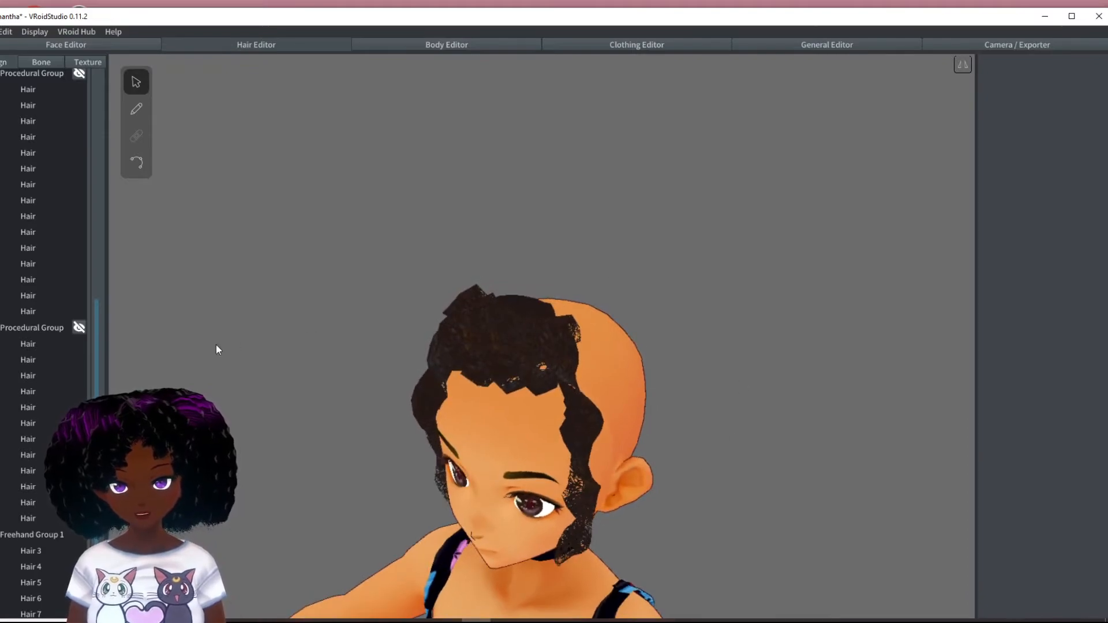
Show Procedural Group 2, Procedural Group 1 and the upper Freehand Group 2, and check the full hairstyle from several angles
click(79, 327)
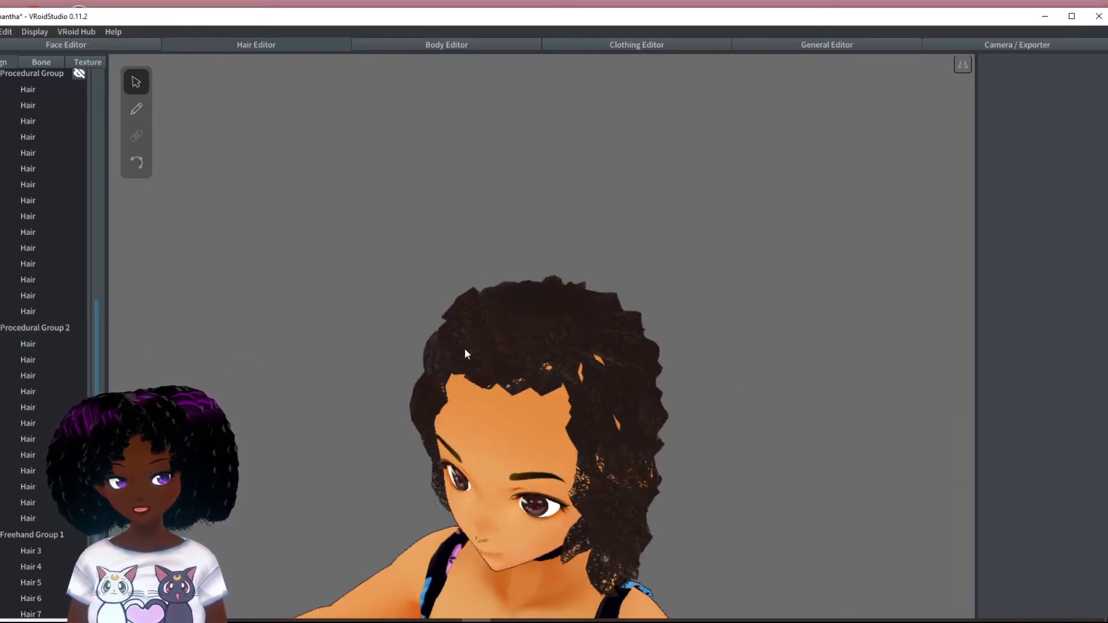
right_drag(461, 348, 499, 342)
scroll(50, 141, up, 5)
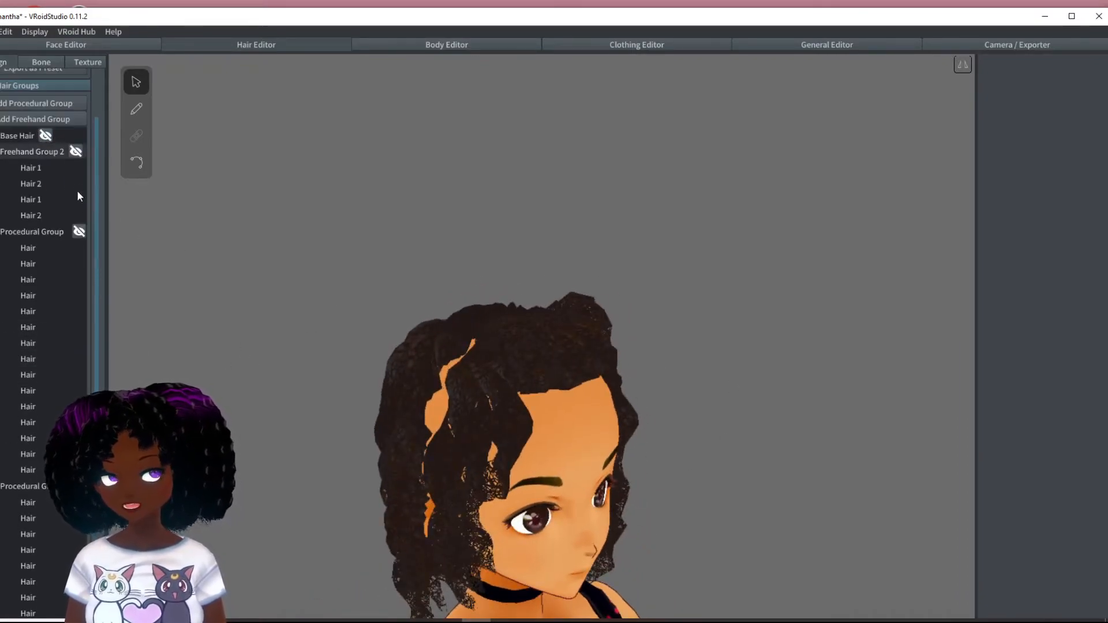
click(79, 231)
right_drag(199, 218, 313, 241)
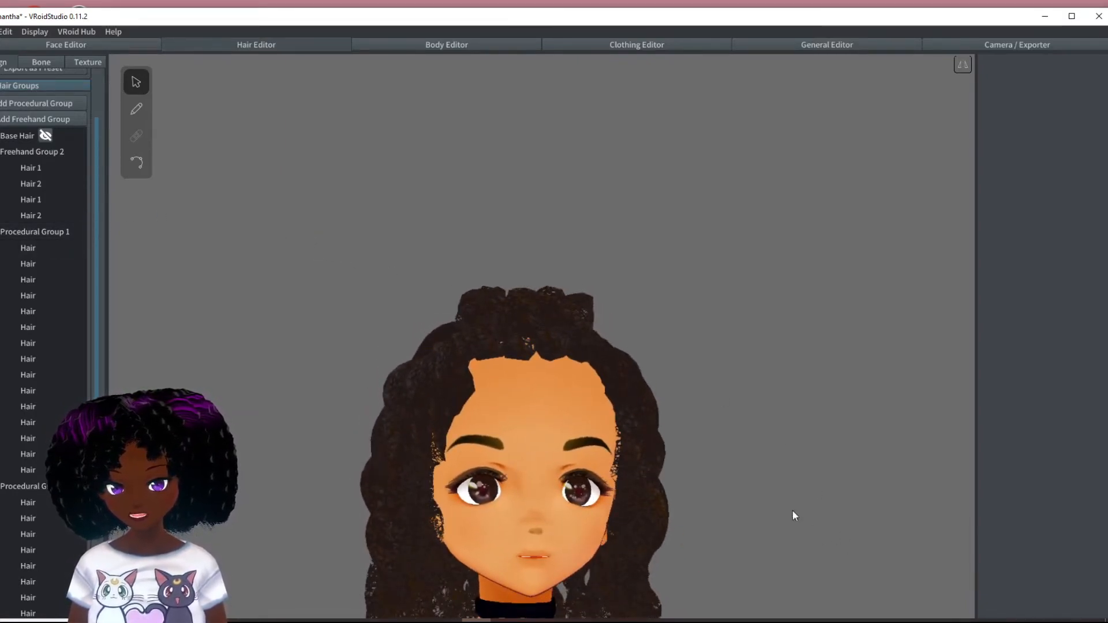
middle_drag(799, 518, 744, 424)
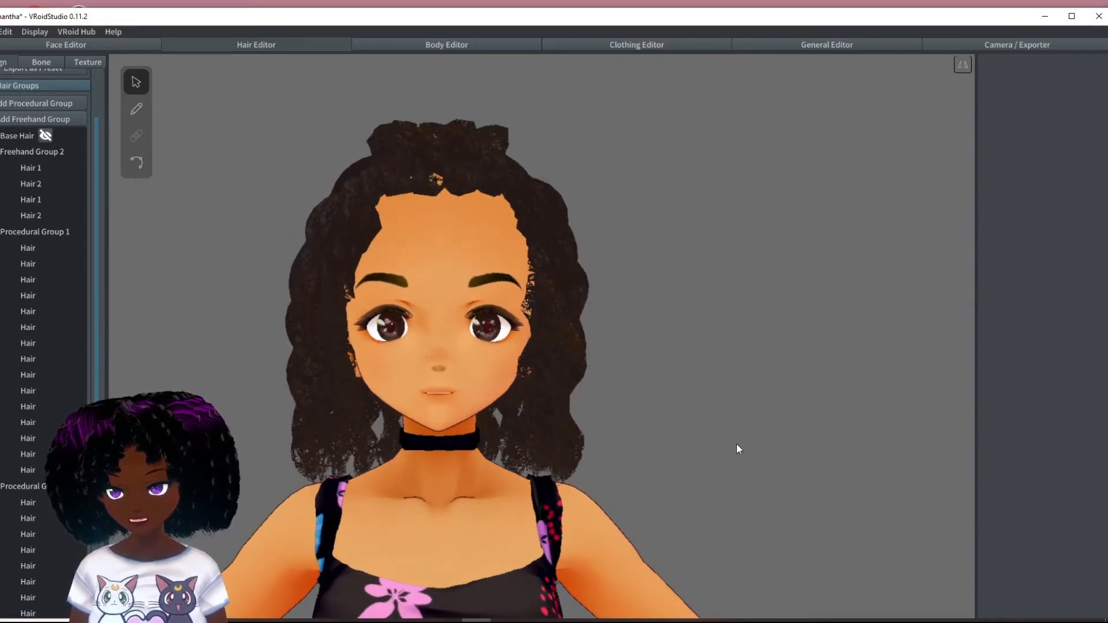
right_drag(657, 398, 619, 250)
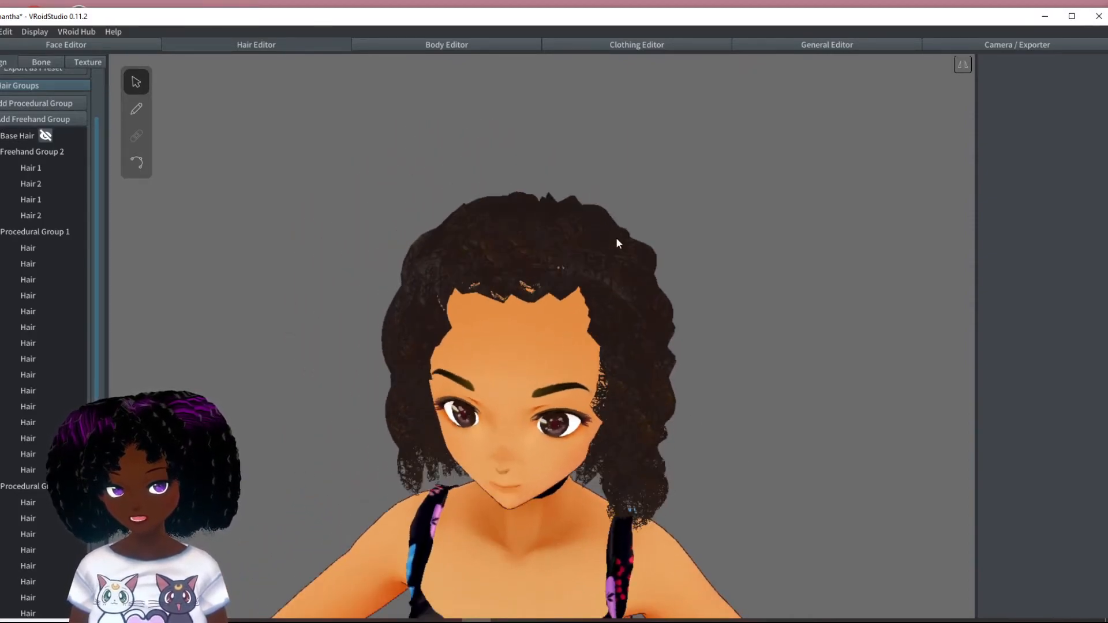
right_drag(552, 224, 565, 215)
right_drag(728, 274, 705, 284)
right_drag(506, 312, 559, 265)
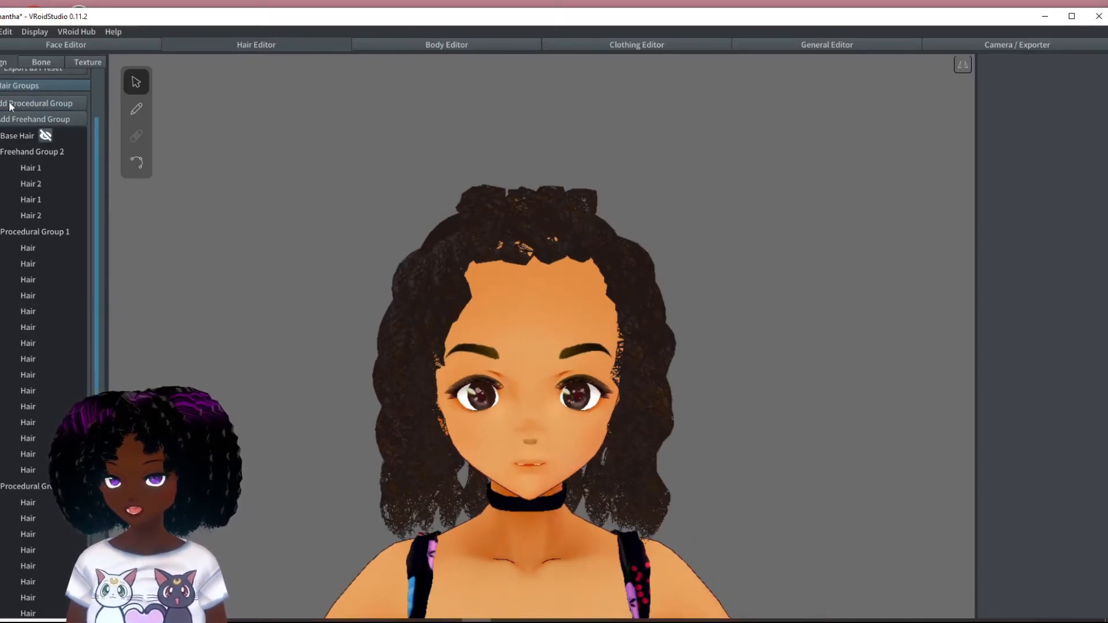
Add a new freehand group and set its guide offset to 0.028
click(28, 120)
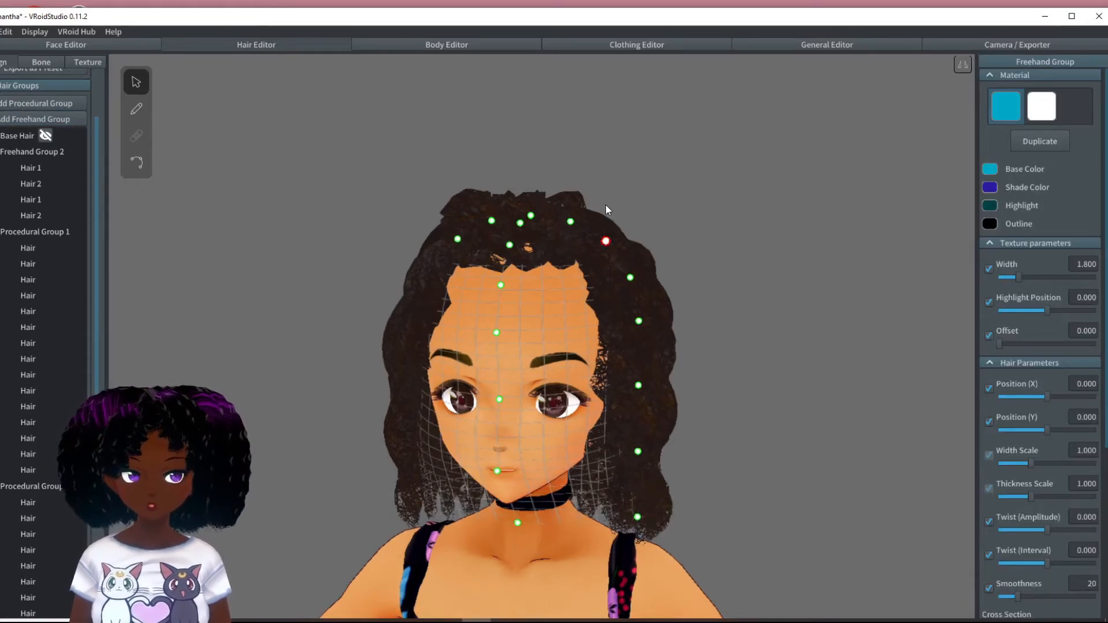
middle_drag(540, 231, 534, 242)
scroll(1073, 554, down, 3)
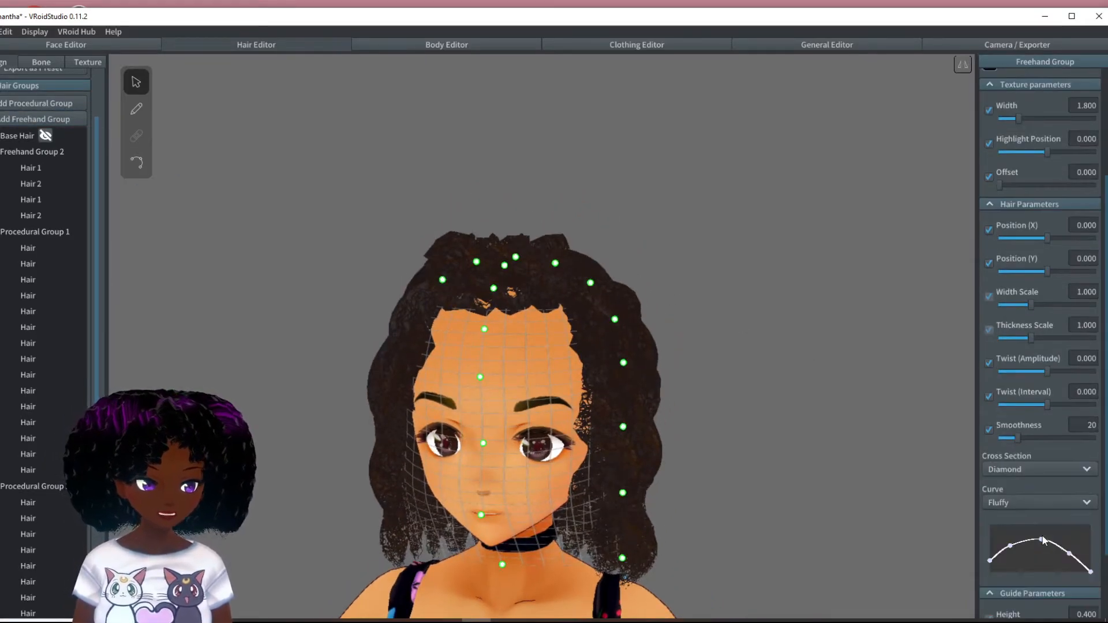
scroll(1028, 397, up, 2)
scroll(1028, 396, down, 4)
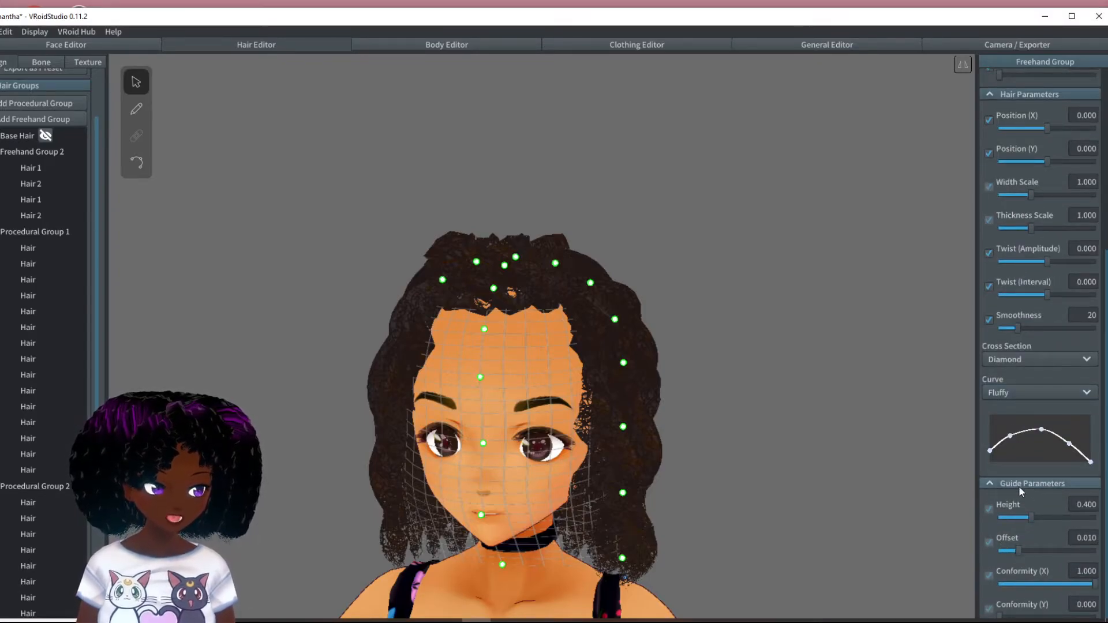
drag(1019, 549, 1052, 548)
right_drag(710, 385, 551, 293)
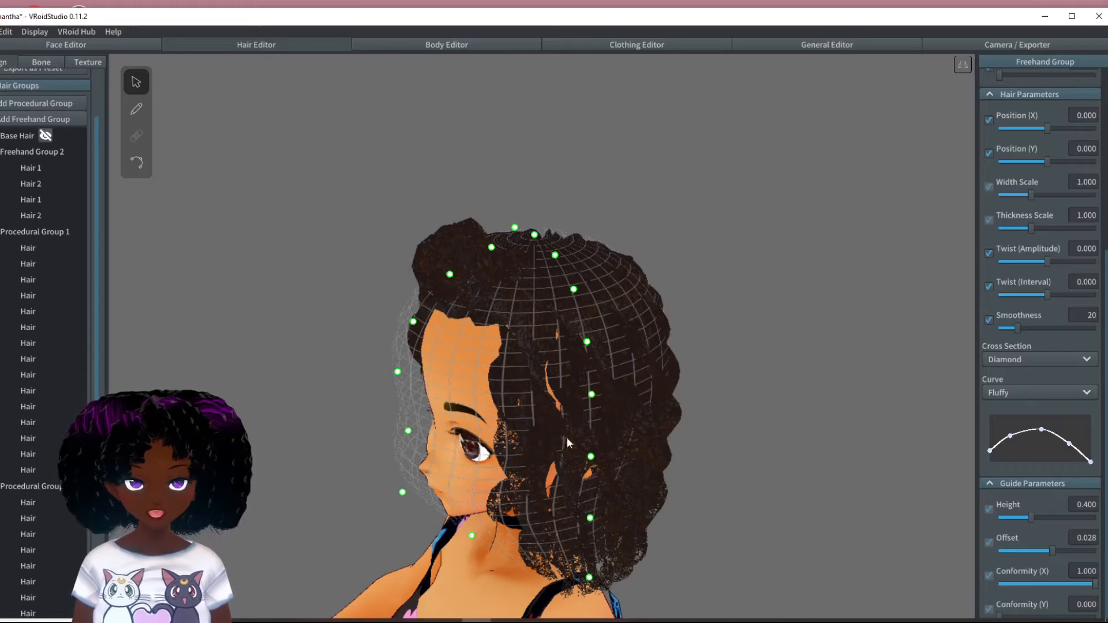
Reshape the new freehand group's guide by moving its upper and middle side control points up and outward from the head
right_drag(617, 362, 680, 352)
right_drag(728, 209, 699, 229)
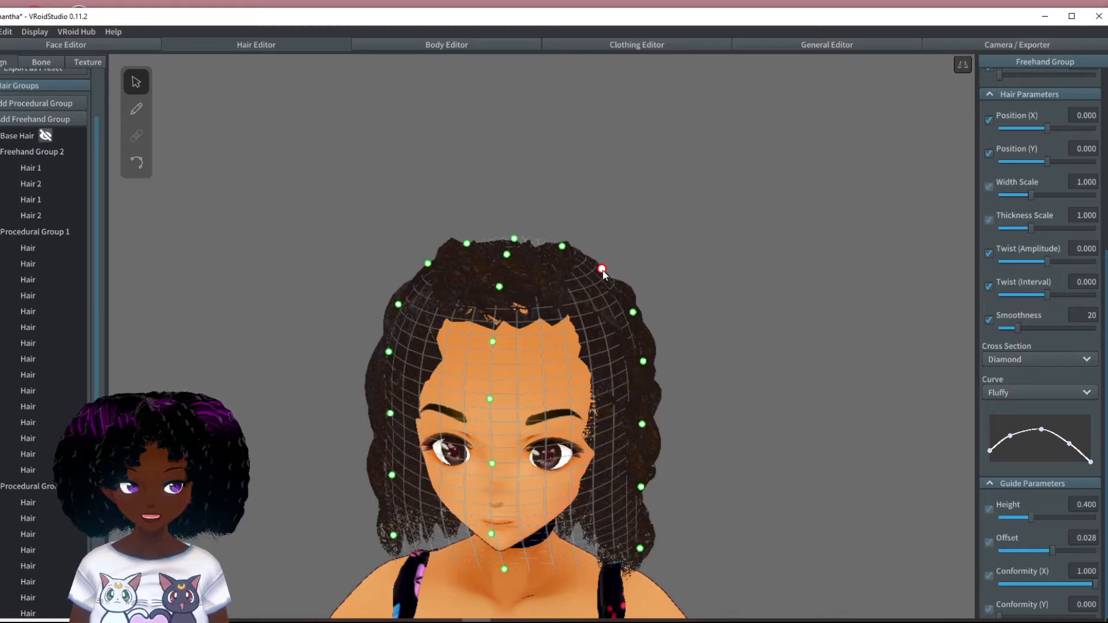
drag(632, 316, 627, 248)
drag(643, 362, 670, 260)
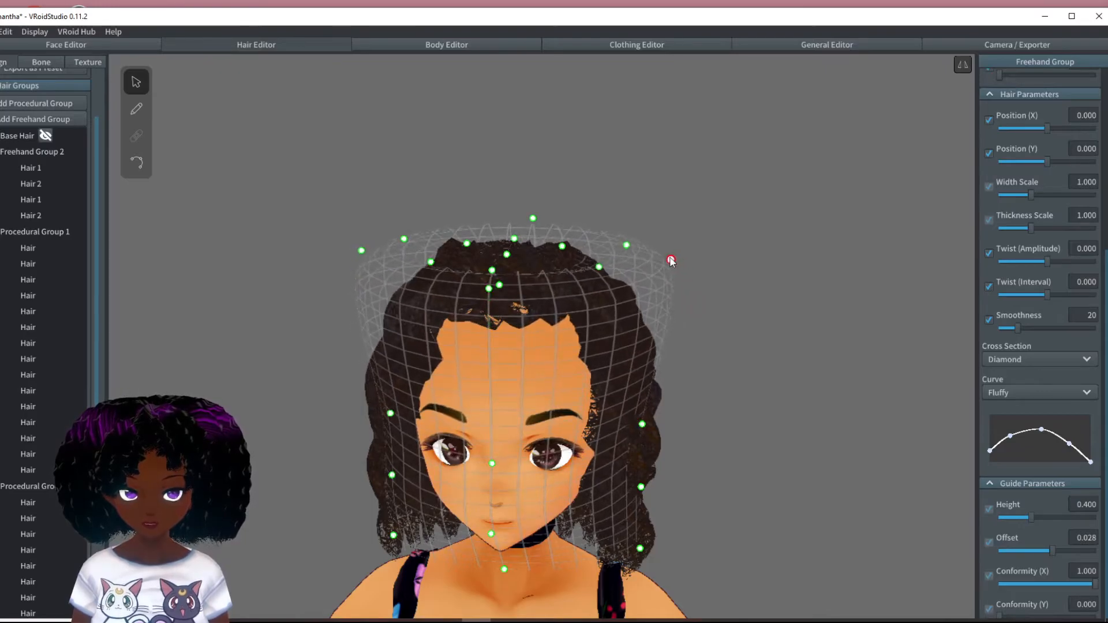
drag(642, 424, 683, 291)
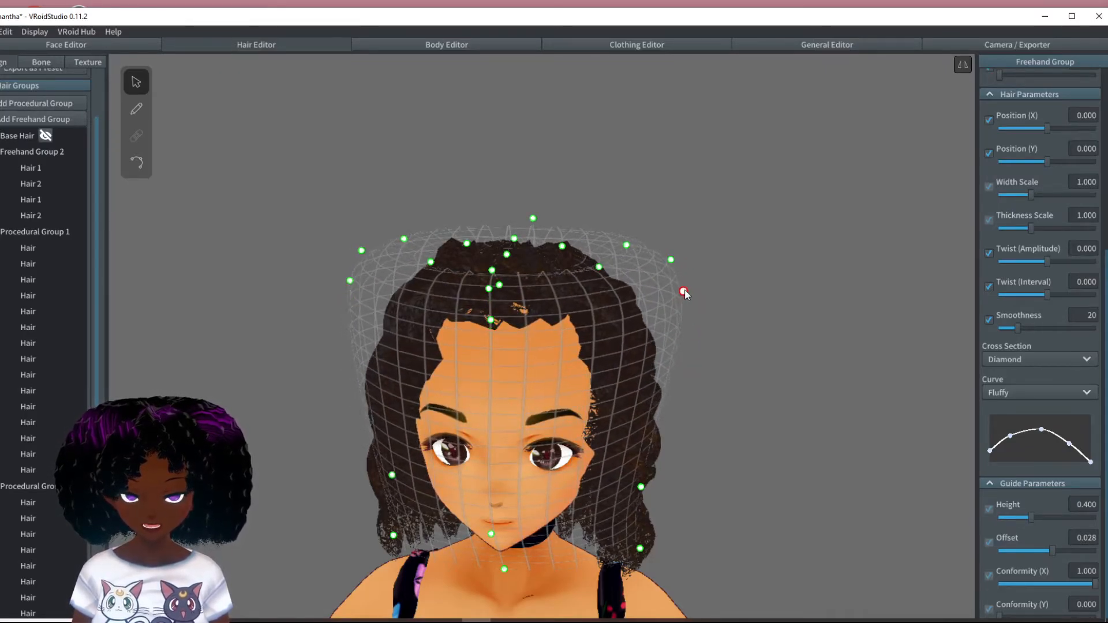
Reselect Freehand Group 3 and raise the guide's lowest side control points so the guide bulges beside the top of the head
click(642, 489)
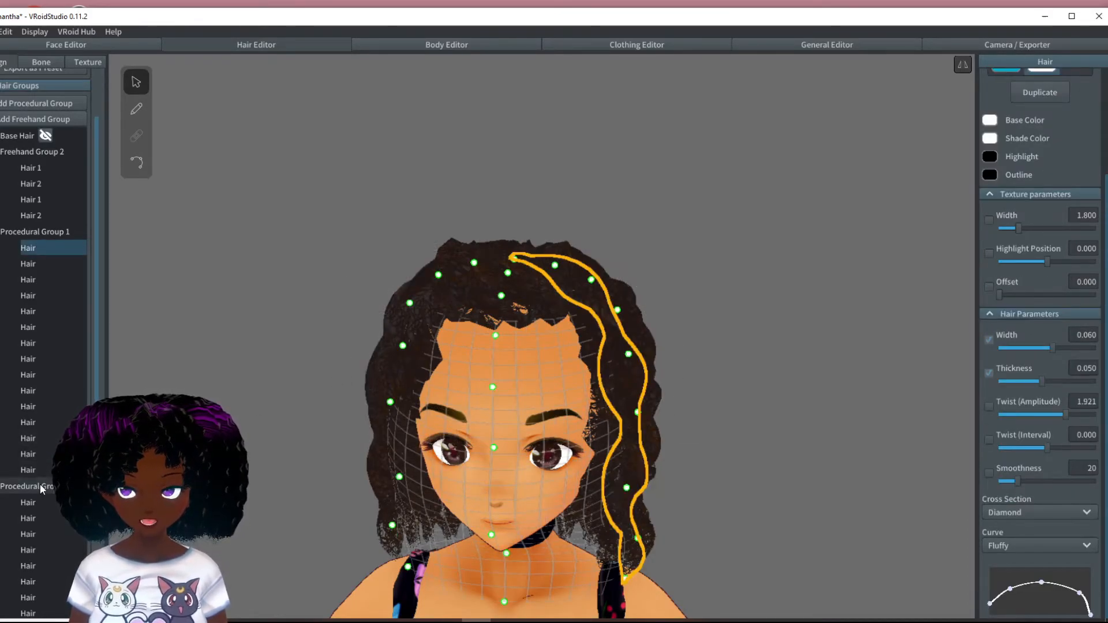
scroll(39, 483, down, 5)
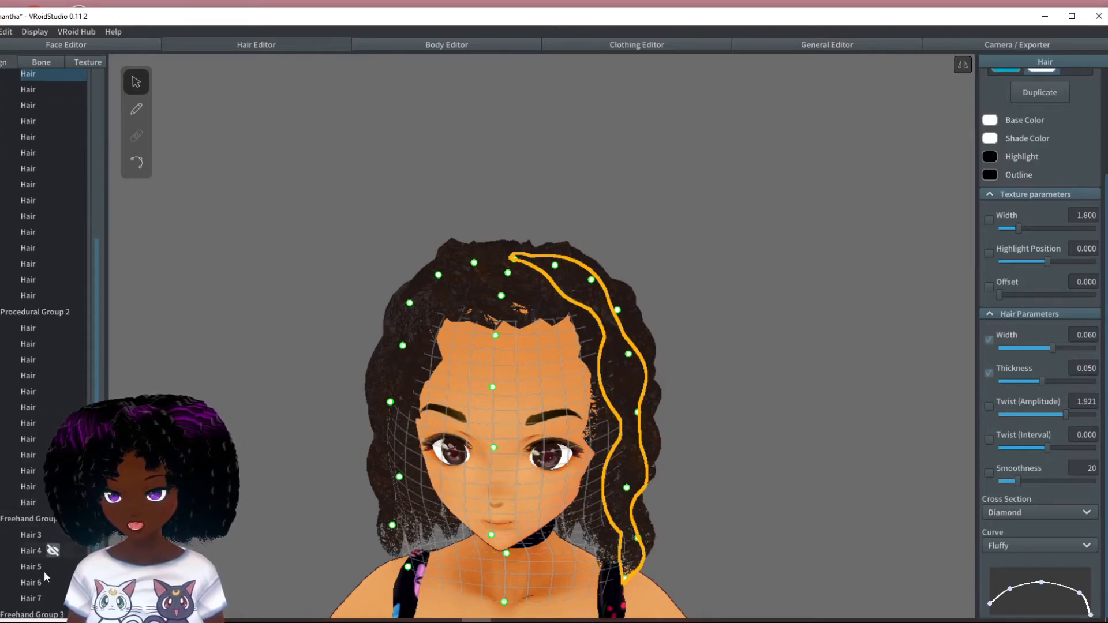
click(33, 615)
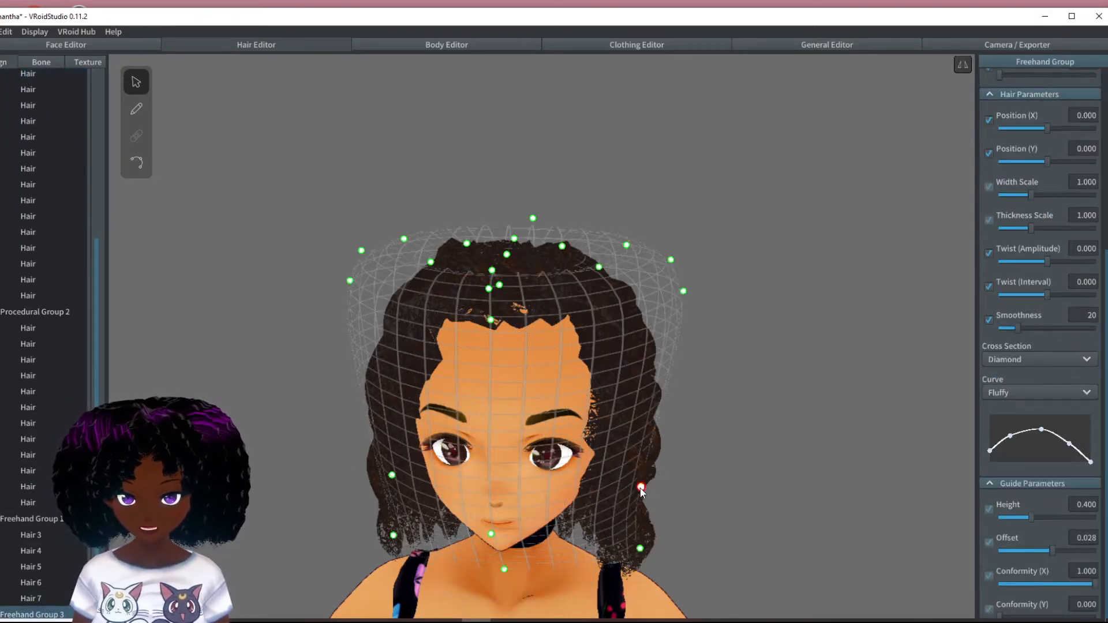
drag(652, 462, 678, 344)
drag(641, 548, 643, 369)
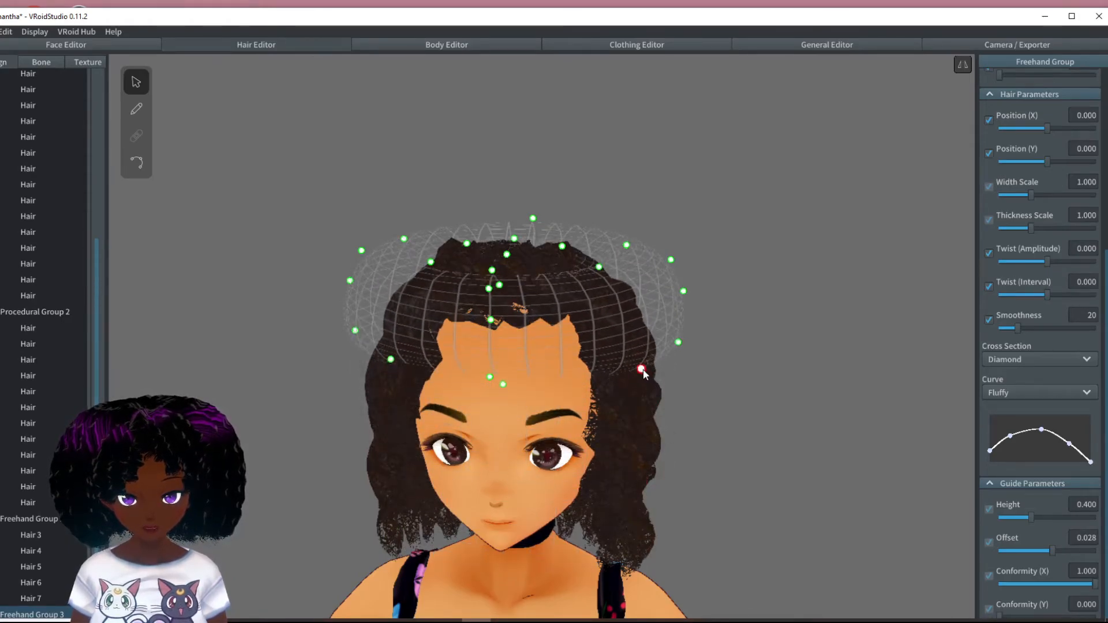
Nudge the guide's inner side control point slightly inward and upward, and check the bulge from the front and above
scroll(635, 279, up, 6)
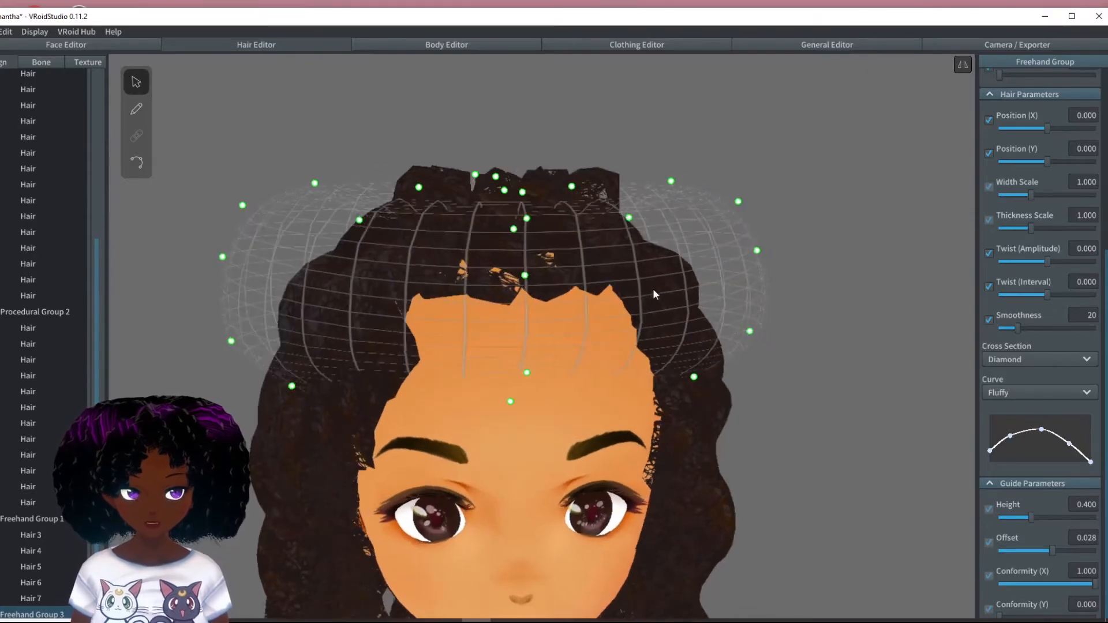
right_drag(698, 298, 648, 241)
drag(633, 221, 624, 213)
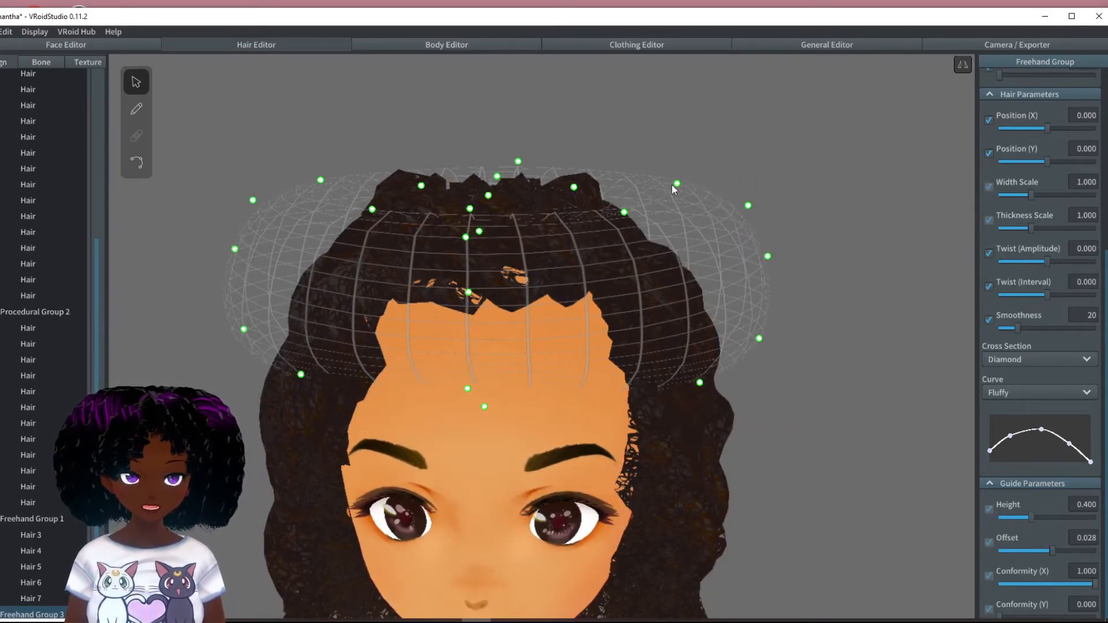
right_drag(673, 173, 783, 210)
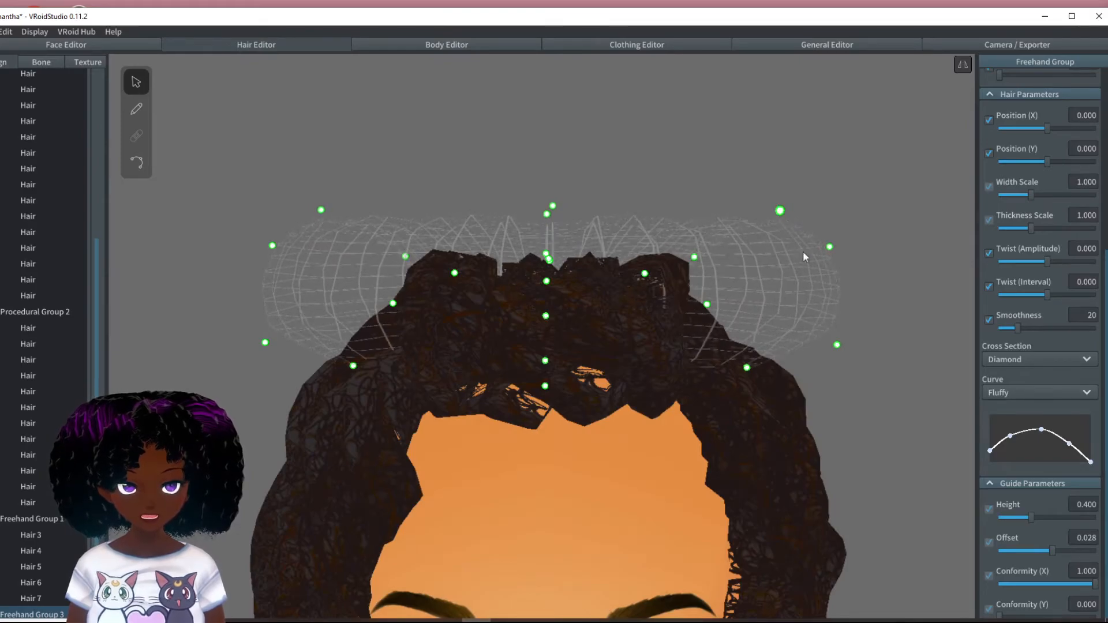
right_drag(784, 309, 790, 312)
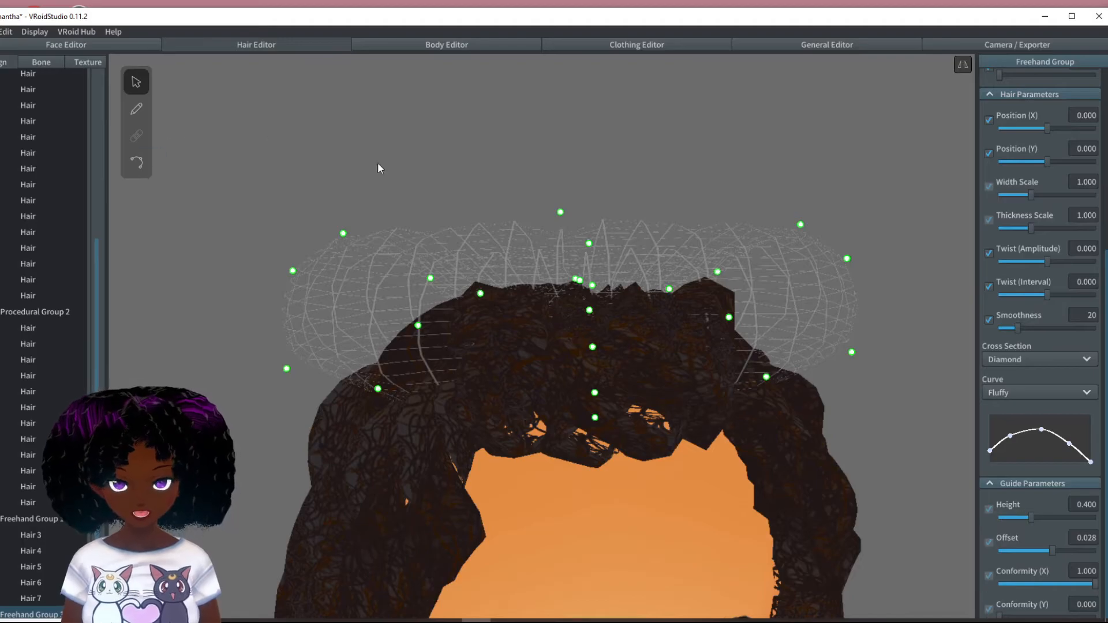
right_drag(582, 281, 676, 448)
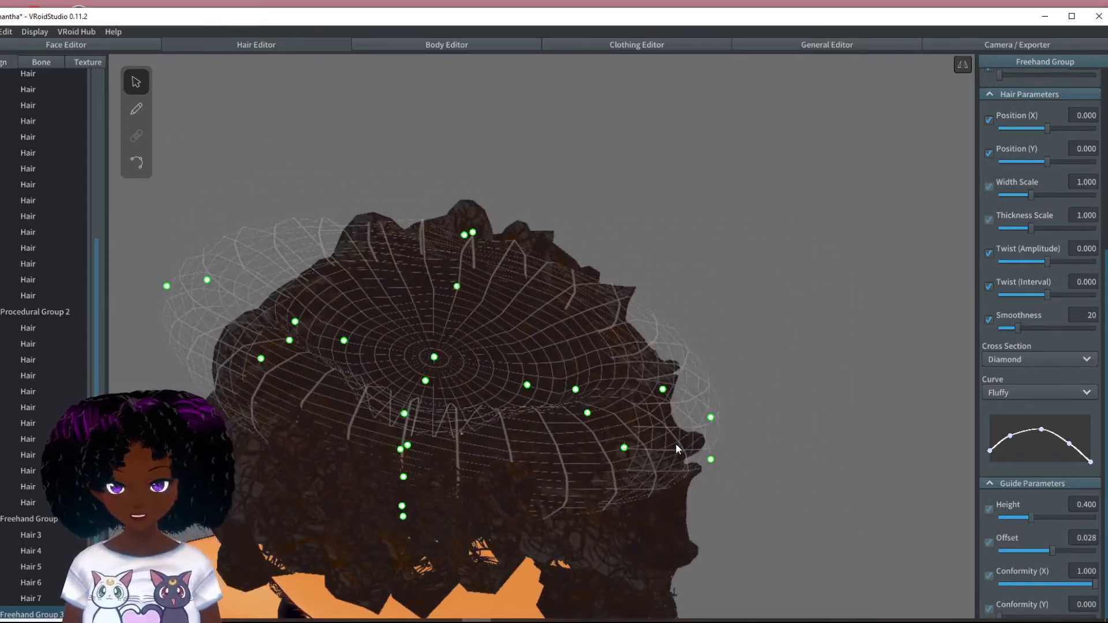
Draw three mirrored strands with the hair brush, running from the crown outward over the raised side guide
click(149, 113)
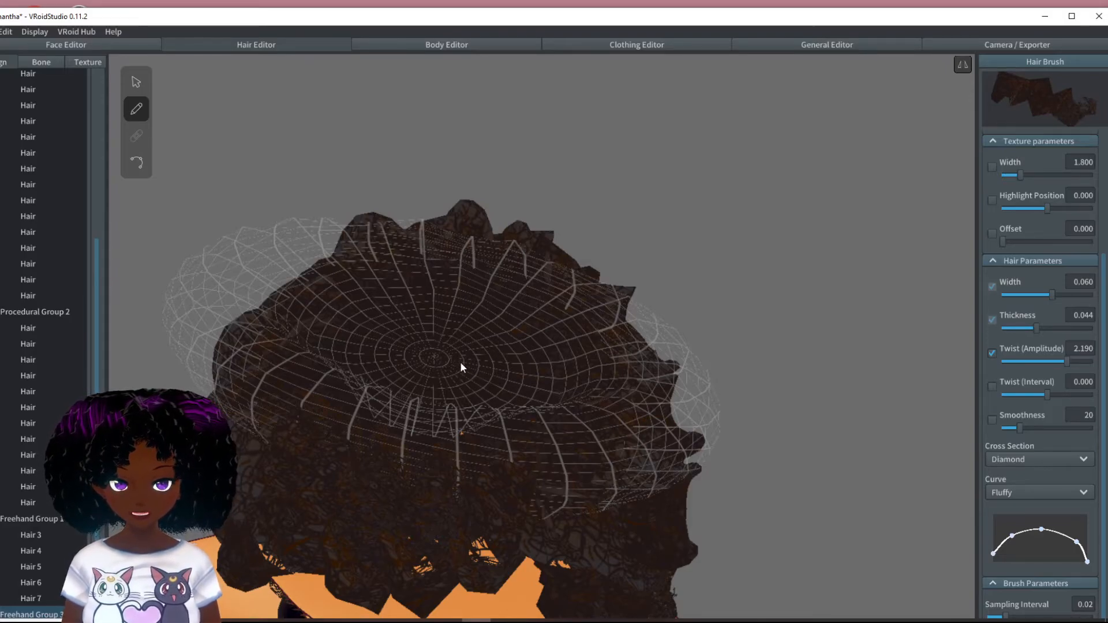
mouse_move(452, 362)
mouse_down()
mouse_move(653, 404)
mouse_move(708, 462)
mouse_up()
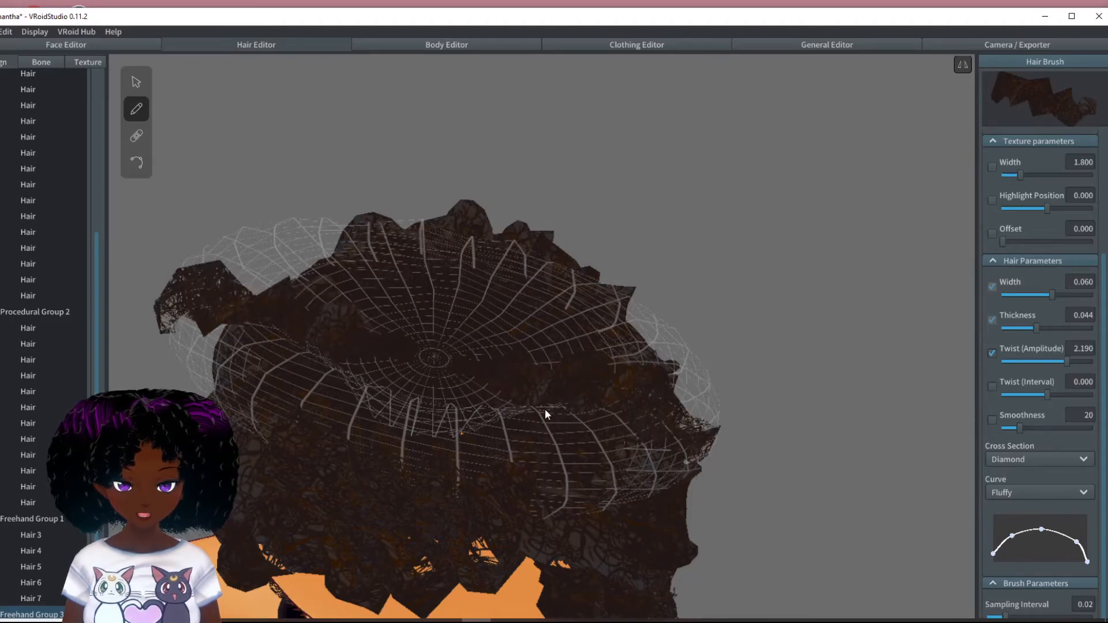
drag(643, 456, 667, 476)
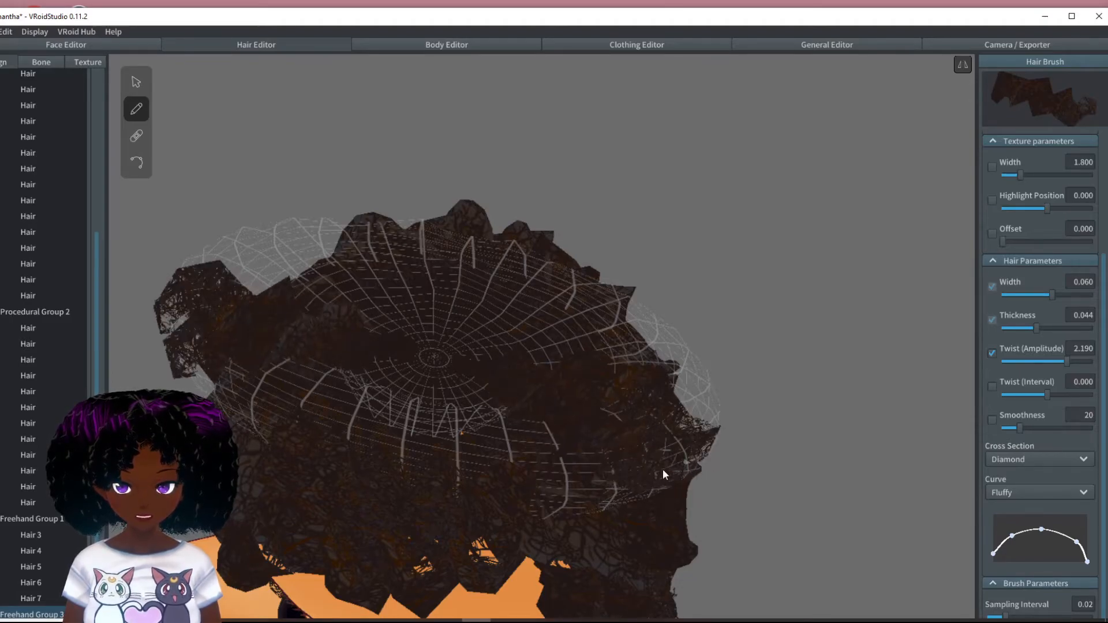
mouse_move(538, 350)
mouse_down()
mouse_move(652, 371)
mouse_move(728, 431)
mouse_up()
Switch to control point editing and select the front one of the new side strands
right_drag(723, 423, 720, 384)
click(137, 163)
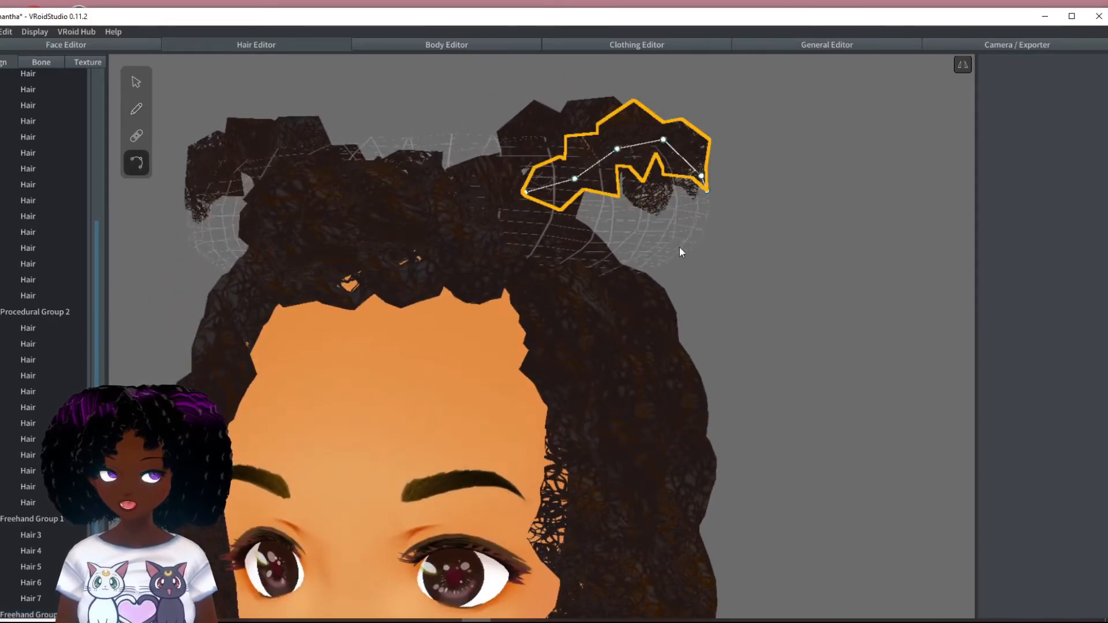
mouse_move(672, 208)
right_down()
mouse_move(661, 217)
mouse_move(670, 215)
right_up()
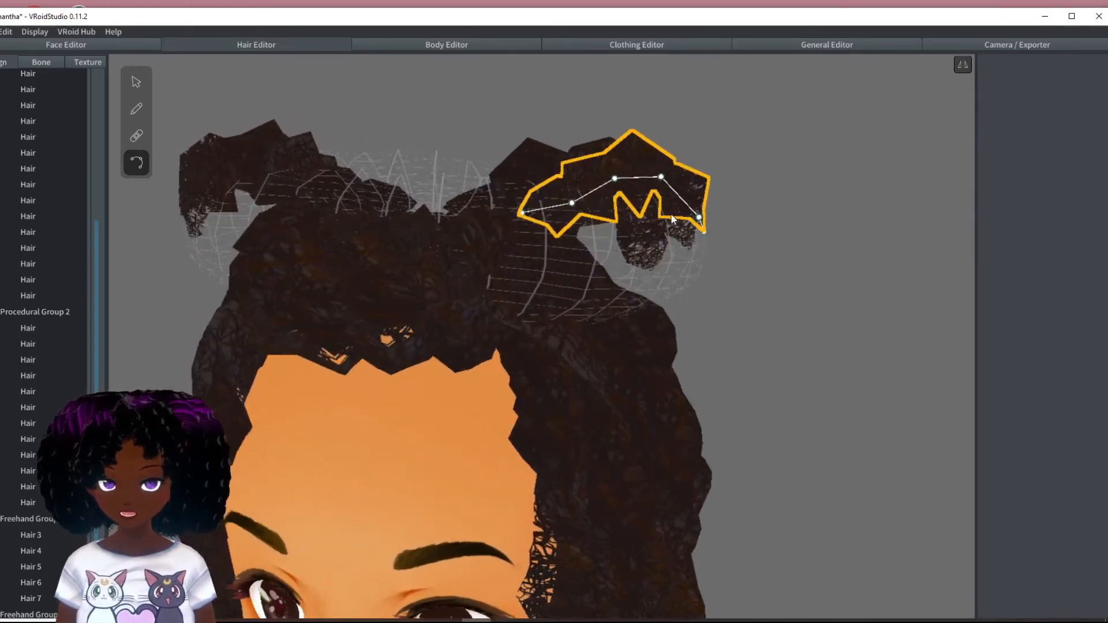
click(642, 241)
right_drag(646, 258, 638, 255)
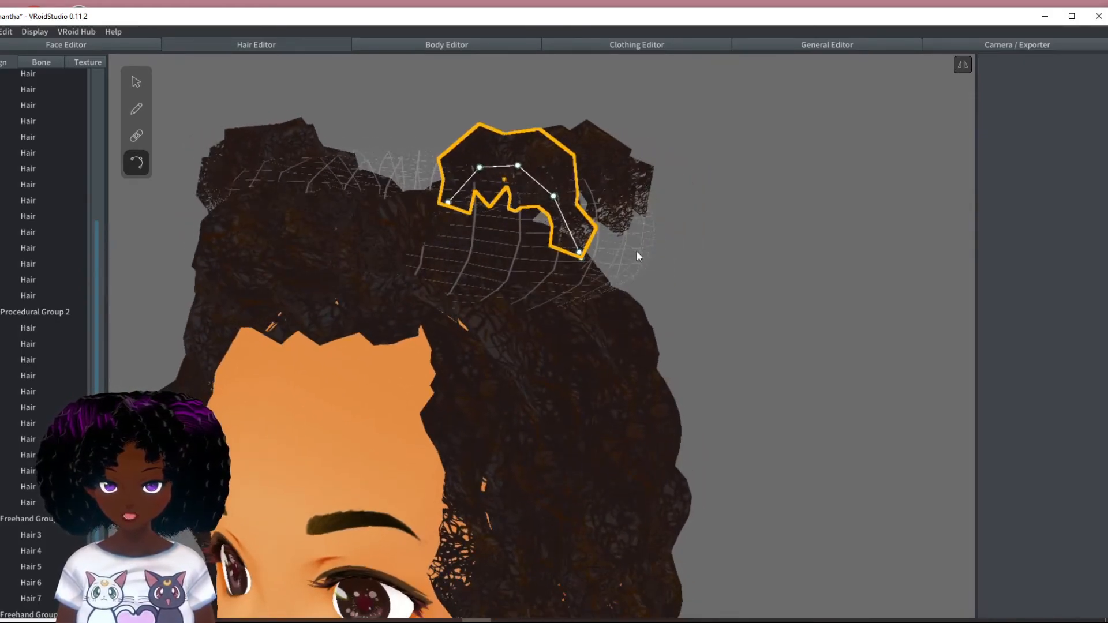
click(582, 264)
click(136, 82)
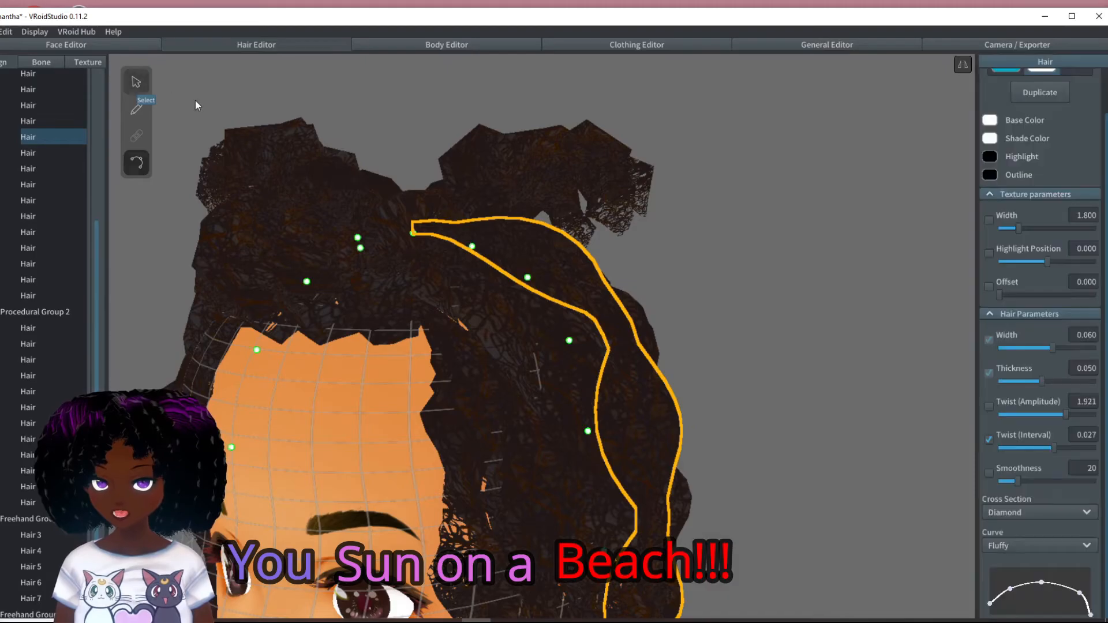
click(548, 179)
click(145, 159)
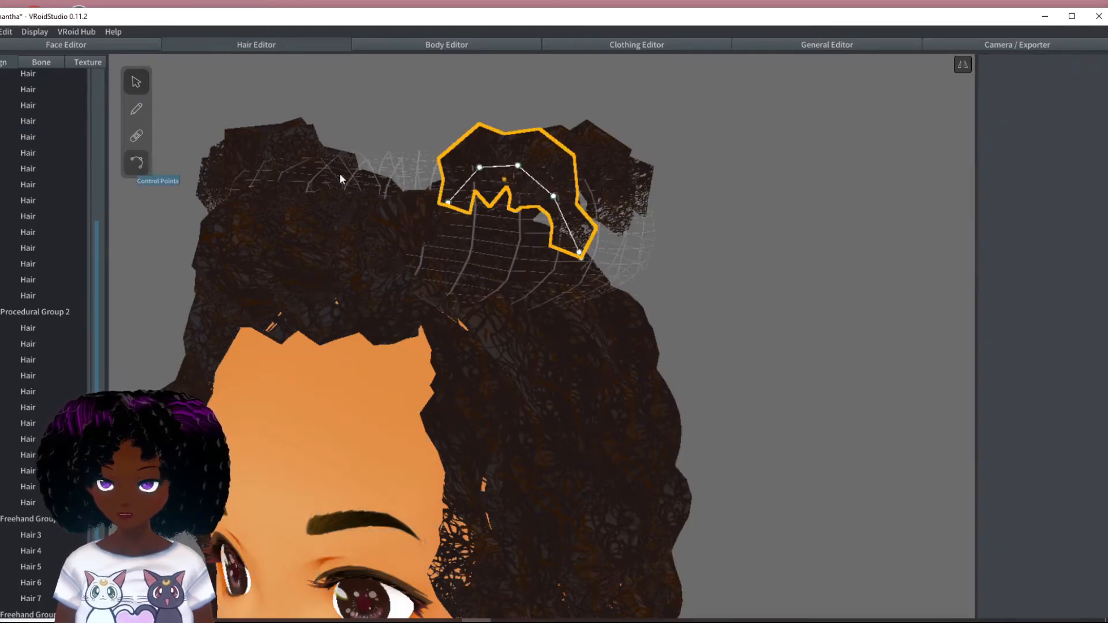
Curl the front side strand's end down to the head and shift its end point backward
drag(581, 259, 563, 307)
right_drag(562, 307, 642, 289)
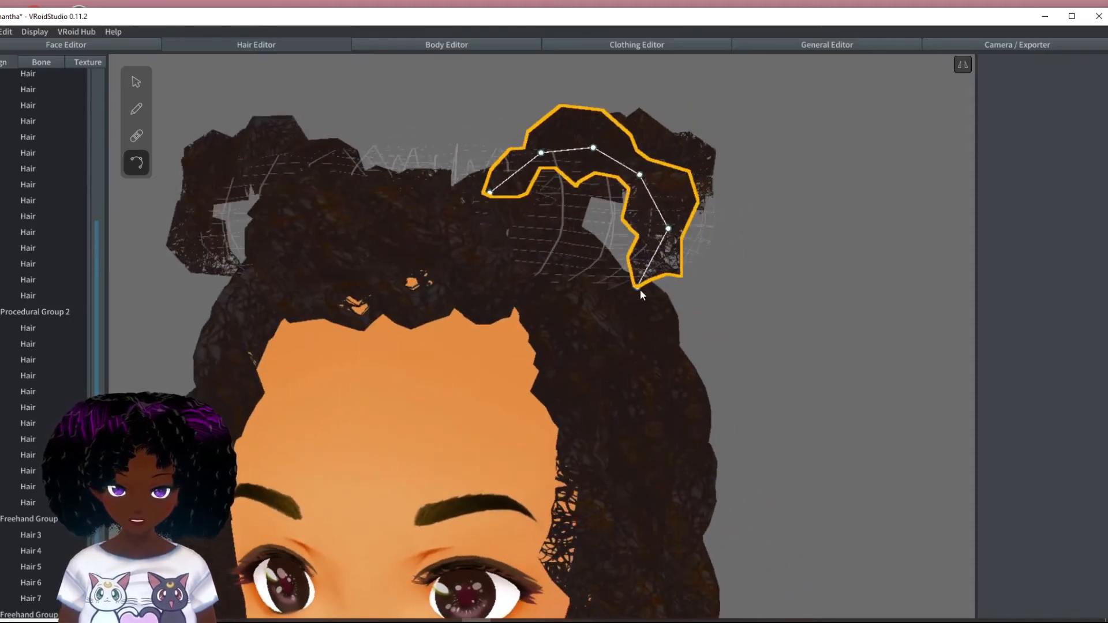
click(577, 293)
right_drag(569, 304, 548, 301)
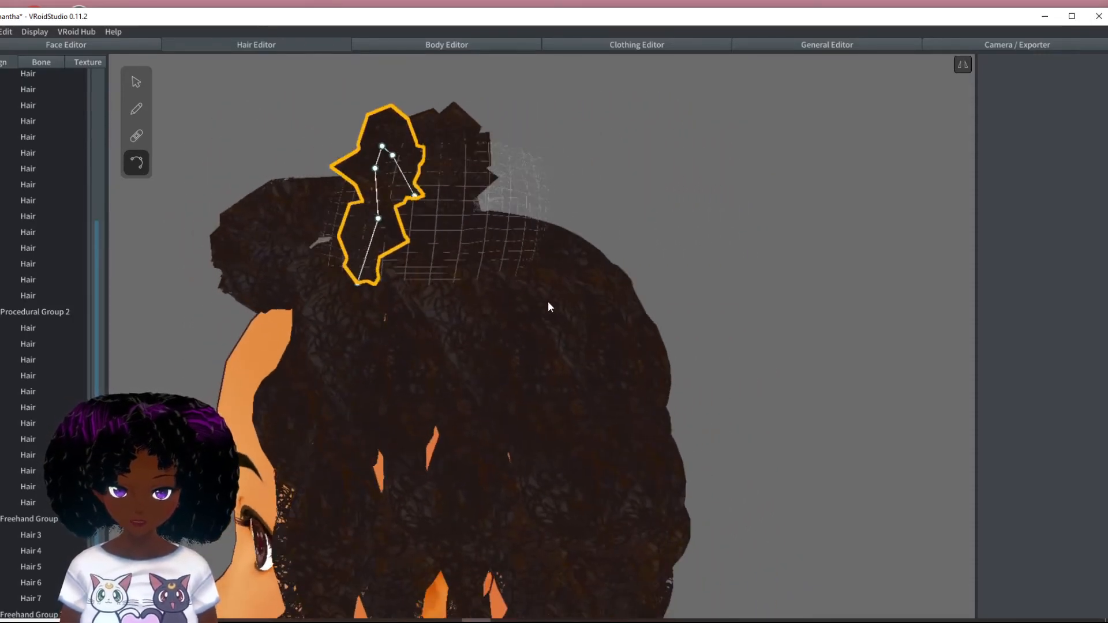
drag(359, 285, 392, 291)
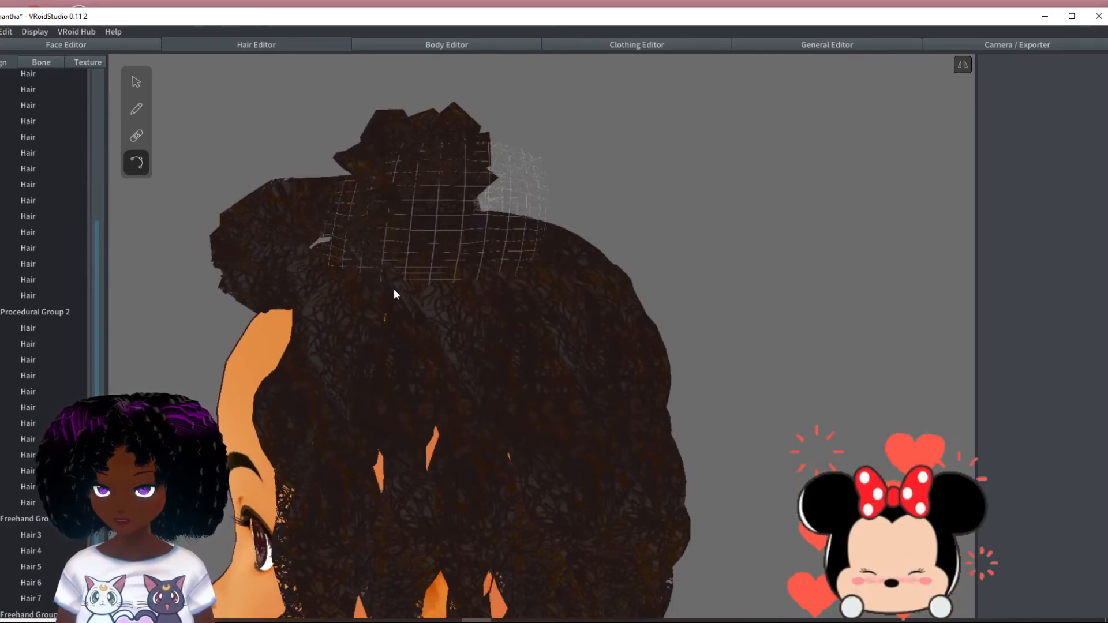
Bend the middle side strand's end down toward the head by repositioning its end control points
right_drag(424, 167, 642, 277)
right_drag(627, 319, 631, 298)
drag(622, 252, 585, 314)
right_drag(586, 314, 603, 273)
drag(584, 214, 541, 247)
right_drag(555, 153, 603, 182)
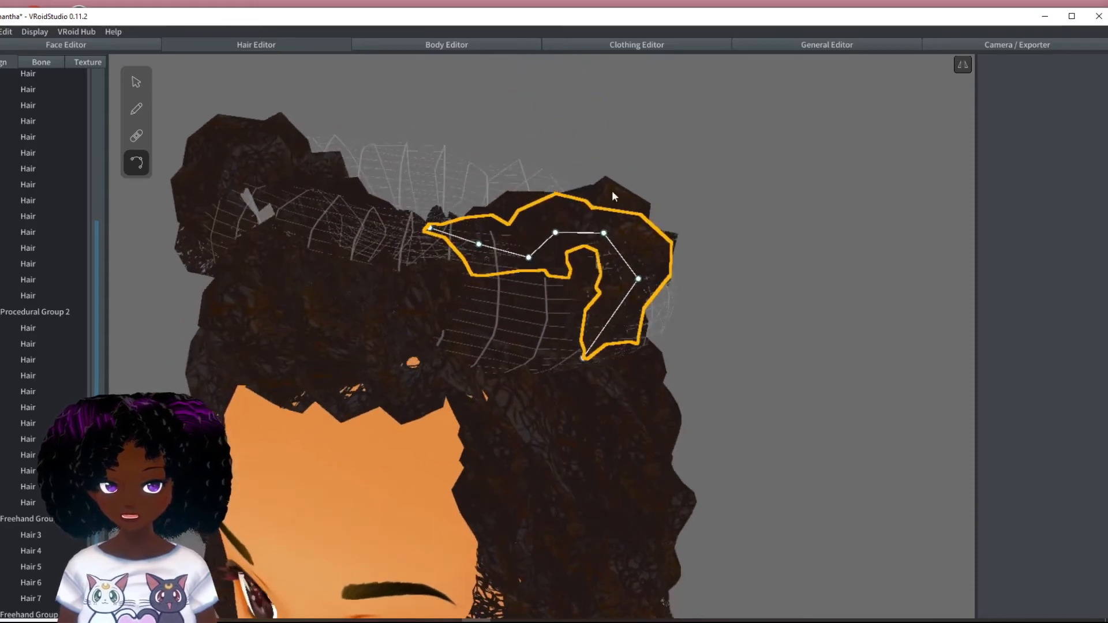
Round out the middle side strand's loop by moving its outer control points lower and farther outward
drag(638, 279, 641, 322)
right_drag(642, 321, 636, 223)
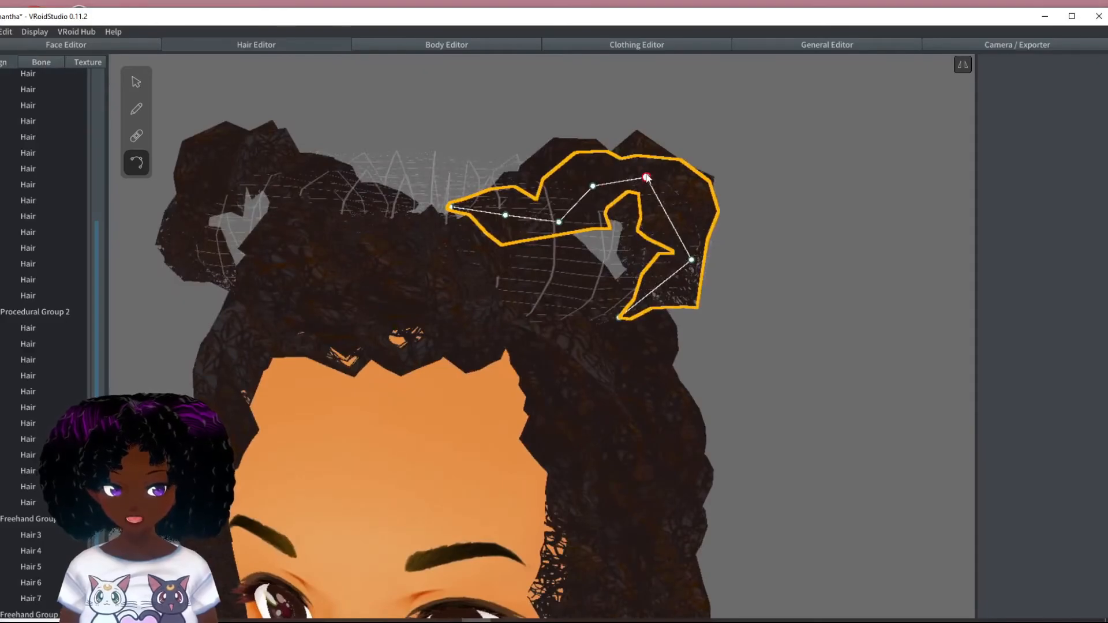
drag(647, 180, 668, 194)
right_drag(667, 194, 669, 240)
right_drag(597, 235, 419, 195)
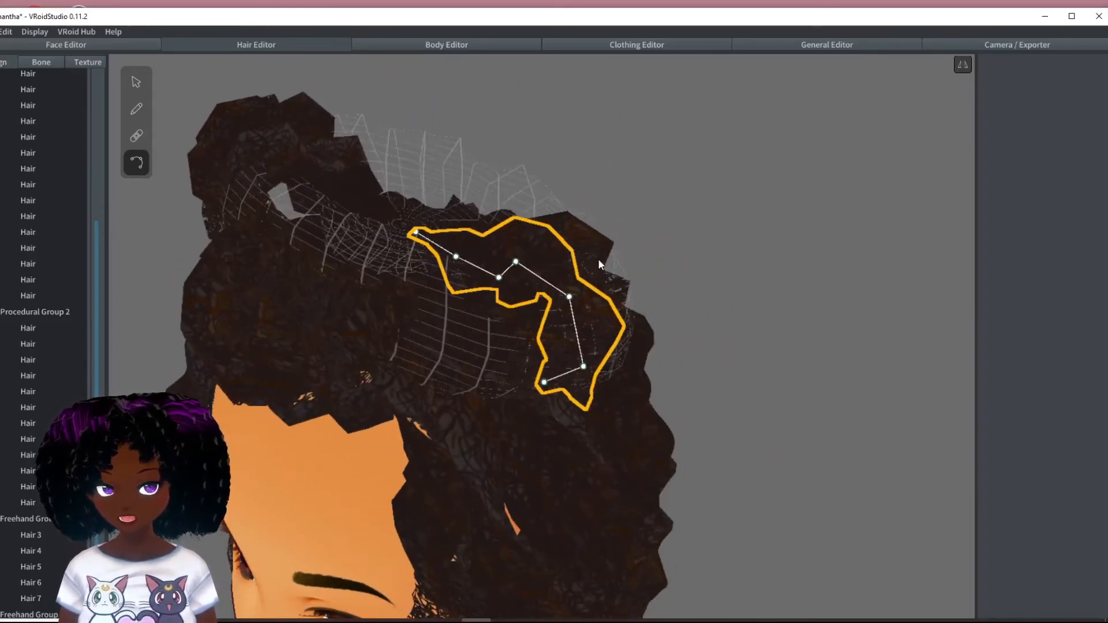
right_drag(636, 293, 612, 265)
Curl the rear side strand down to the head and spread its outer control points into a rounder loop
drag(525, 182, 515, 285)
right_drag(515, 282, 462, 199)
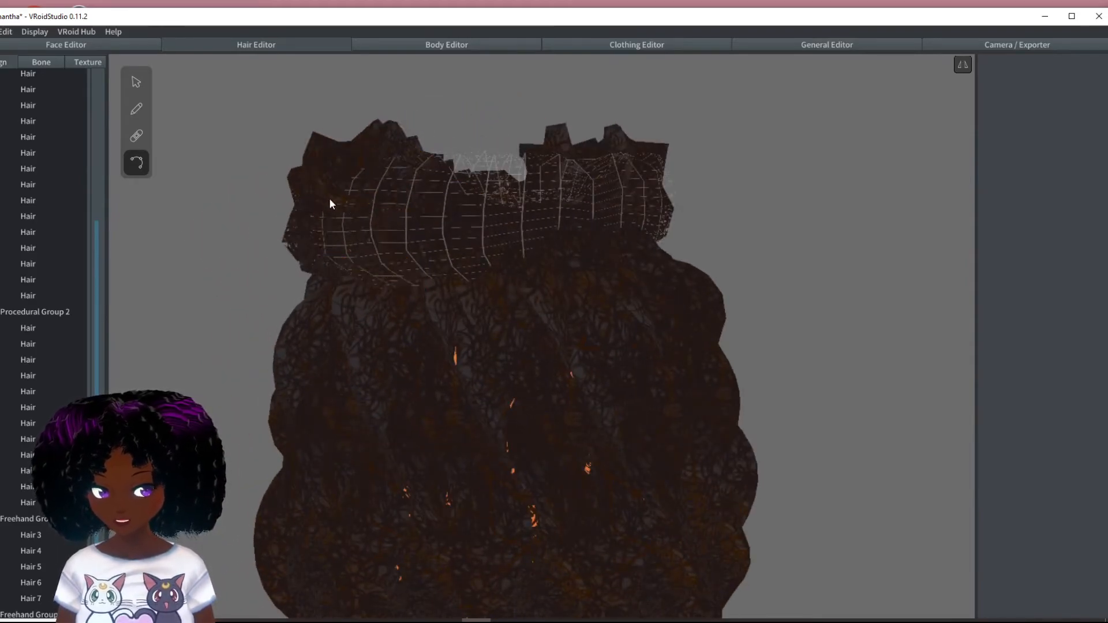
click(337, 247)
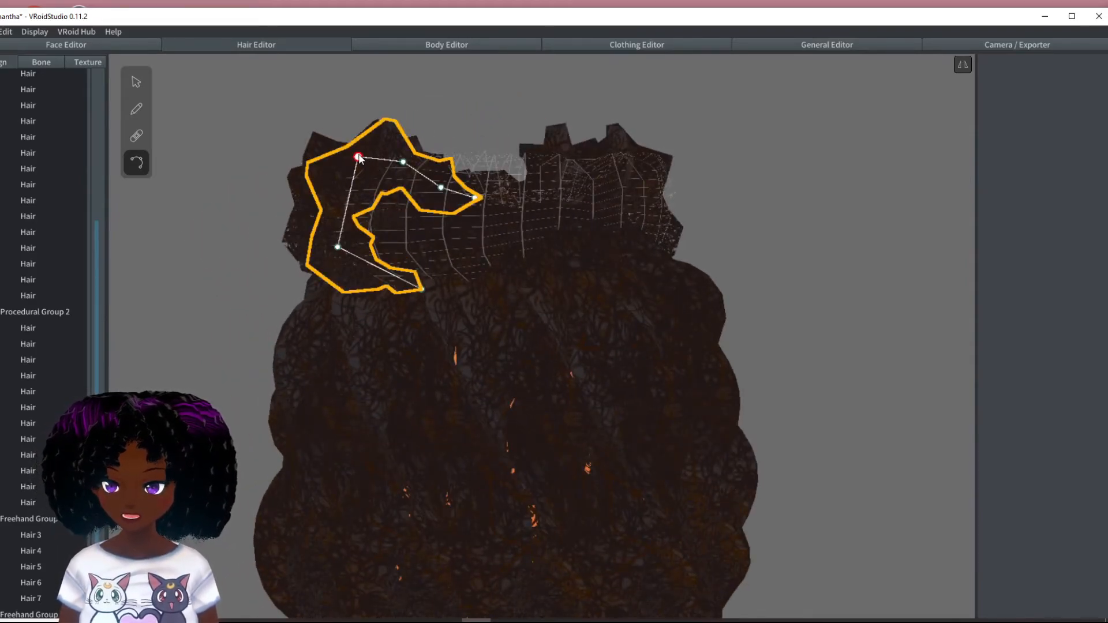
click(329, 193)
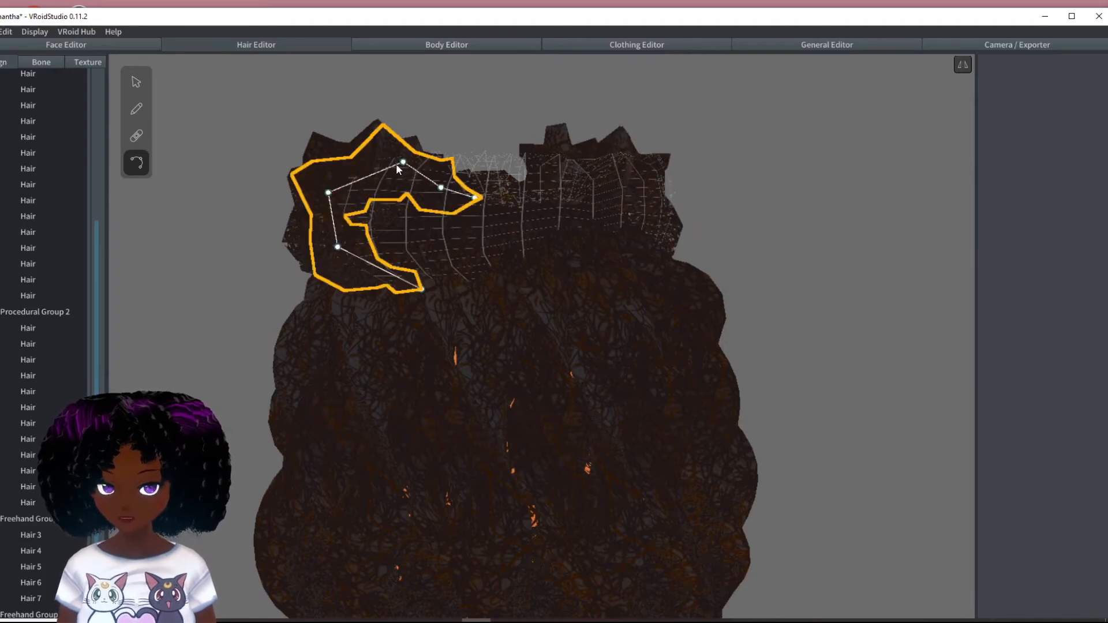
click(358, 159)
right_drag(359, 159, 449, 230)
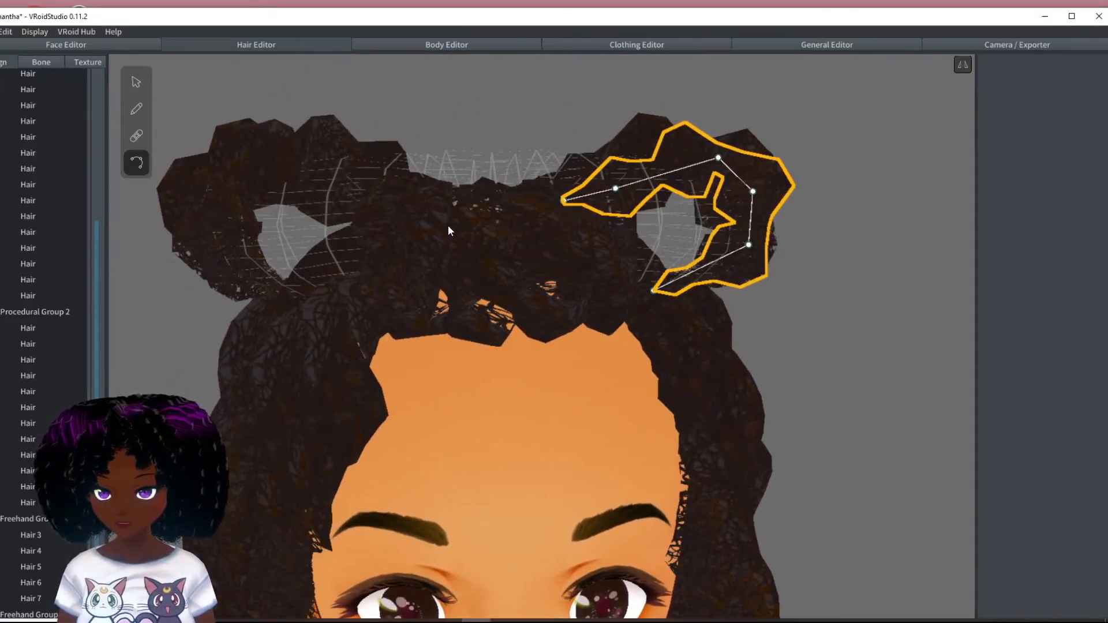
Deselect the strand and examine the two looped side buns from the front, above and behind
right_drag(605, 306, 620, 304)
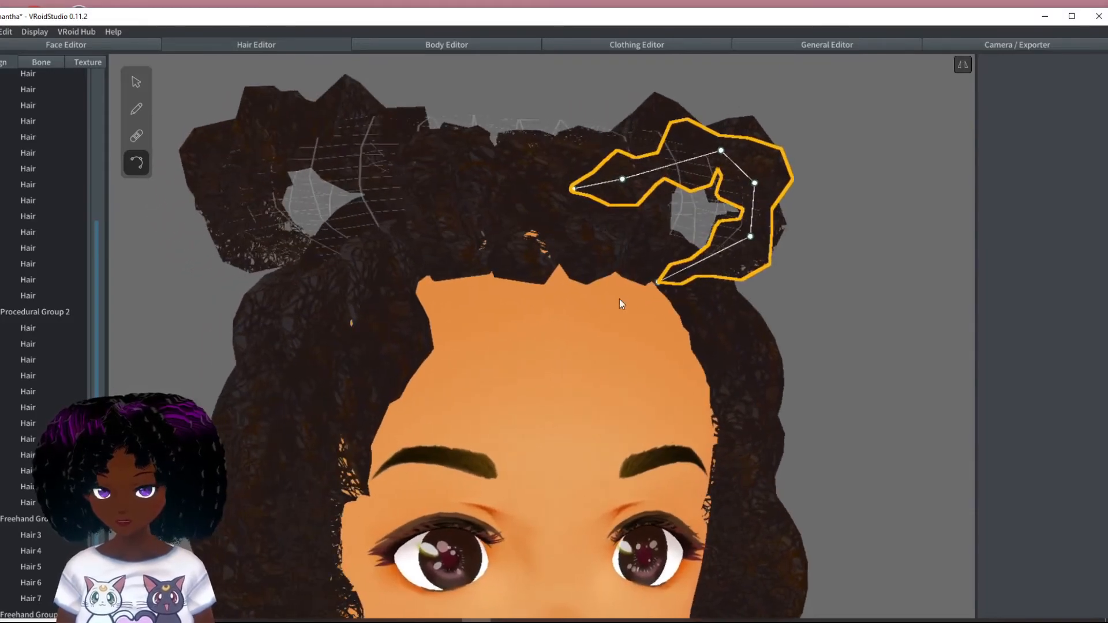
click(855, 385)
scroll(854, 408, down, 5)
scroll(818, 430, down, 4)
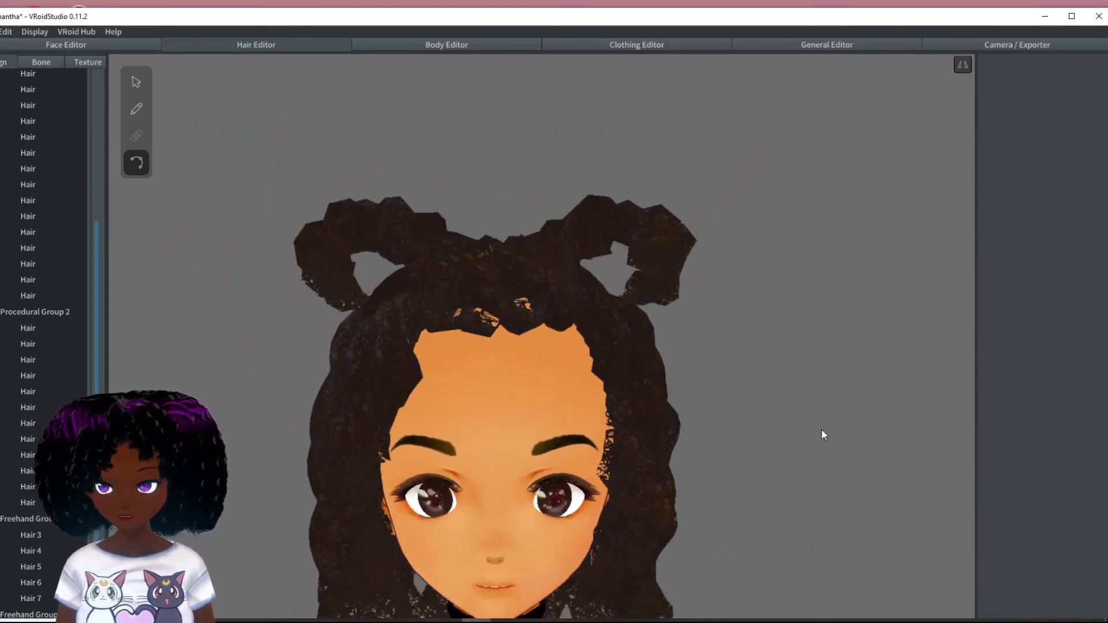
mouse_move(714, 416)
right_down()
mouse_move(696, 414)
mouse_move(718, 415)
mouse_move(705, 407)
right_up()
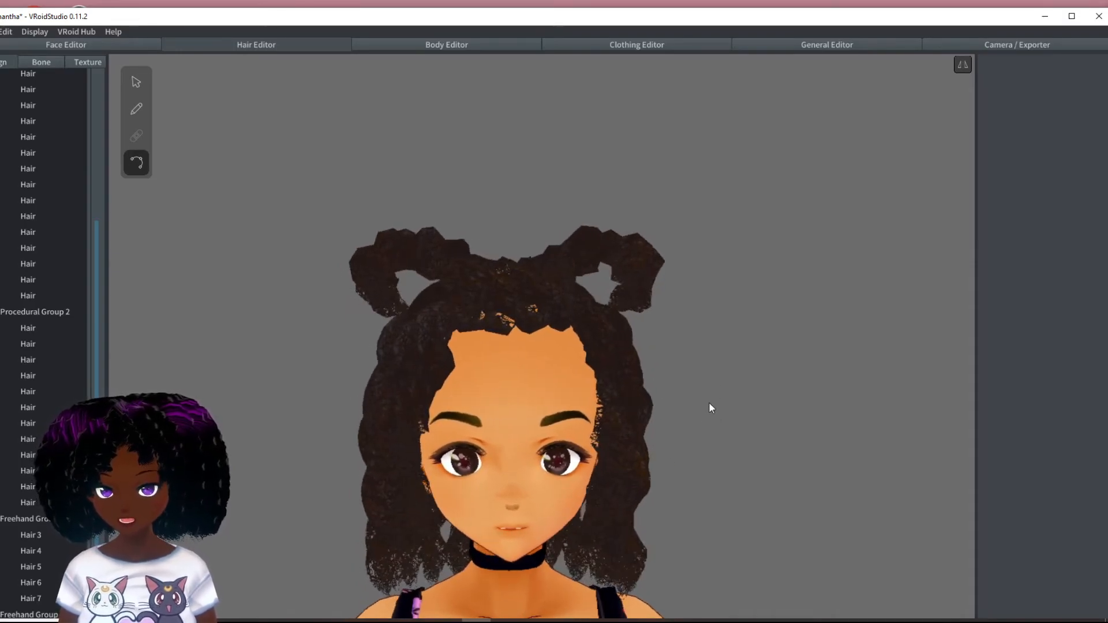
scroll(692, 298, up, 5)
right_drag(693, 297, 663, 345)
right_drag(545, 328, 496, 331)
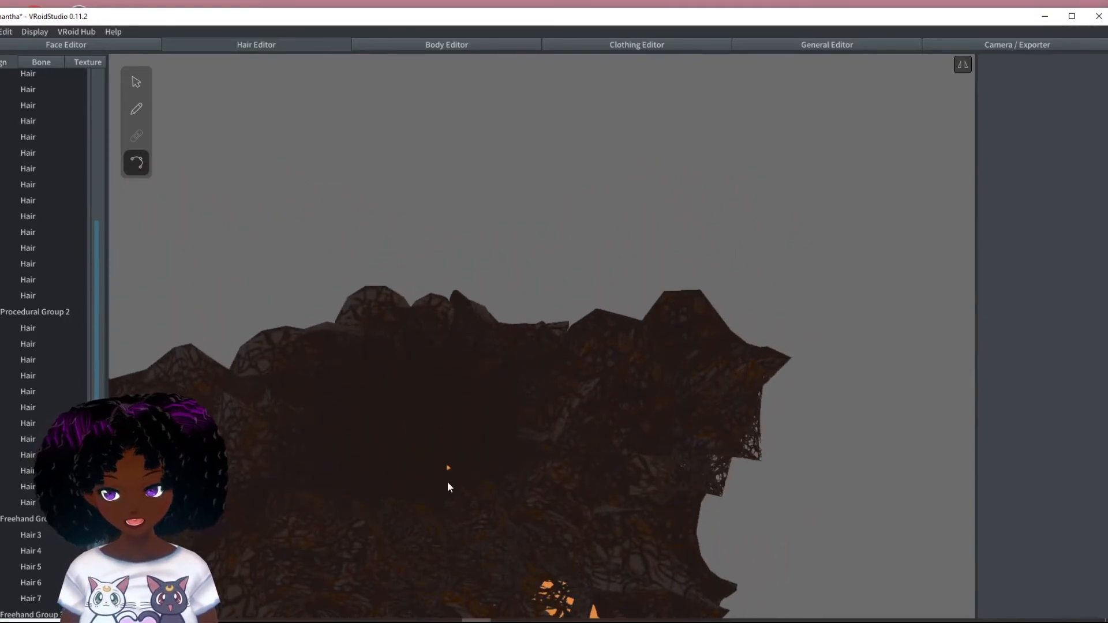
scroll(525, 535, down, 2)
middle_drag(514, 544, 506, 378)
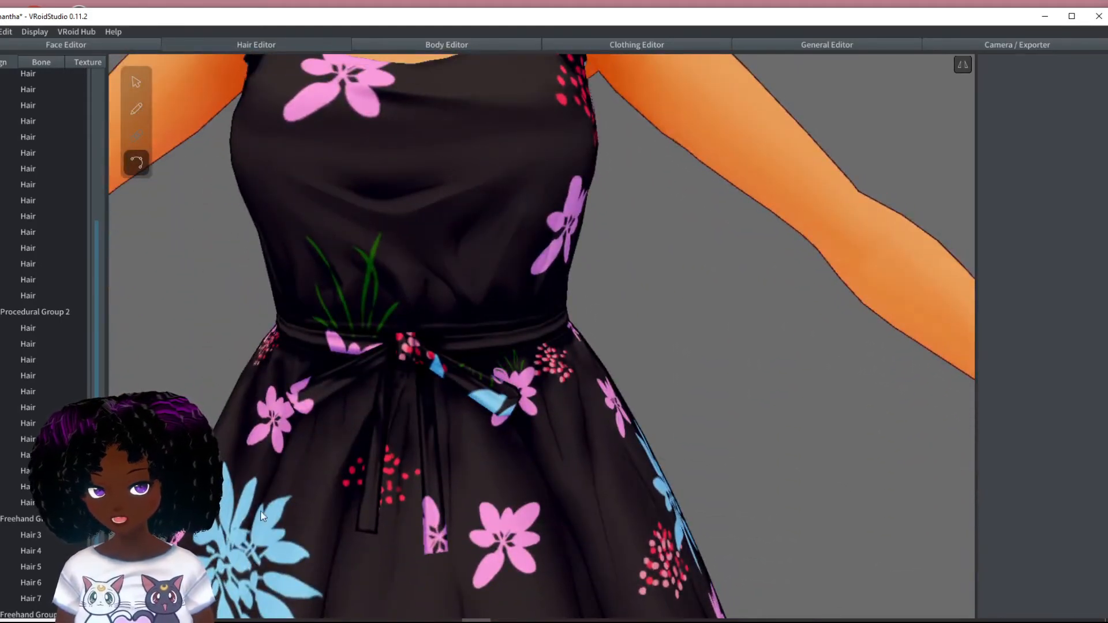
Select the freehand group that holds the two side buns and activate the hair brush for adding strands to it
middle_drag(479, 290, 502, 395)
right_drag(502, 396, 489, 334)
middle_drag(490, 335, 483, 385)
right_drag(484, 391, 423, 396)
right_drag(452, 474, 452, 485)
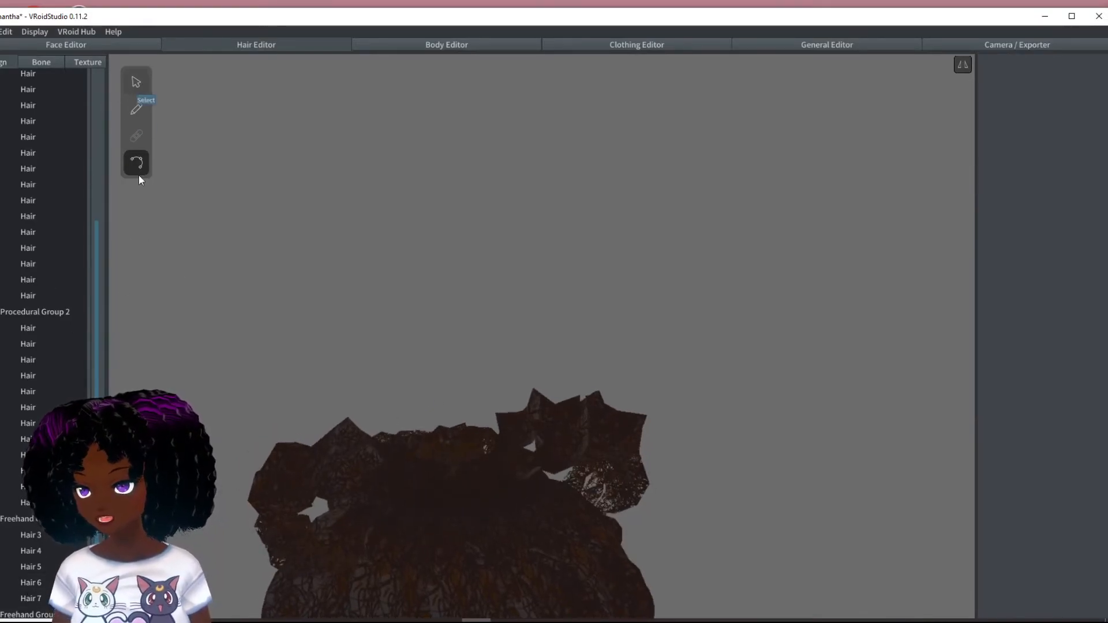
click(31, 616)
mouse_move(420, 499)
right_down()
mouse_move(447, 465)
mouse_move(359, 497)
mouse_move(367, 502)
right_up()
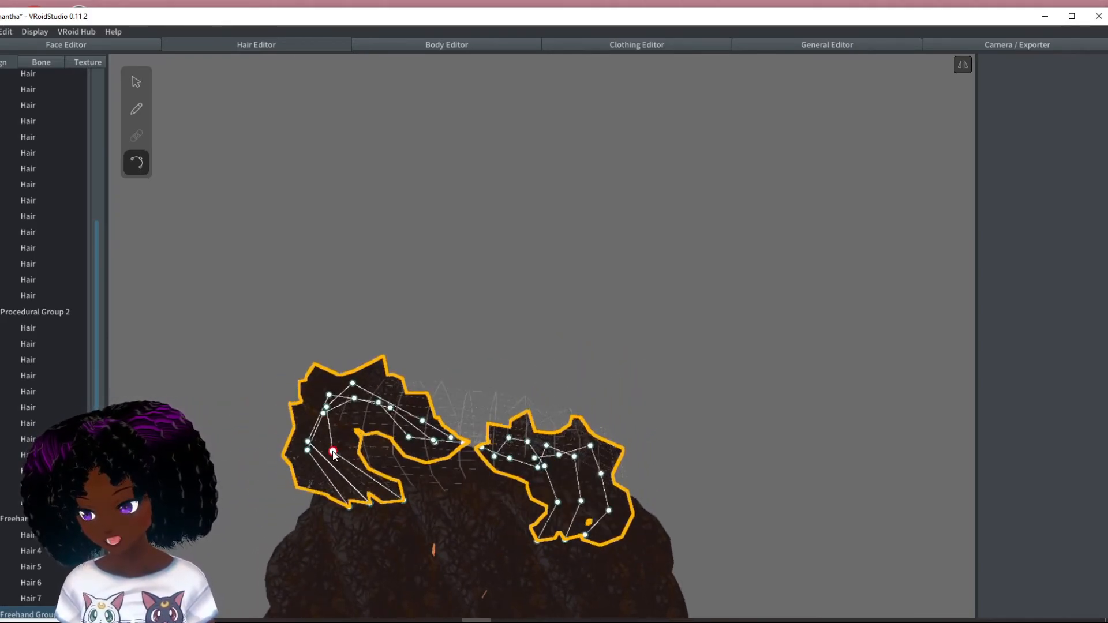
mouse_move(346, 464)
right_down()
mouse_move(406, 522)
mouse_move(574, 485)
mouse_move(565, 480)
right_up()
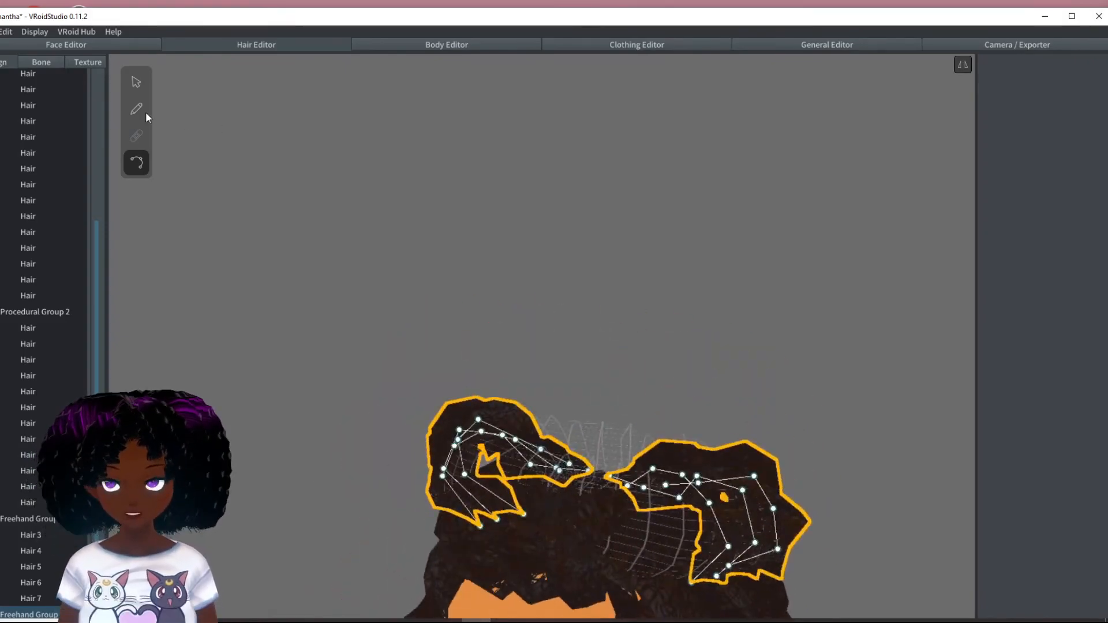
click(137, 109)
middle_drag(675, 568, 651, 462)
right_drag(651, 462, 488, 273)
right_drag(673, 332, 514, 220)
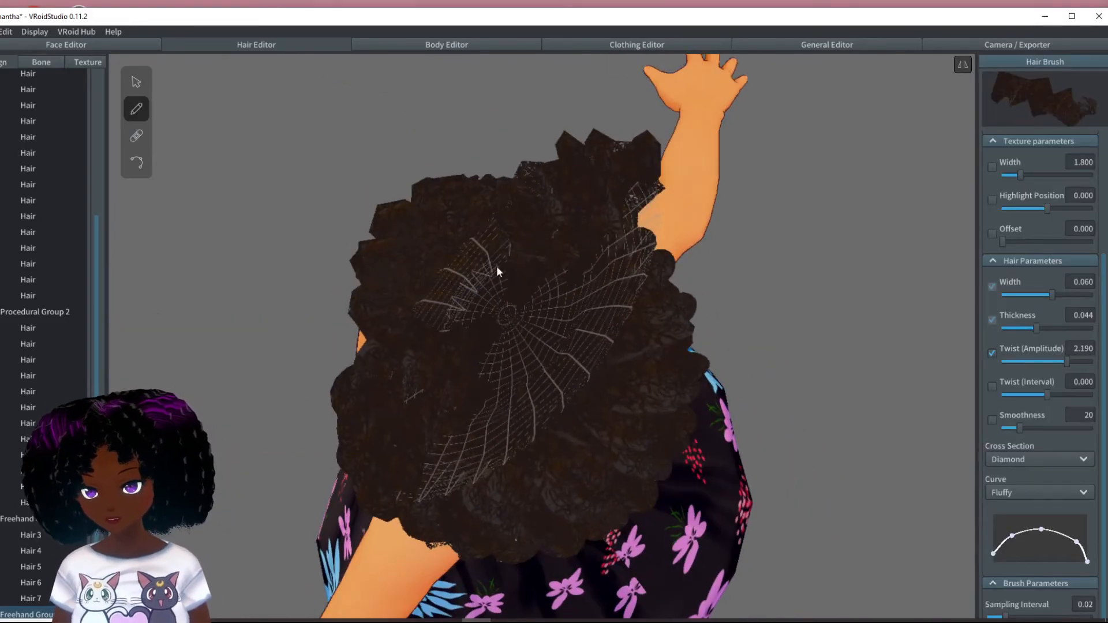
right_drag(466, 493, 379, 423)
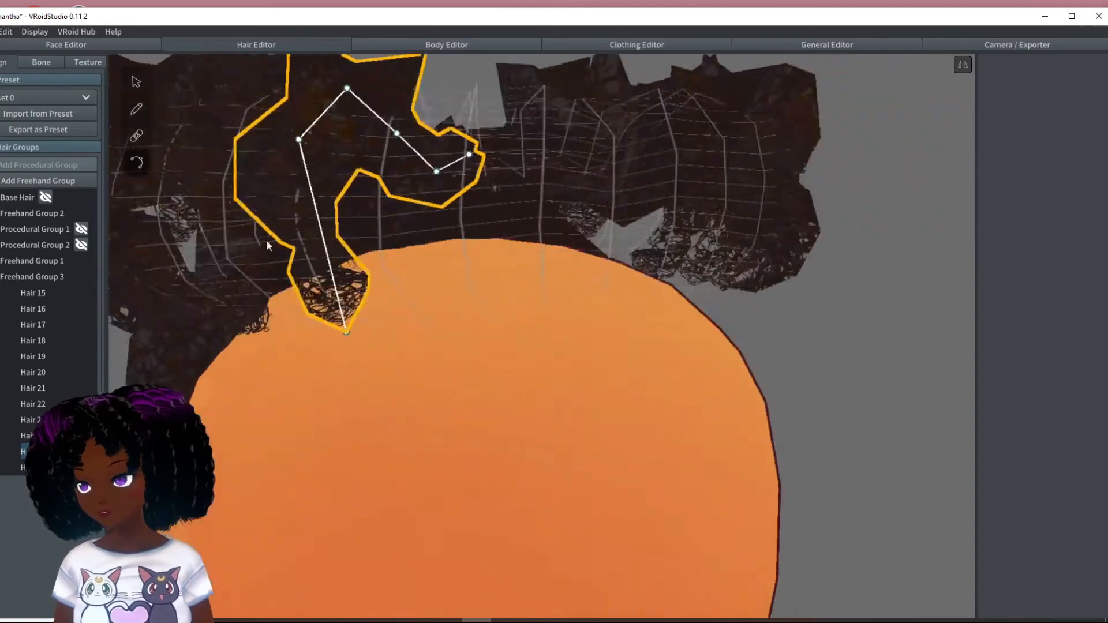
Reshape the loop of the Hair 25 strand by repositioning its outer control points and its end near the head
middle_drag(266, 240, 721, 345)
right_drag(720, 340, 393, 269)
click(672, 182)
click(714, 172)
click(729, 217)
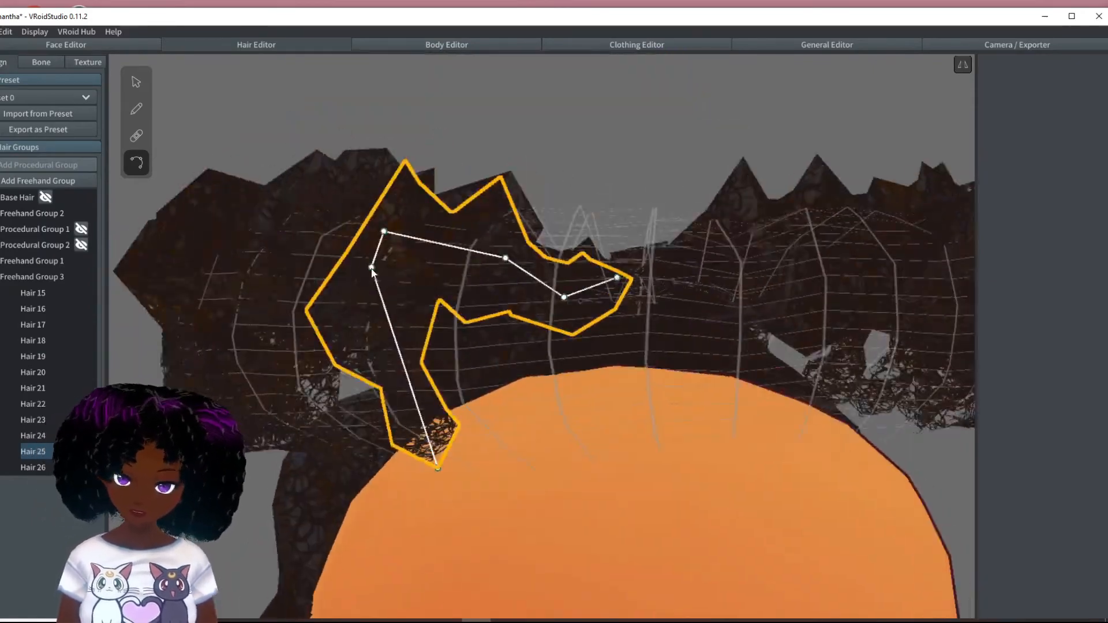
mouse_move(439, 464)
right_down()
mouse_move(394, 390)
mouse_move(279, 384)
mouse_move(572, 459)
right_up()
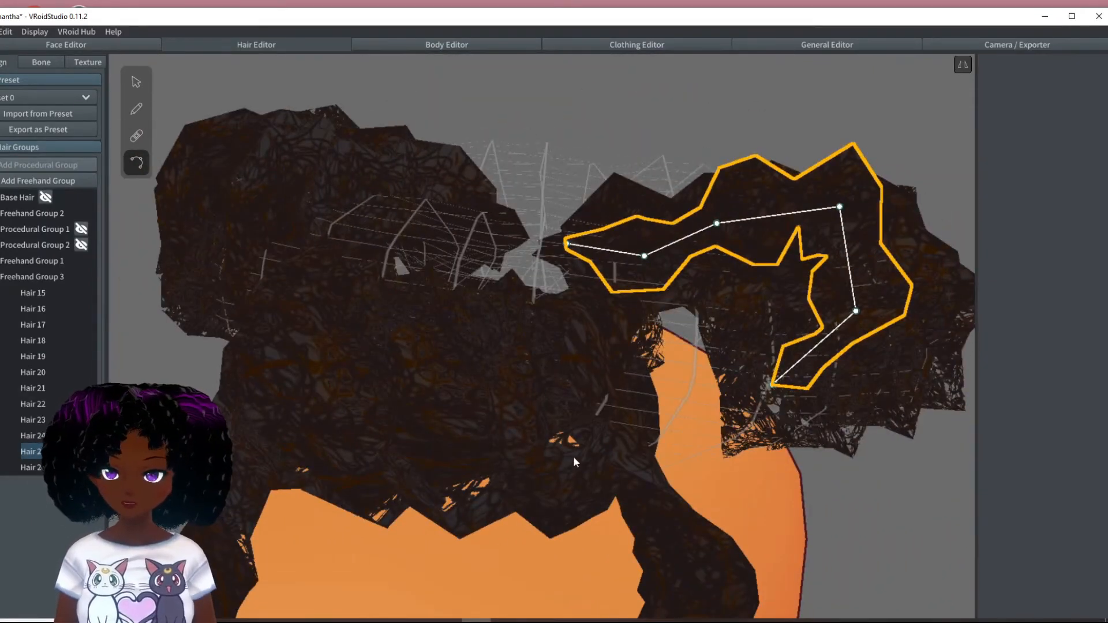
Draw two more freehand strands over the gap between the side bun and the head
key(b)
drag(655, 318, 690, 386)
drag(690, 385, 718, 456)
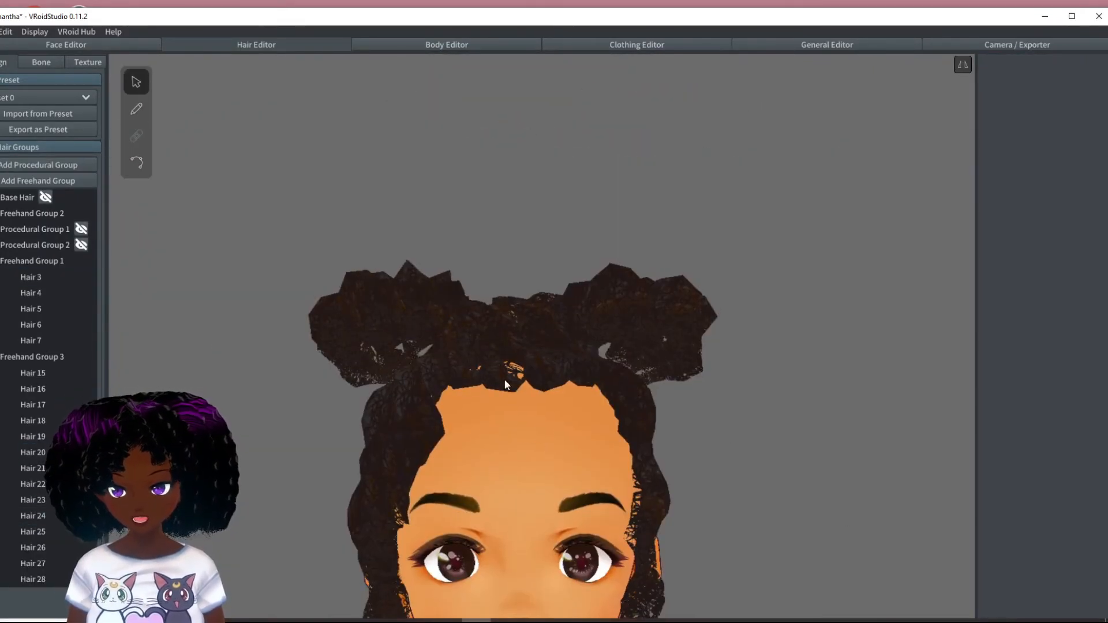
Examine the two buns from the front and at an angle, both at full-head distance and close up
right_drag(565, 357, 686, 383)
scroll(759, 443, down, 1)
right_drag(760, 448, 760, 460)
scroll(759, 502, down, 3)
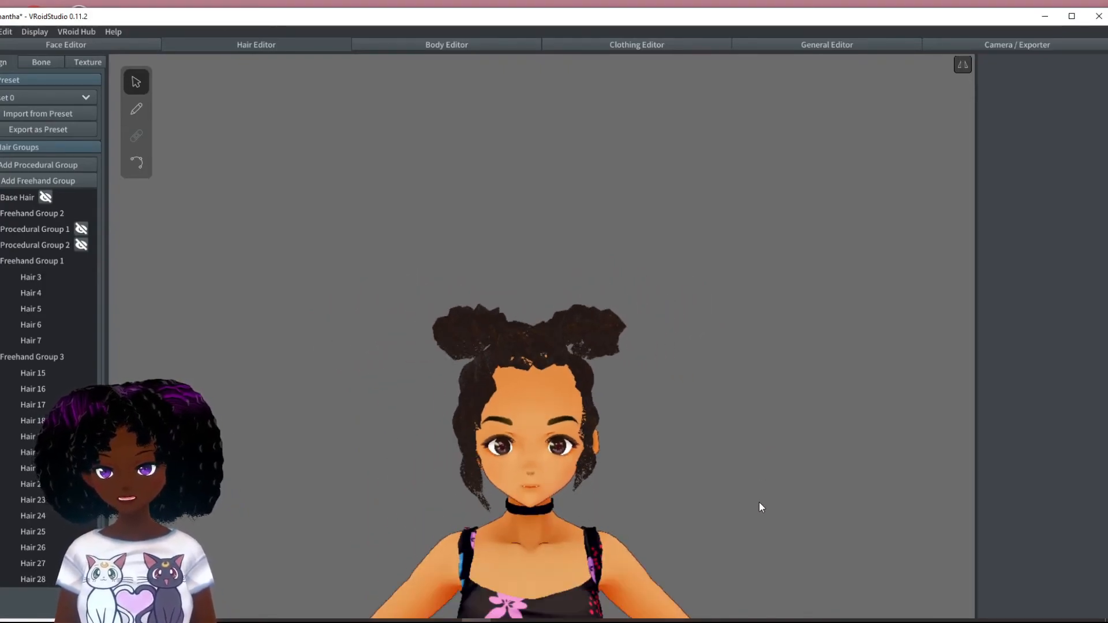
right_drag(757, 504, 695, 499)
scroll(652, 439, up, 2)
scroll(651, 438, up, 2)
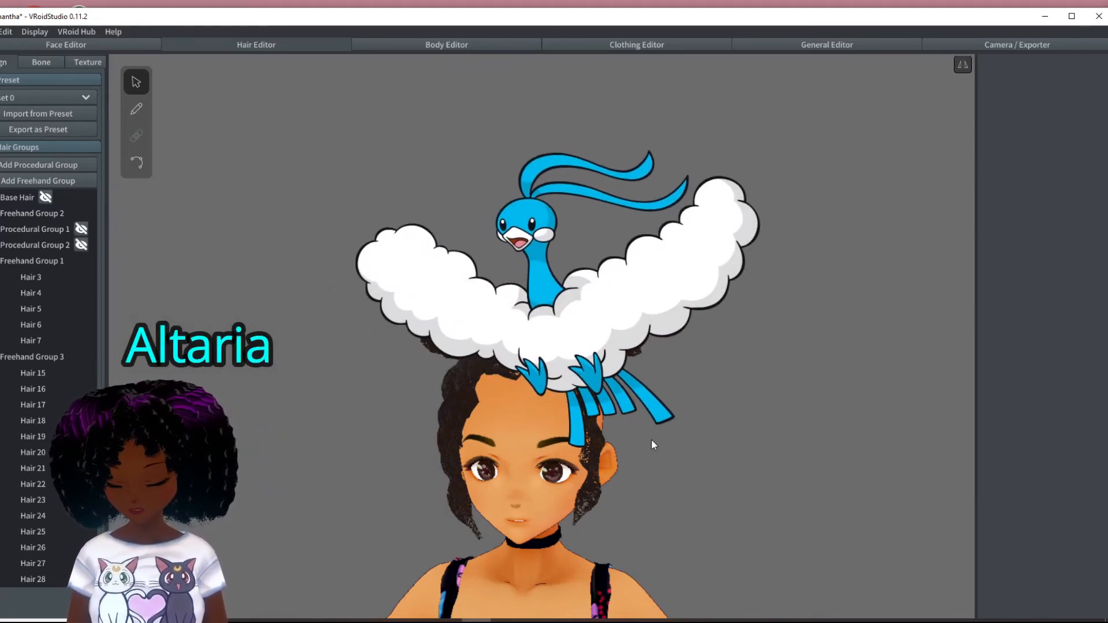
scroll(651, 438, up, 3)
right_drag(651, 436, 16, 364)
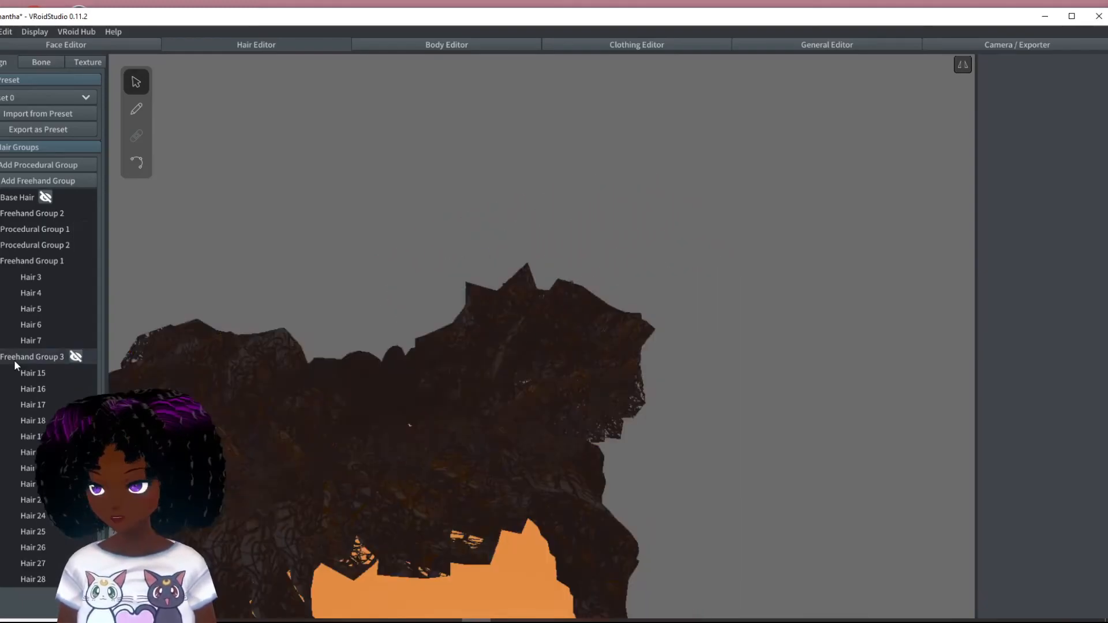
Select Freehand Group 3 to check its guide and strands, deselect it and examine the whole hairstyle from several angles
click(16, 361)
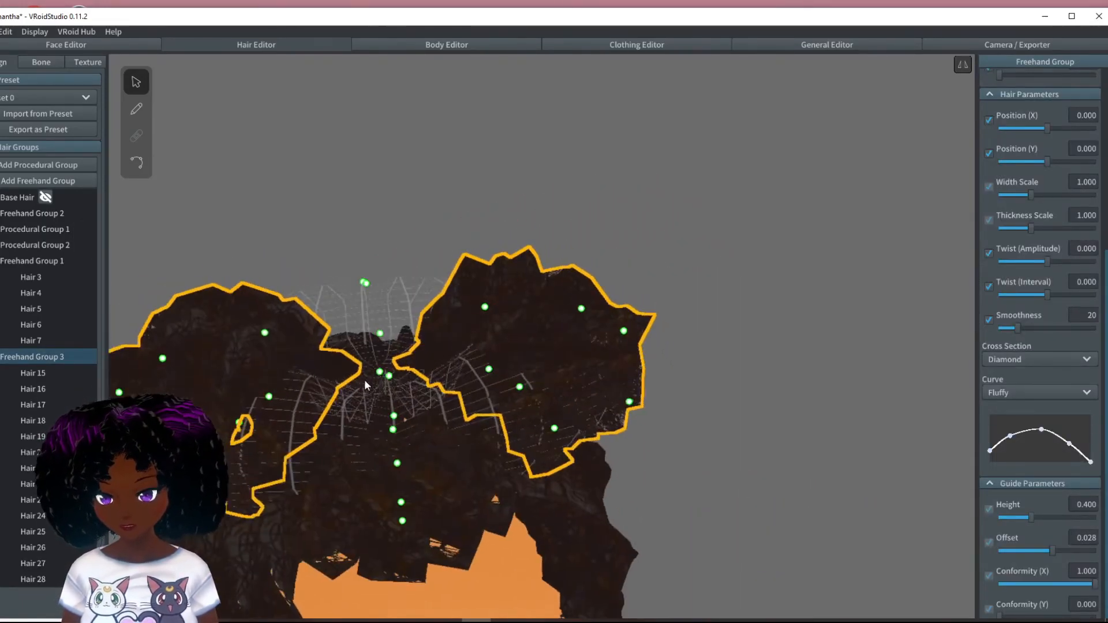
click(652, 496)
scroll(652, 496, down, 3)
mouse_move(652, 498)
right_down()
mouse_move(511, 508)
mouse_move(567, 470)
right_up()
right_drag(549, 397, 639, 492)
middle_drag(638, 487, 642, 476)
scroll(643, 476, down, 2)
mouse_move(623, 476)
right_down()
mouse_move(597, 470)
mouse_move(621, 479)
right_up()
middle_drag(525, 282, 522, 324)
right_drag(522, 324, 711, 411)
right_drag(784, 435, 763, 441)
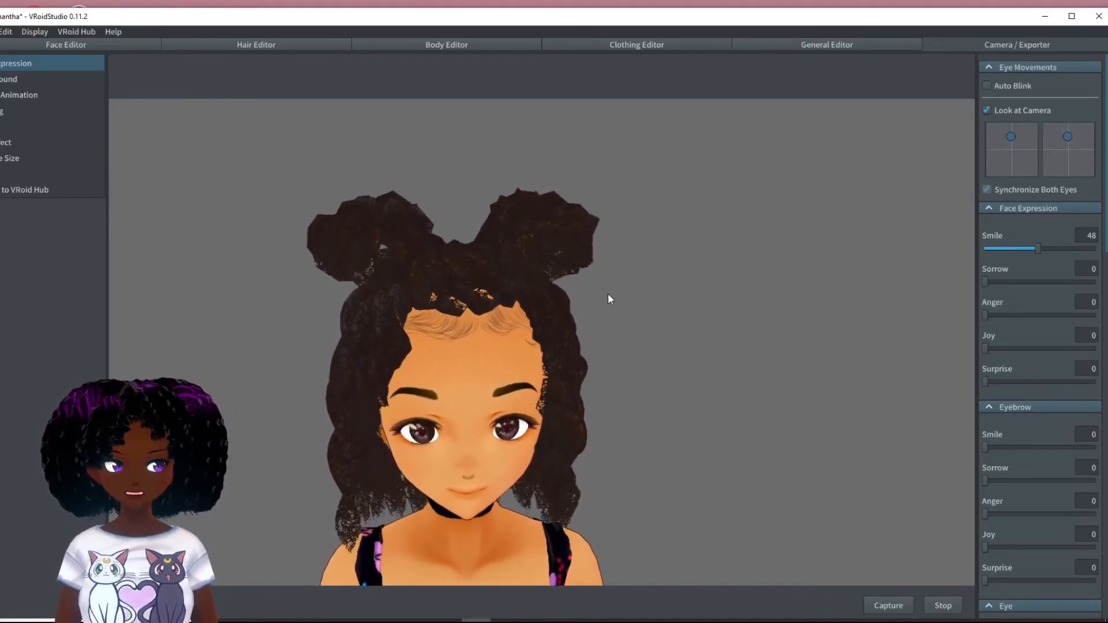
Inspect the complete hairstyle in the camera preview from the front, at an angle and from above, both close up and farther away
scroll(600, 292, up, 5)
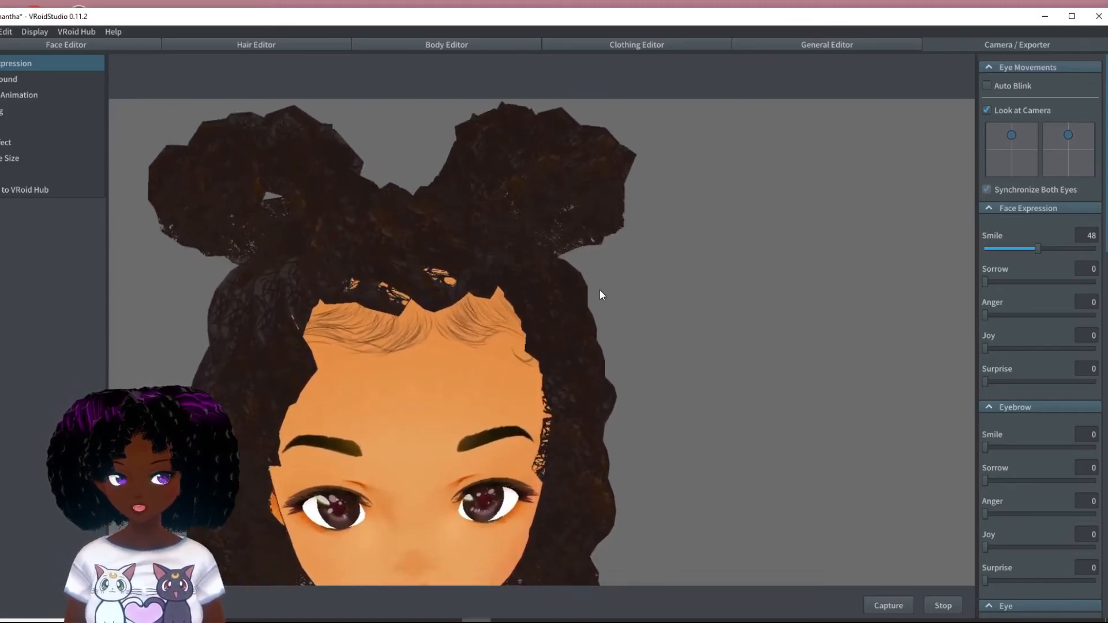
scroll(613, 297, down, 4)
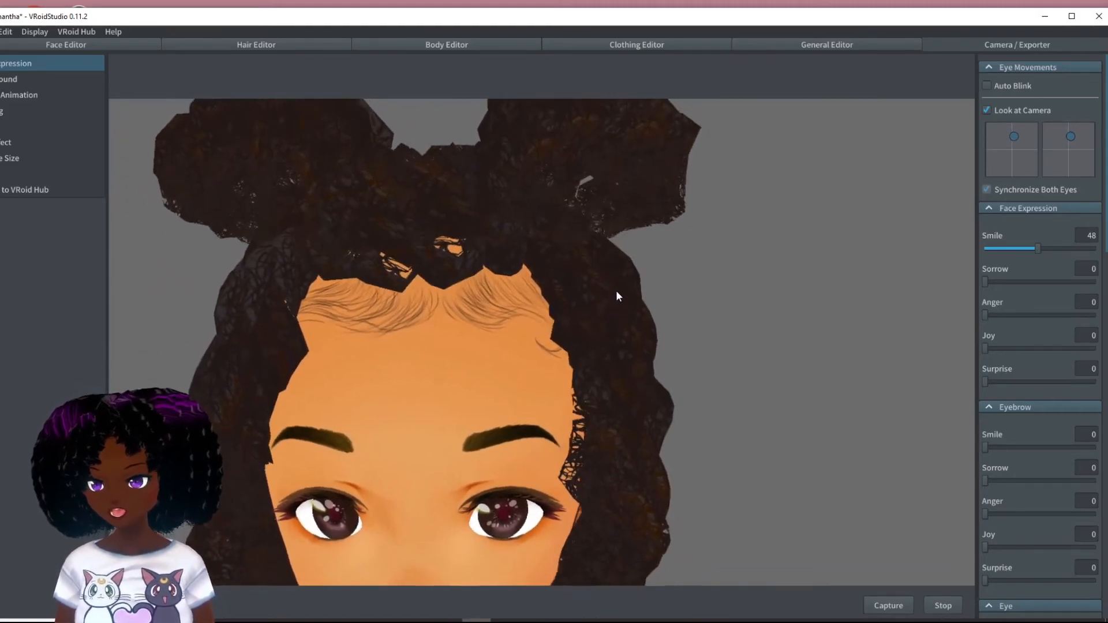
scroll(620, 279, down, 2)
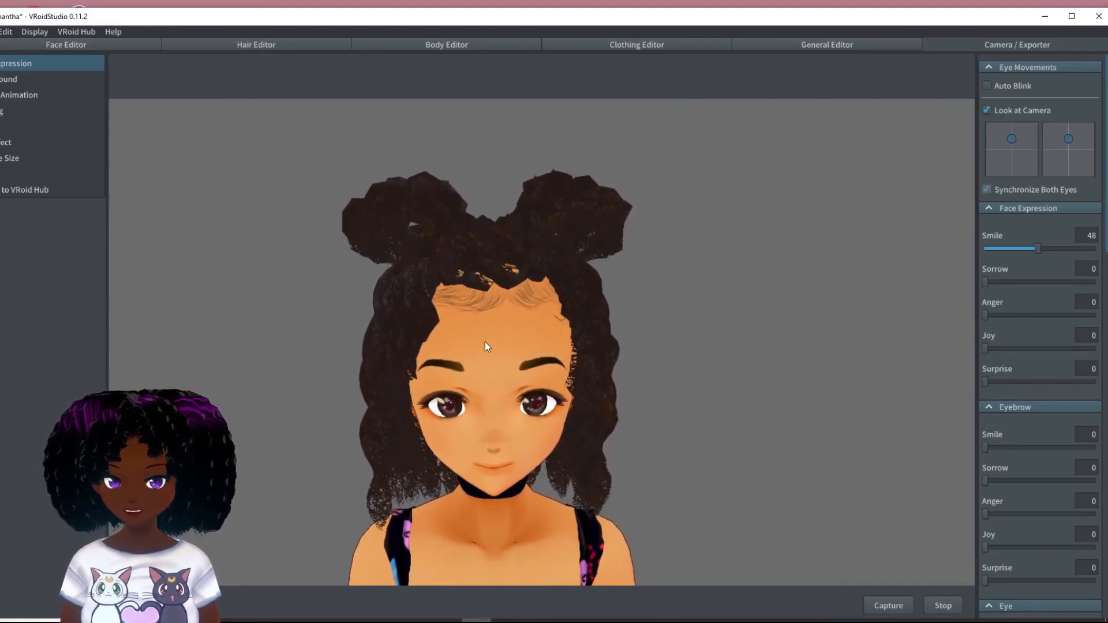
right_drag(479, 275, 500, 361)
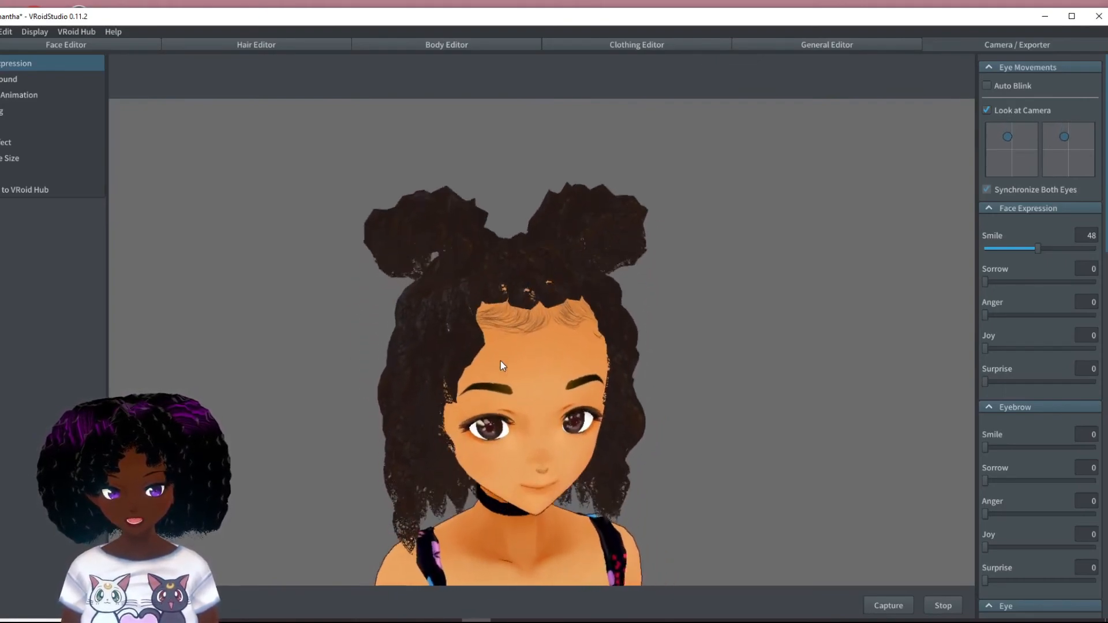
scroll(561, 438, up, 5)
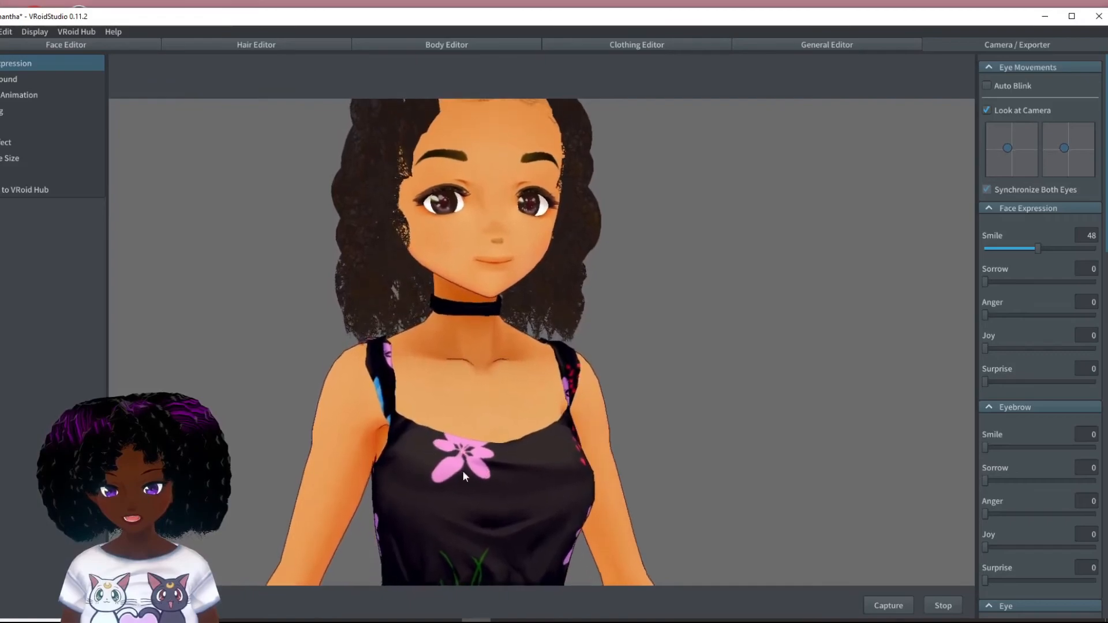
scroll(438, 346, down, 3)
right_drag(452, 376, 508, 406)
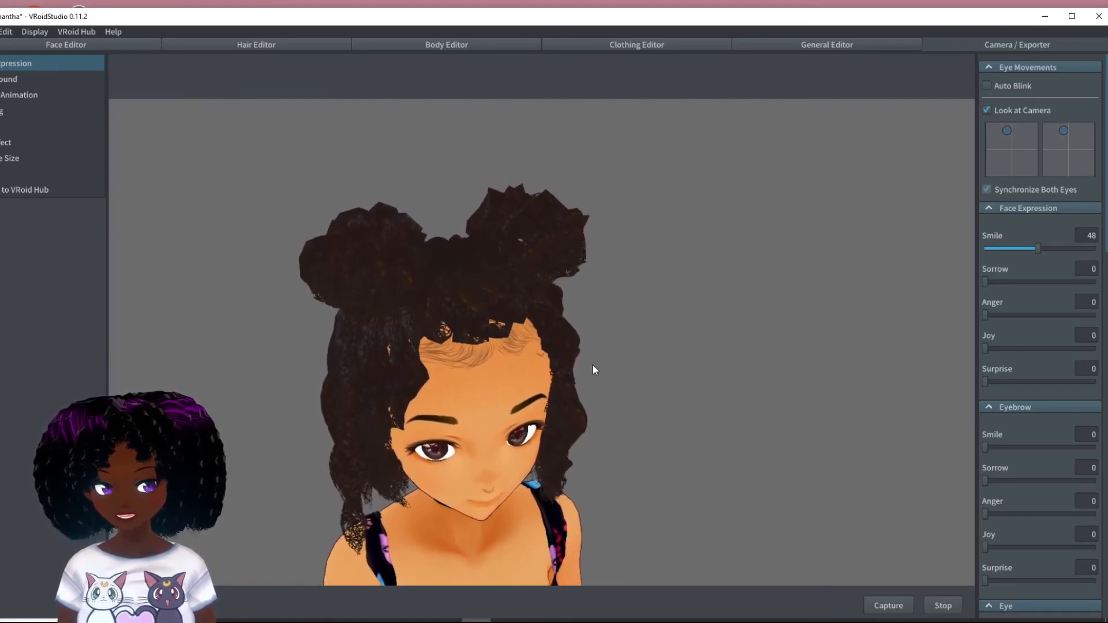